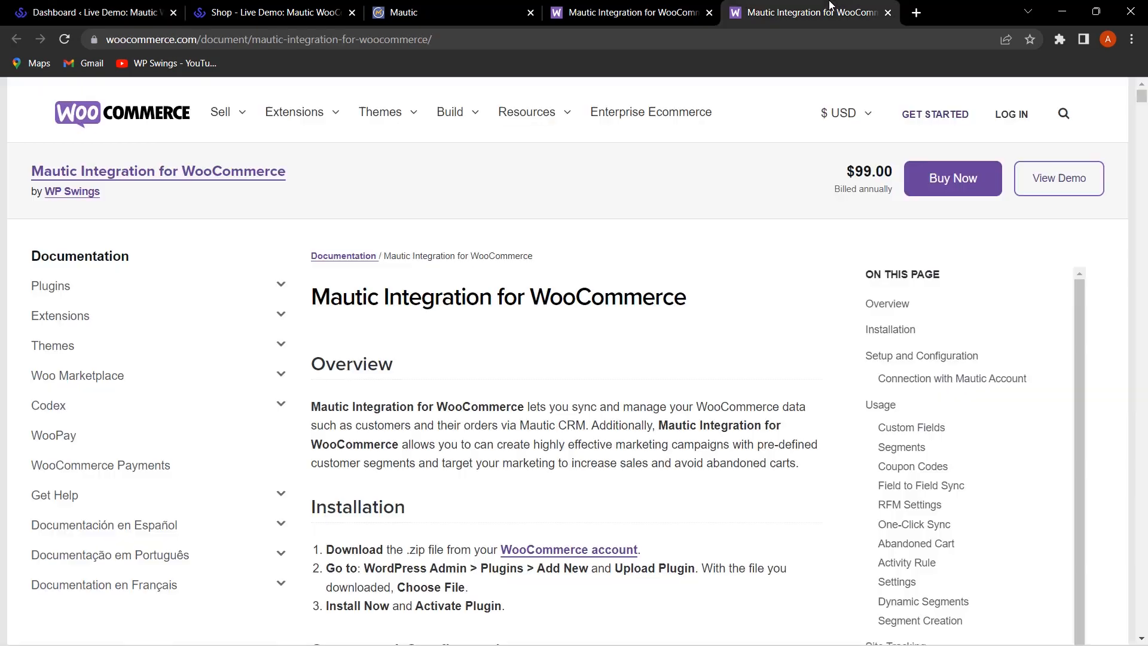
{"action": "left_click", "coordinate": [831, 12]}
{"action": "left_click", "coordinate": [640, 8]}
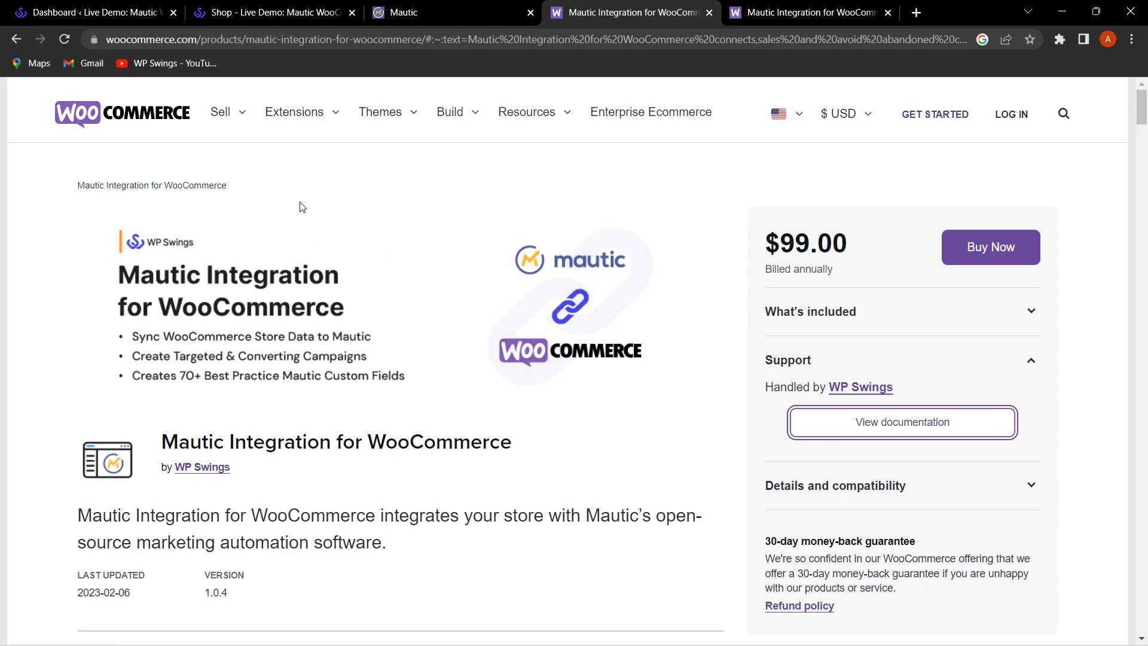
- In the WordPress admin, find the Mautic Integration For WooCommerce plugin among the installed plugins and open its settings
{"action": "left_click", "coordinate": [102, 11]}
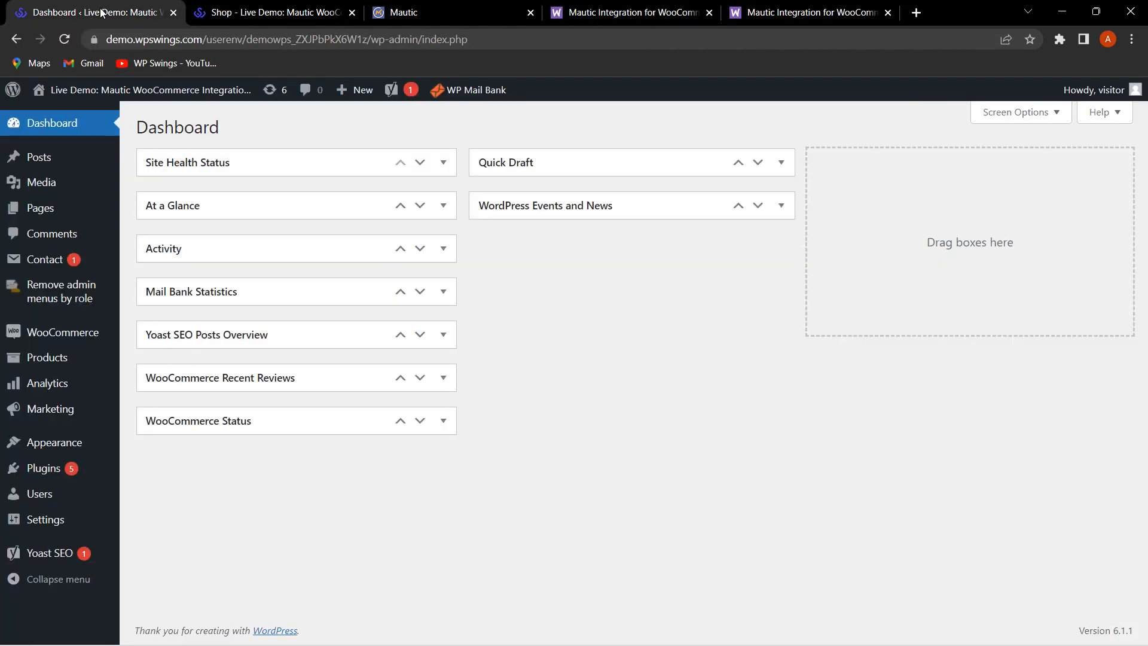
{"action": "left_click", "coordinate": [47, 472]}
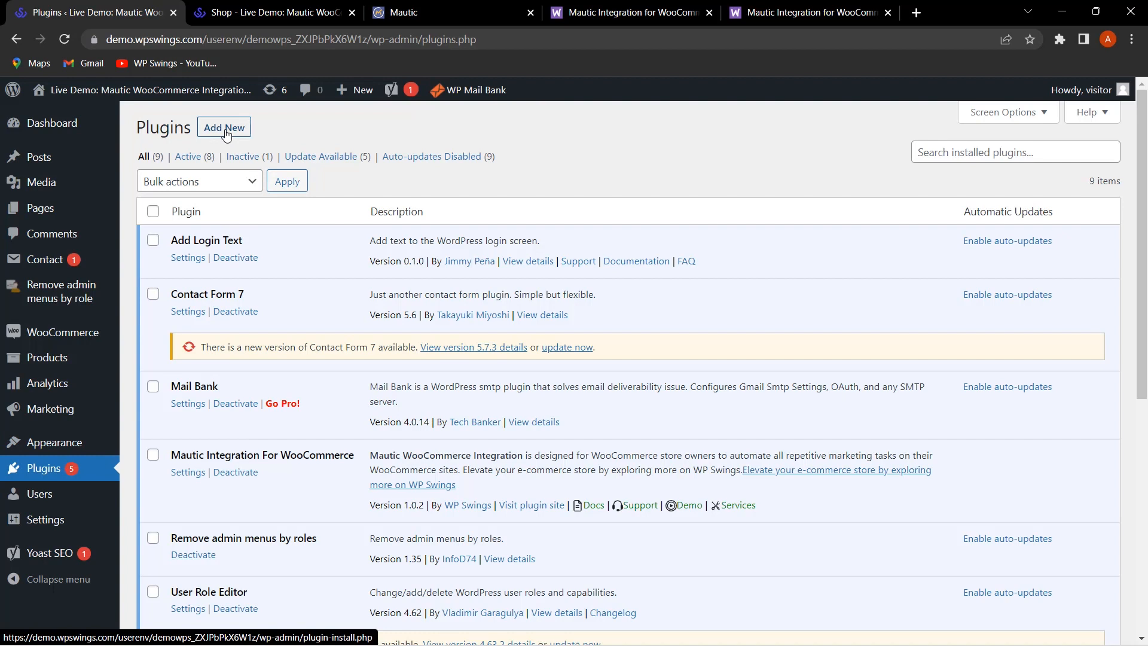
{"action": "scroll", "coordinate": [514, 220], "scroll_direction": "down", "scroll_amount": 1}
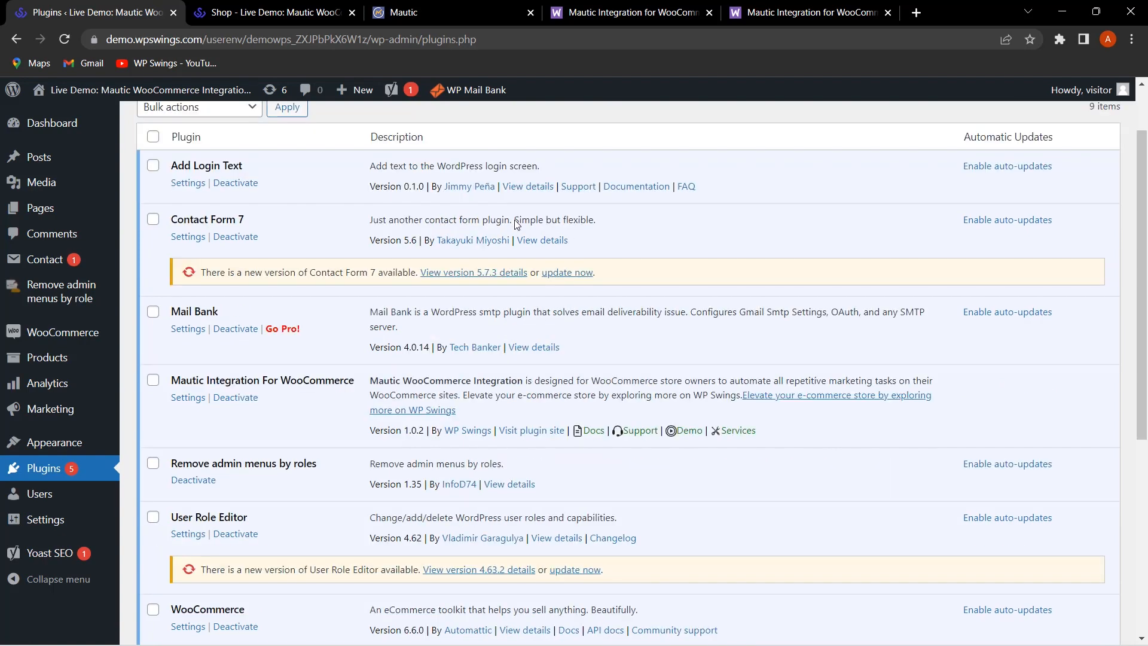
{"action": "scroll", "coordinate": [516, 222], "scroll_direction": "up", "scroll_amount": 1}
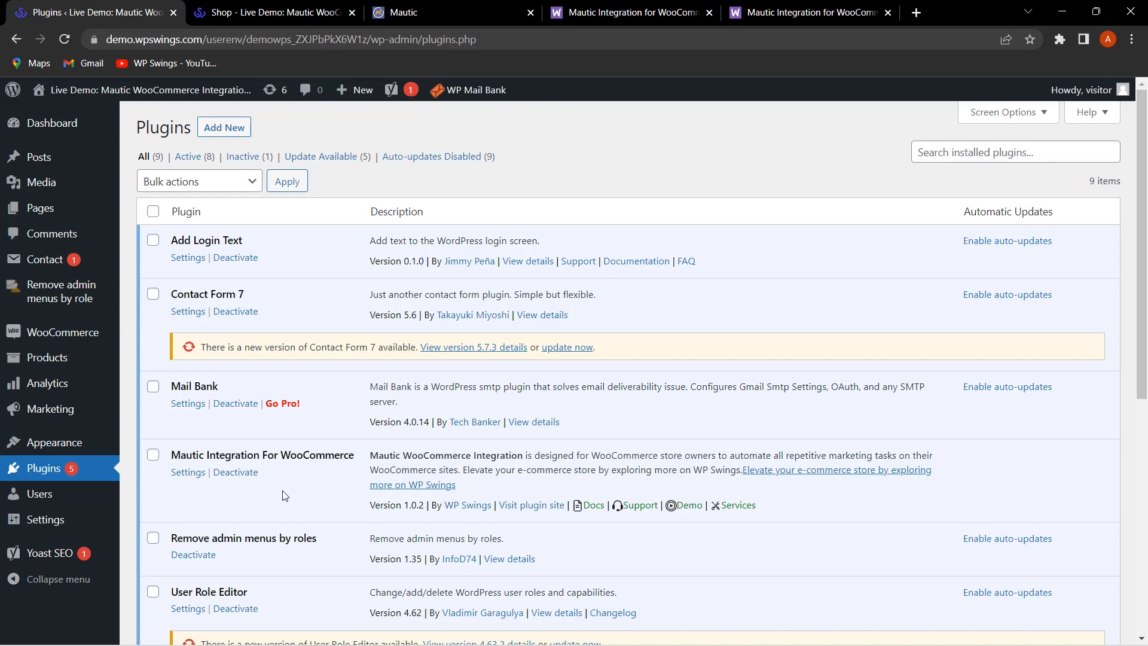
{"action": "left_click", "coordinate": [186, 472]}
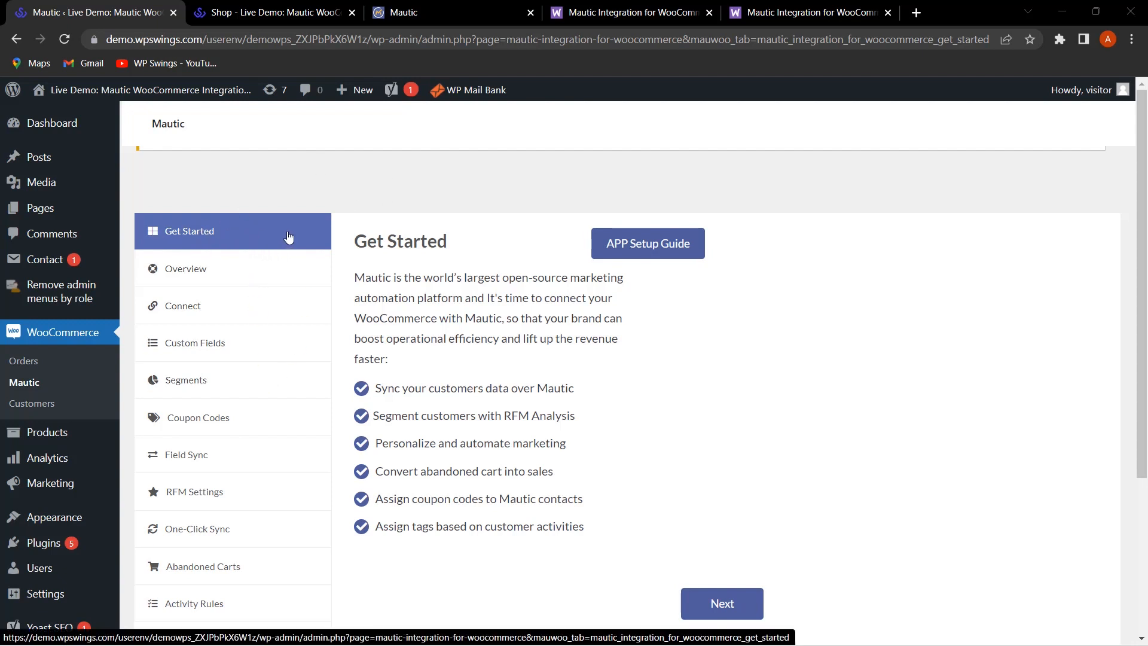
- Look through the Mautic APP Setup Guide and the integration overview, and proceed to the Mautic account connection form
{"action": "left_click", "coordinate": [659, 251]}
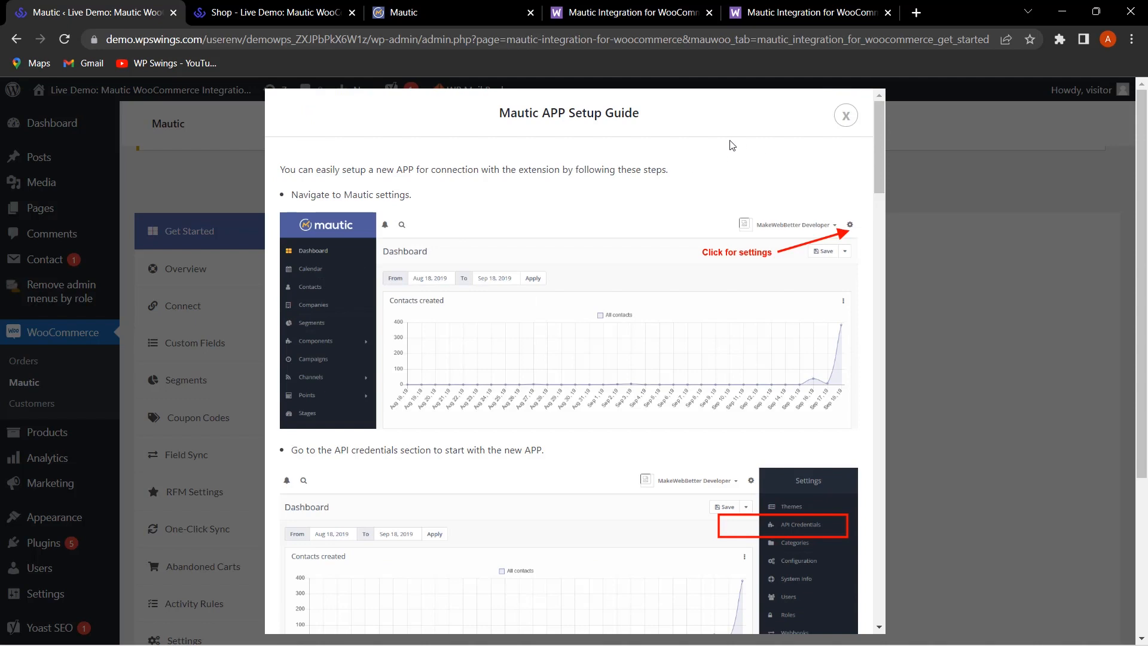
{"action": "left_click", "coordinate": [845, 116]}
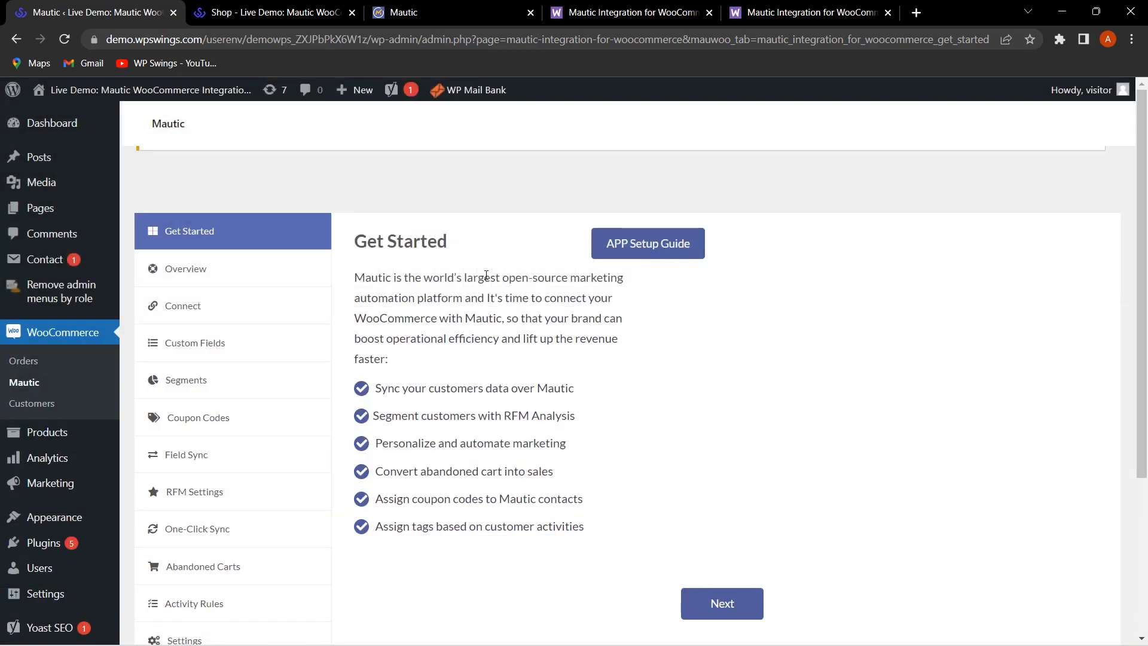
{"action": "left_click", "coordinate": [190, 269]}
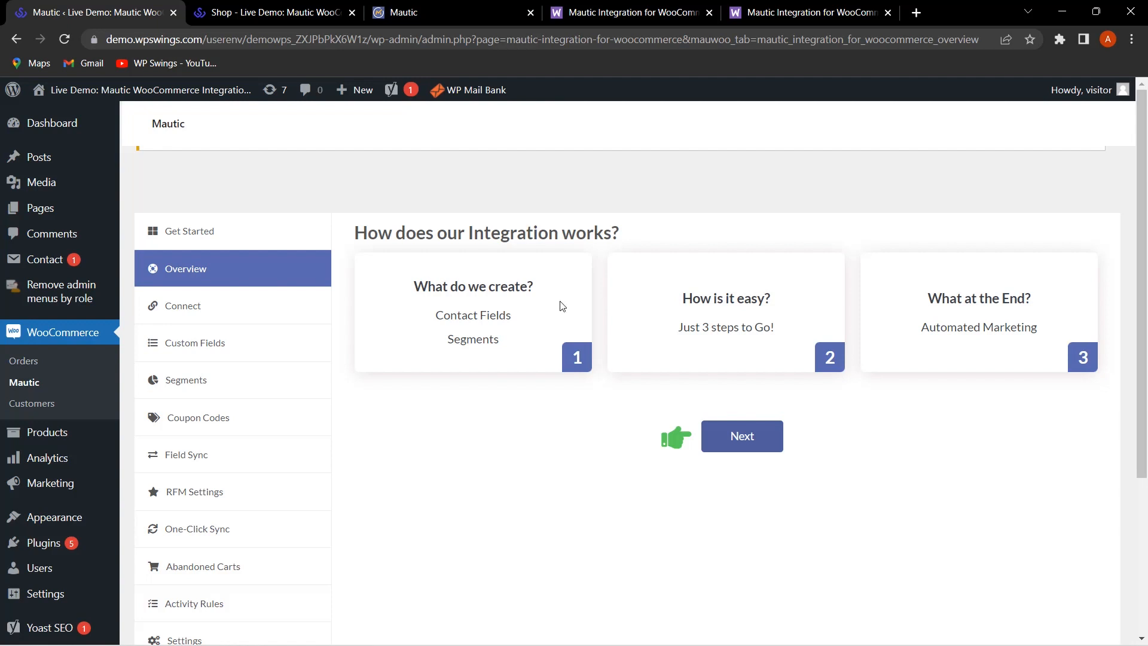
{"action": "left_click", "coordinate": [718, 439]}
{"action": "scroll", "coordinate": [598, 359], "scroll_direction": "down", "scroll_amount": 1}
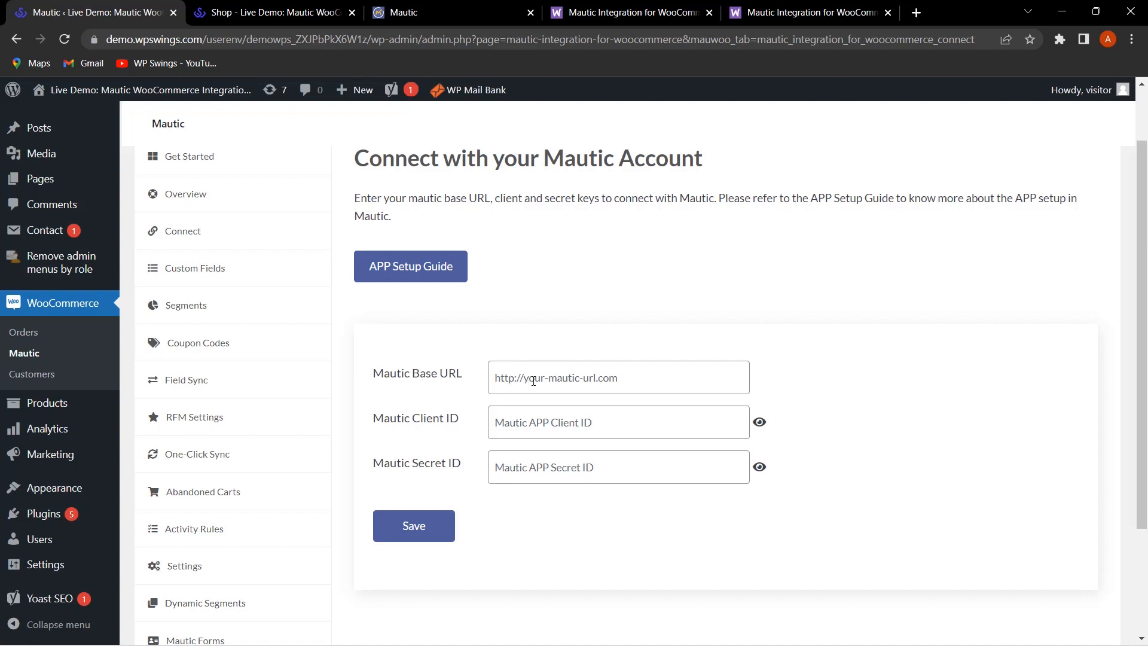
- Switch to Mautic and log in with the prefilled account credentials
{"action": "left_click", "coordinate": [442, 10]}
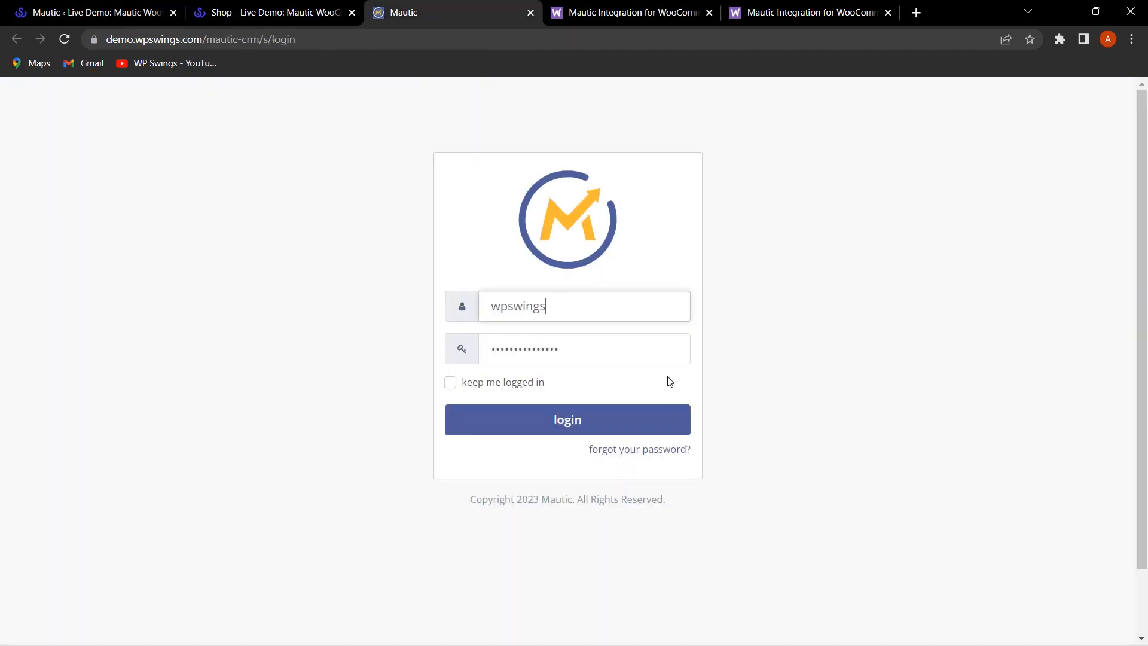
{"action": "left_click", "coordinate": [543, 426]}
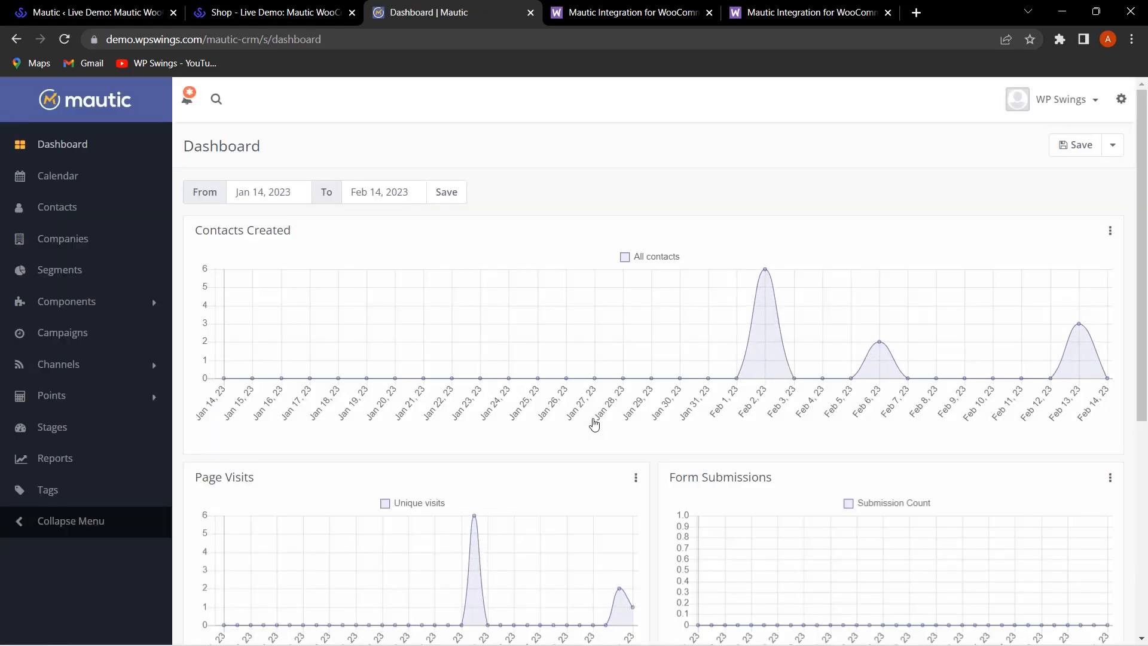
{"action": "left_click", "coordinate": [93, 9]}
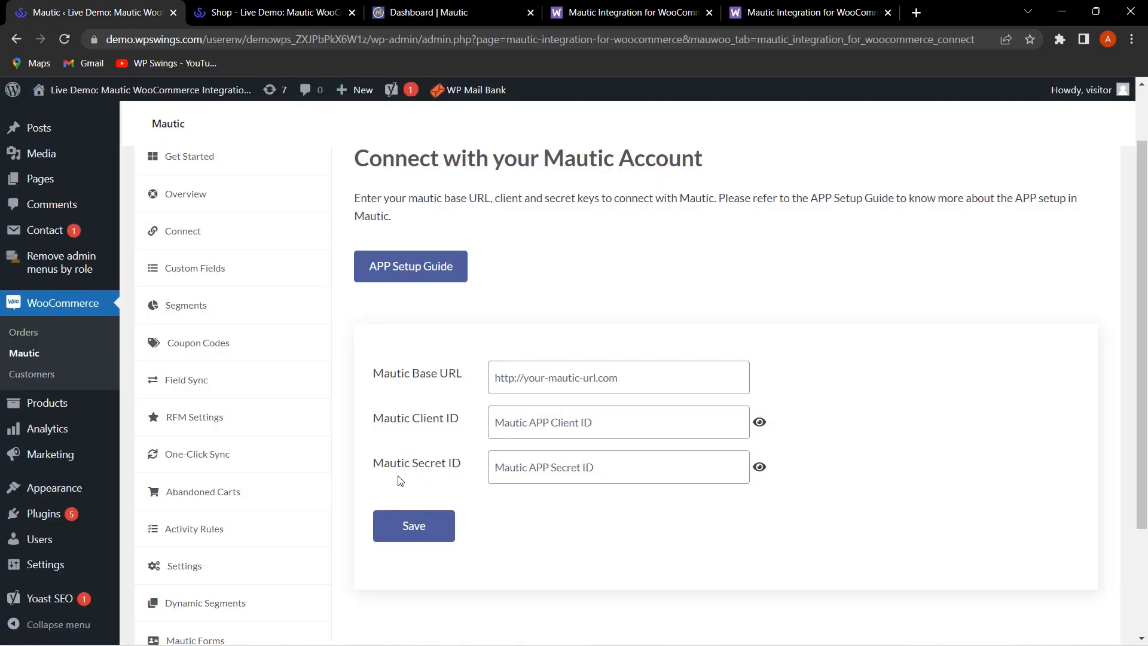
{"action": "left_click", "coordinate": [455, 8]}
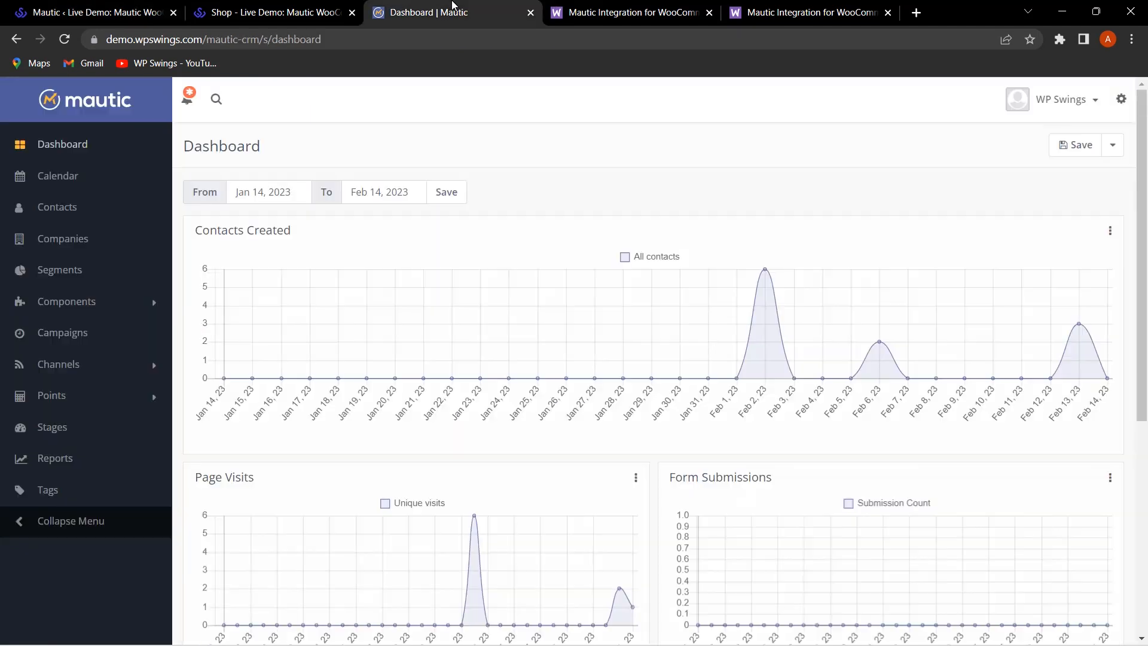
- Open Mautic's API credentials and edit the Mautic Integration for WooCommerce entry to display its client keys
{"action": "left_click", "coordinate": [1123, 100]}
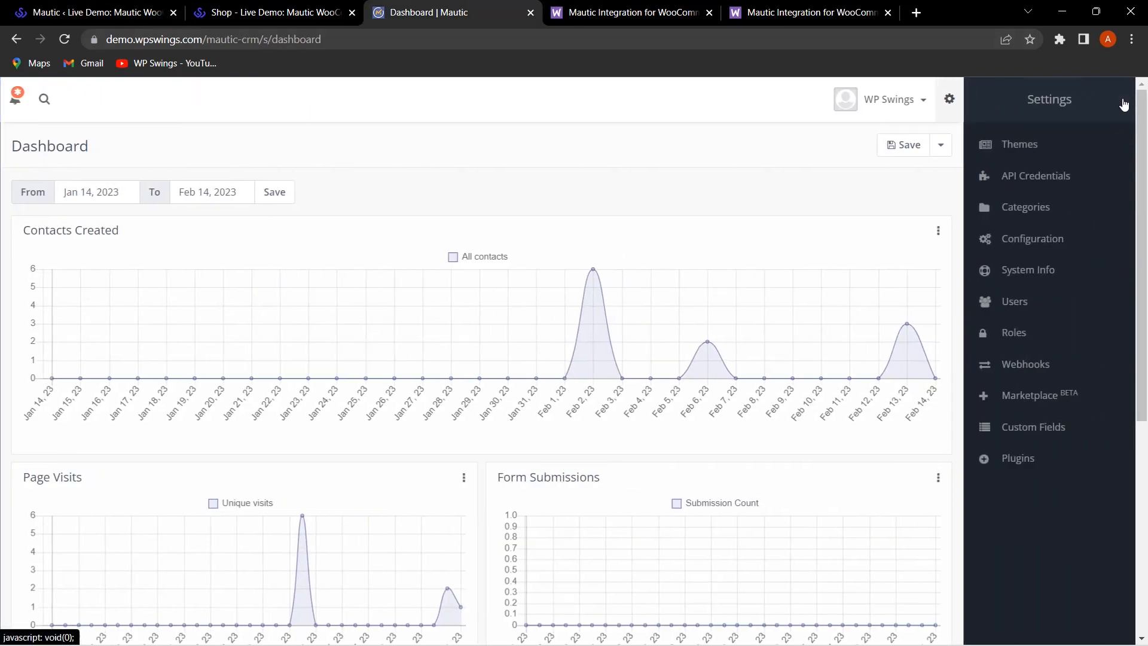
{"action": "left_click", "coordinate": [1036, 178]}
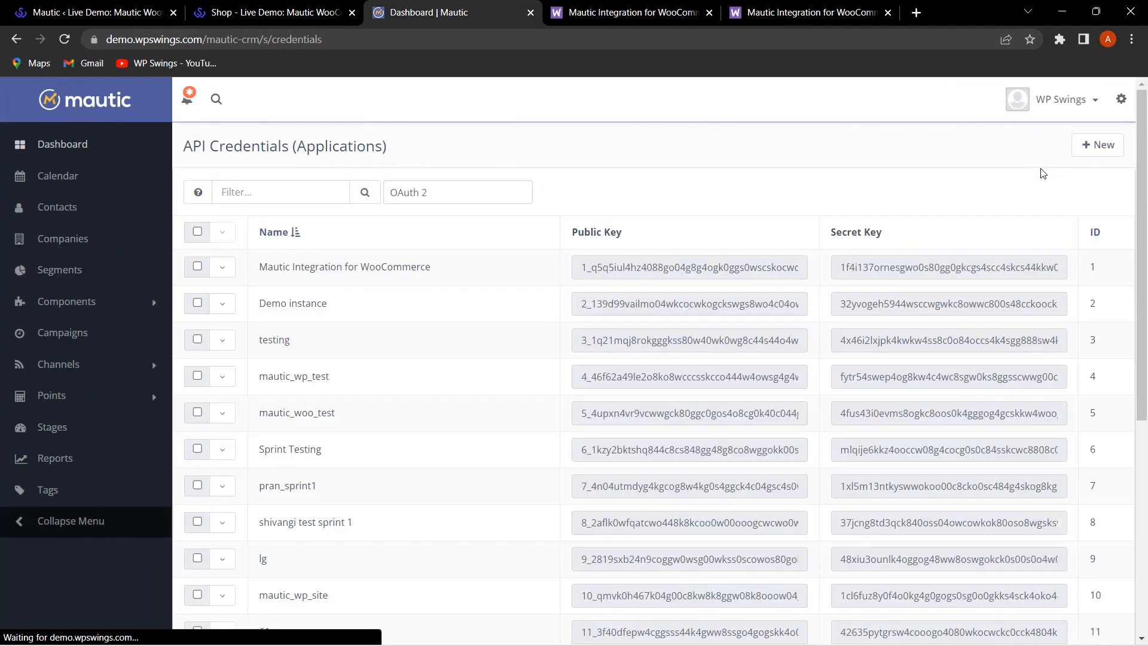
{"action": "left_click", "coordinate": [1097, 145]}
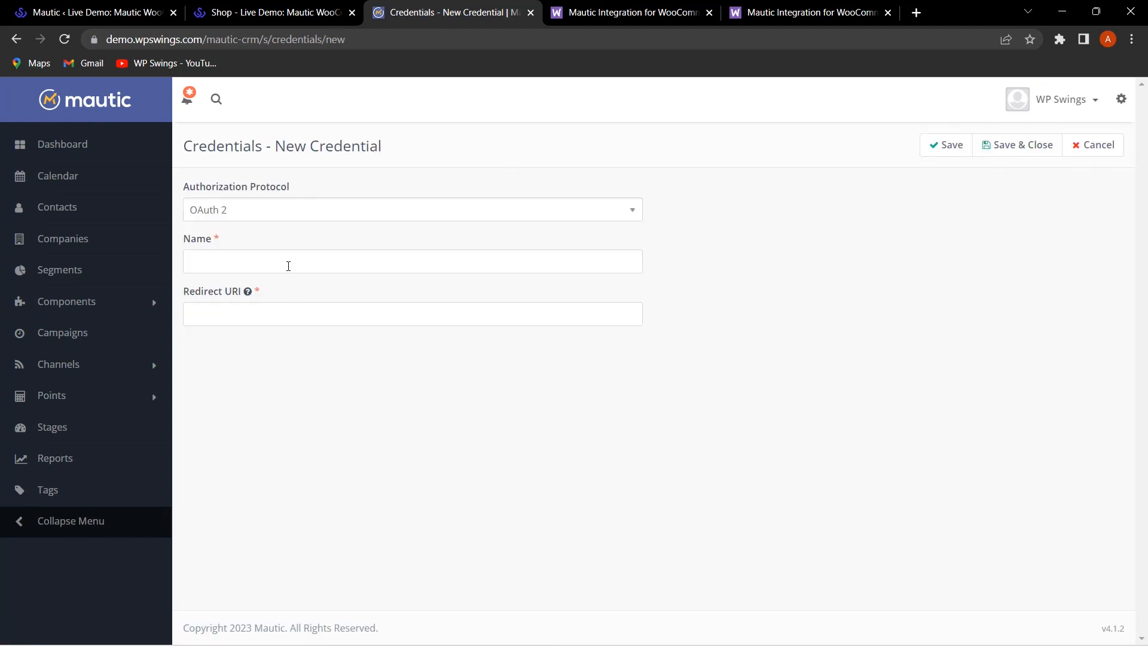
{"action": "left_click", "coordinate": [16, 39]}
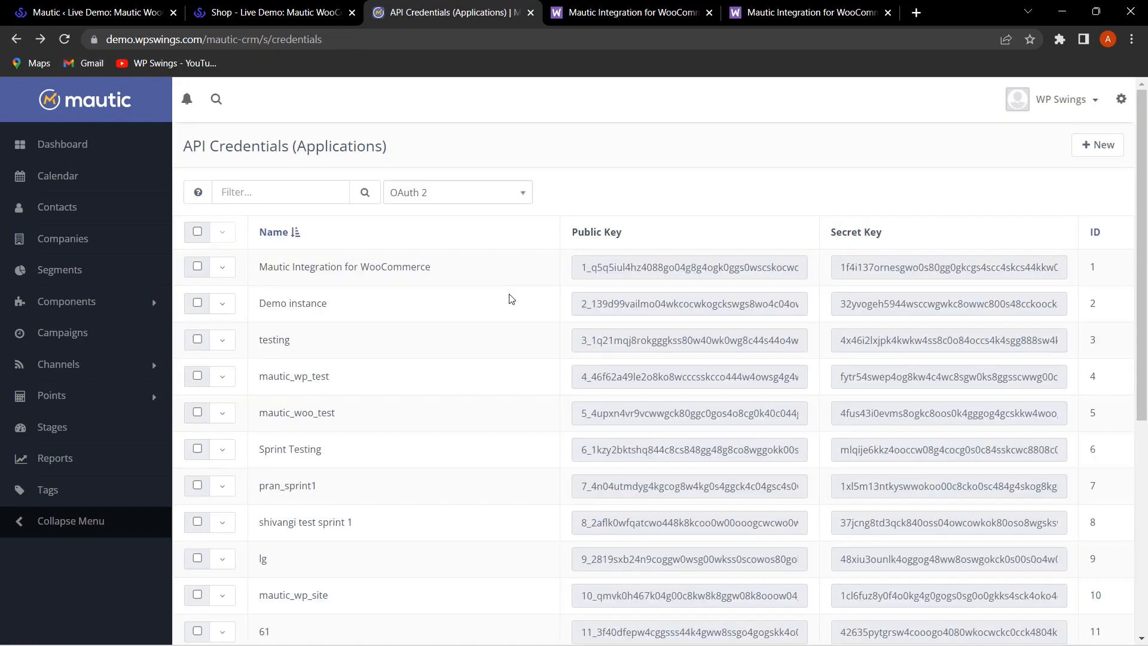
{"action": "left_click", "coordinate": [222, 266]}
{"action": "left_click", "coordinate": [245, 293]}
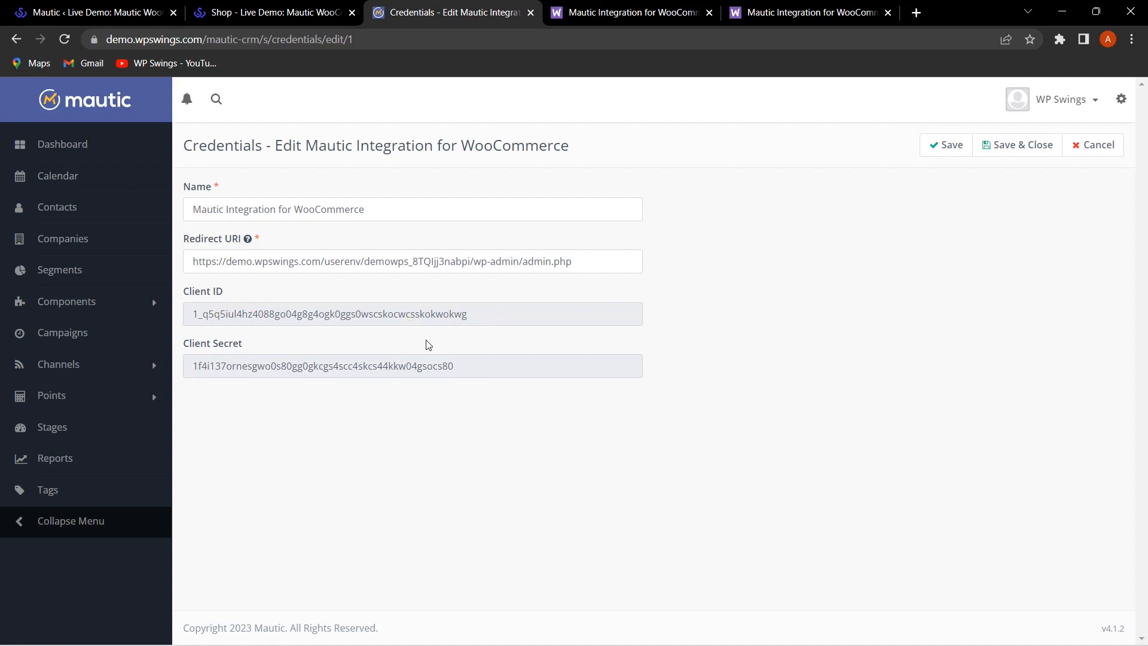
- Switch to WordPress and fill in the Mautic Client ID and Mautic Secret ID from the API credential
{"action": "left_click", "coordinate": [143, 8]}
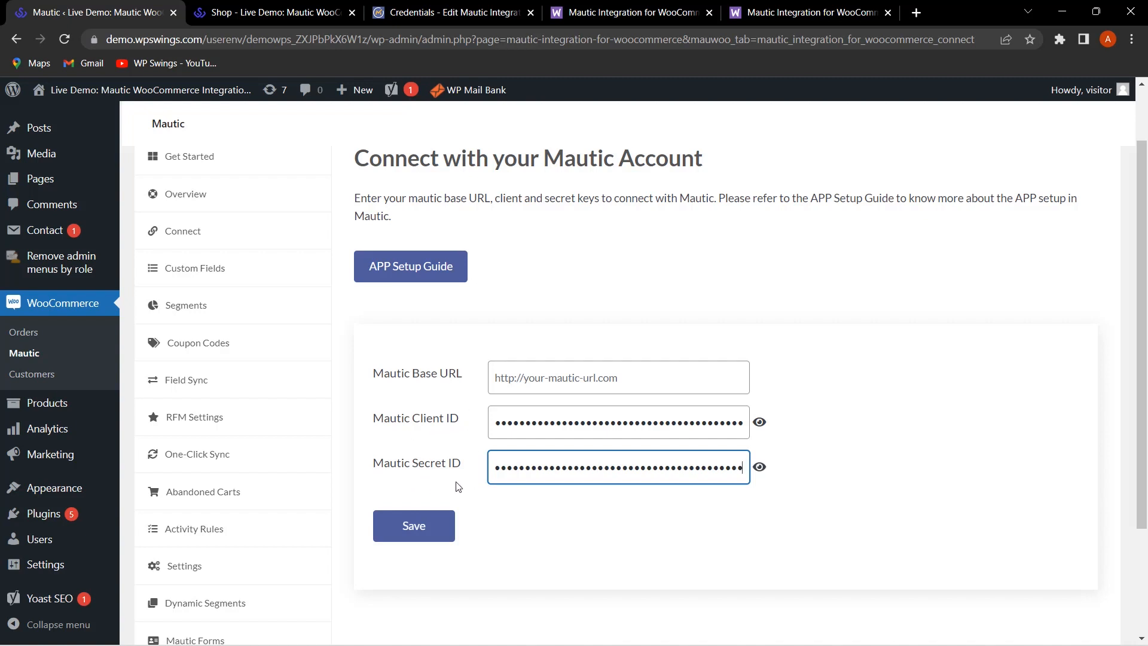
{"action": "left_click", "coordinate": [443, 531]}
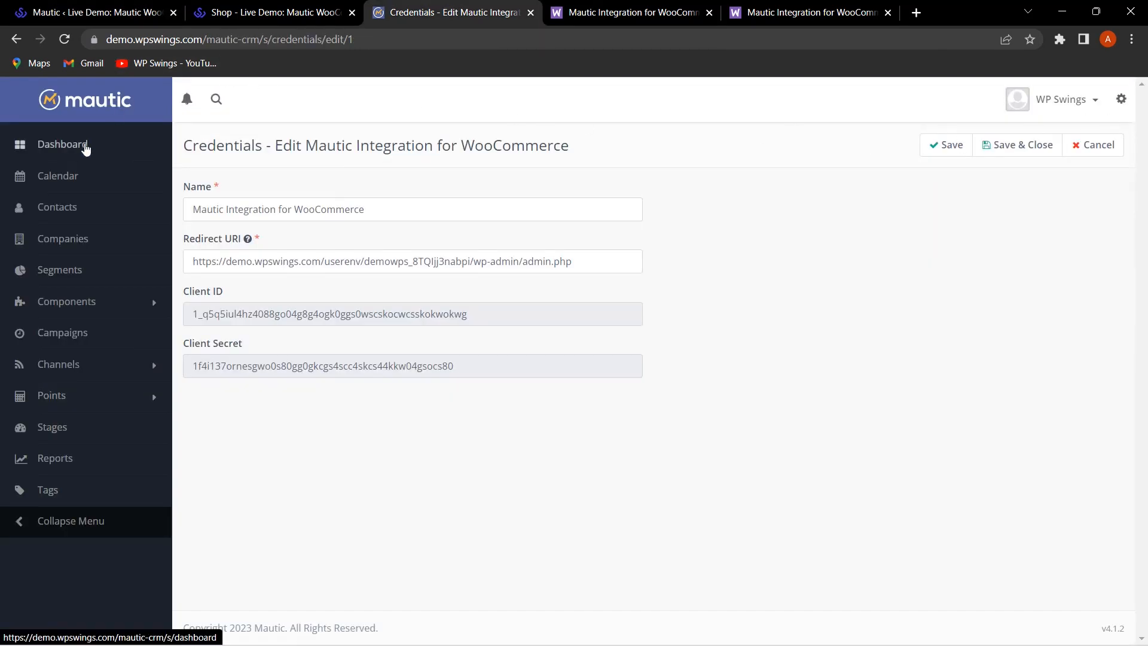
- Open Mautic's configuration settings and copy the Site URL from the general settings
{"action": "left_click", "coordinate": [105, 146]}
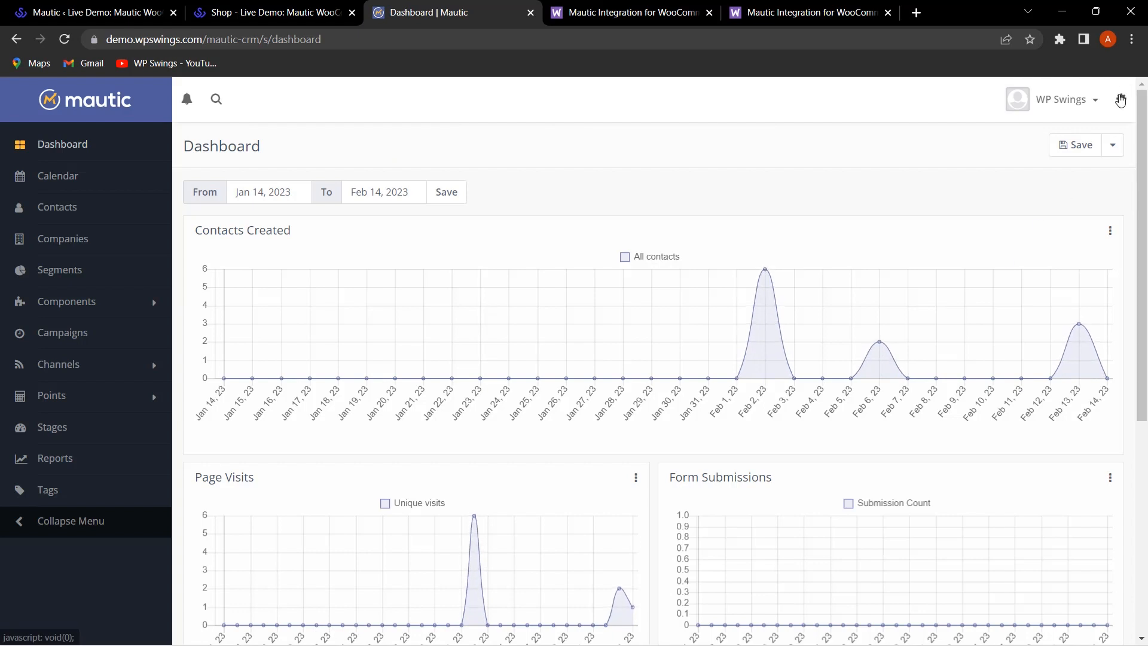
{"action": "left_click", "coordinate": [1121, 99]}
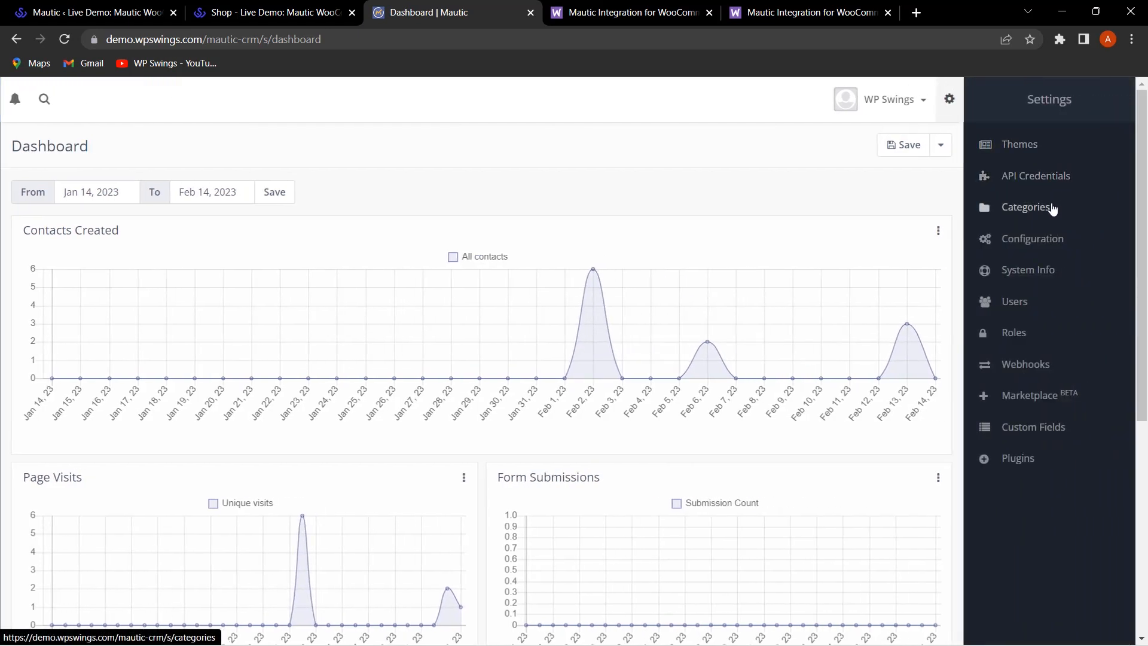
{"action": "left_click", "coordinate": [1032, 238]}
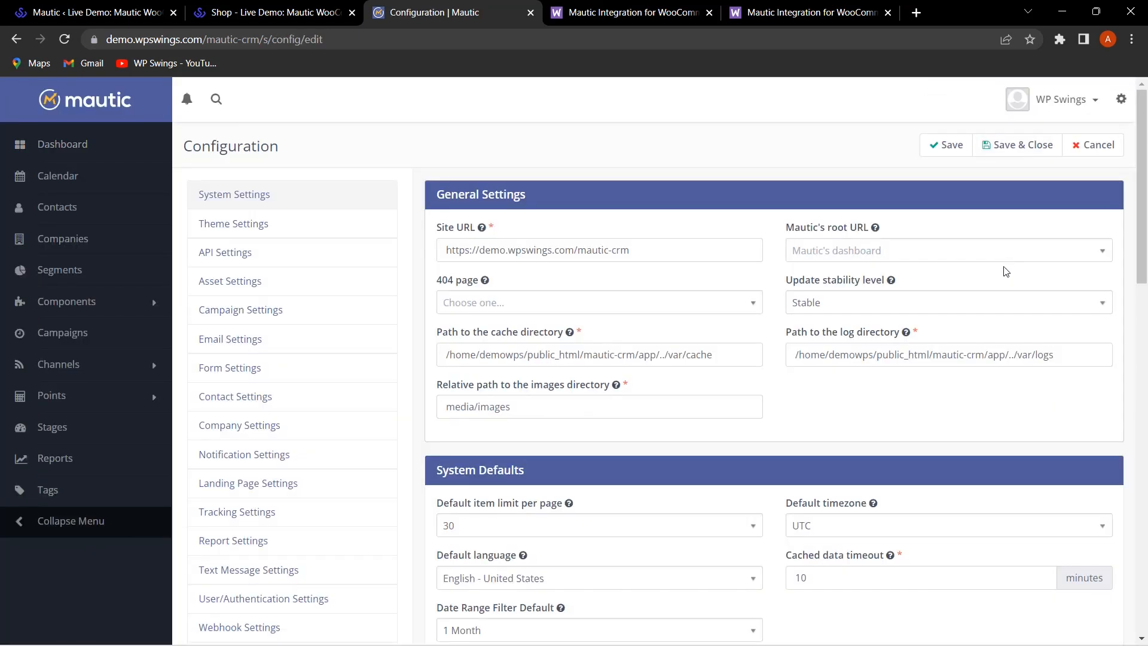
{"action": "left_click_drag", "start_coordinate": [630, 250], "coordinate": [421, 256]}
{"action": "key", "text": "ctrl+c"}
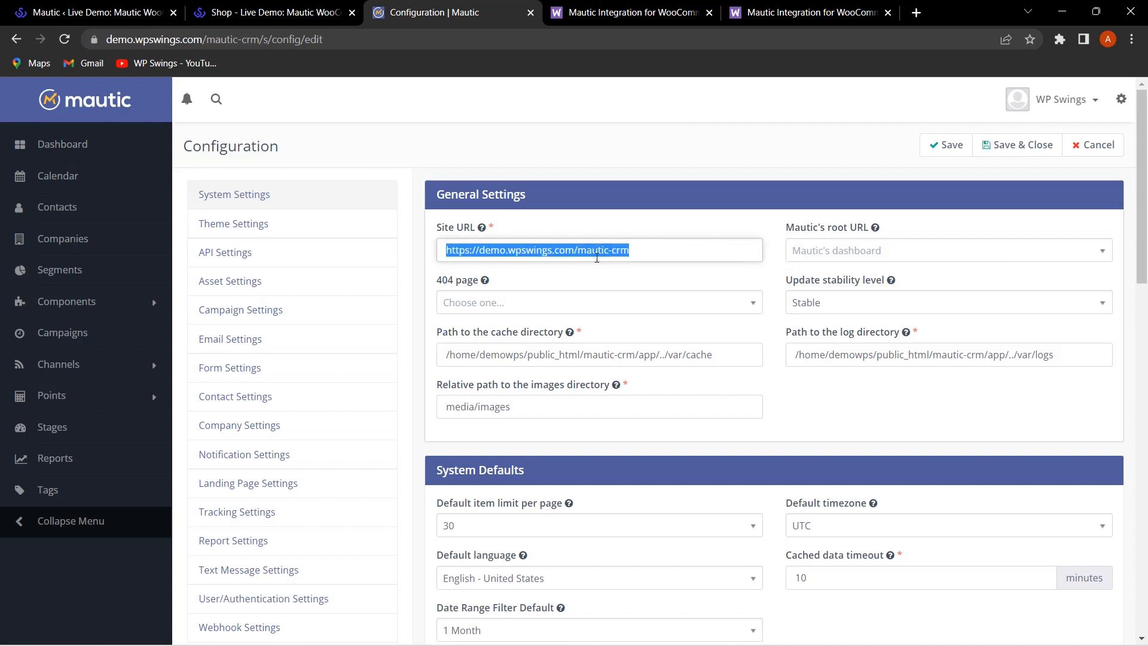
{"action": "left_click", "coordinate": [112, 5]}
{"action": "left_click", "coordinate": [627, 379]}
{"action": "key", "text": "ctrl+v"}
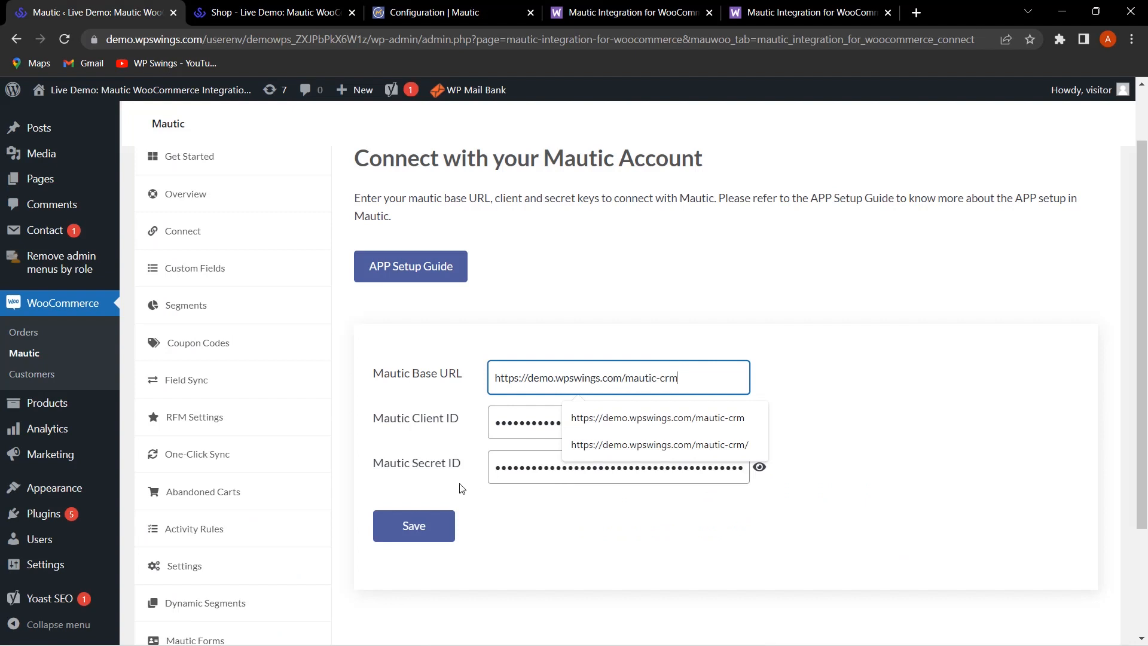
{"action": "left_click", "coordinate": [433, 525]}
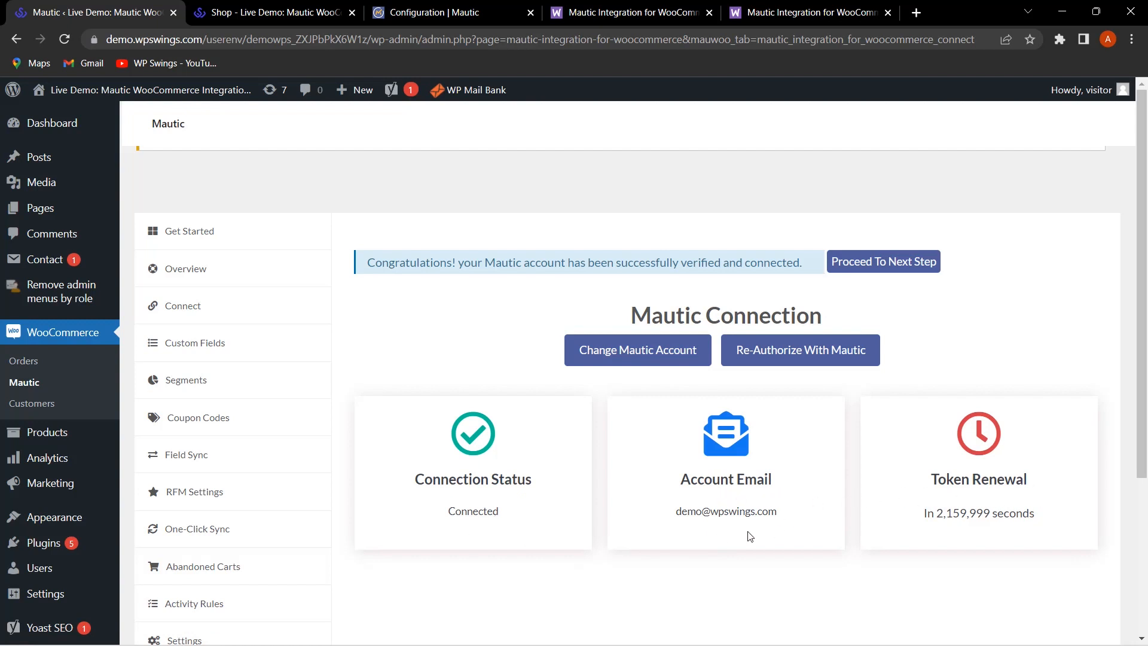
- Proceed to the Mautic custom fields setup and examine the field groups available for creation in the Mautic account
{"action": "left_click", "coordinate": [884, 263]}
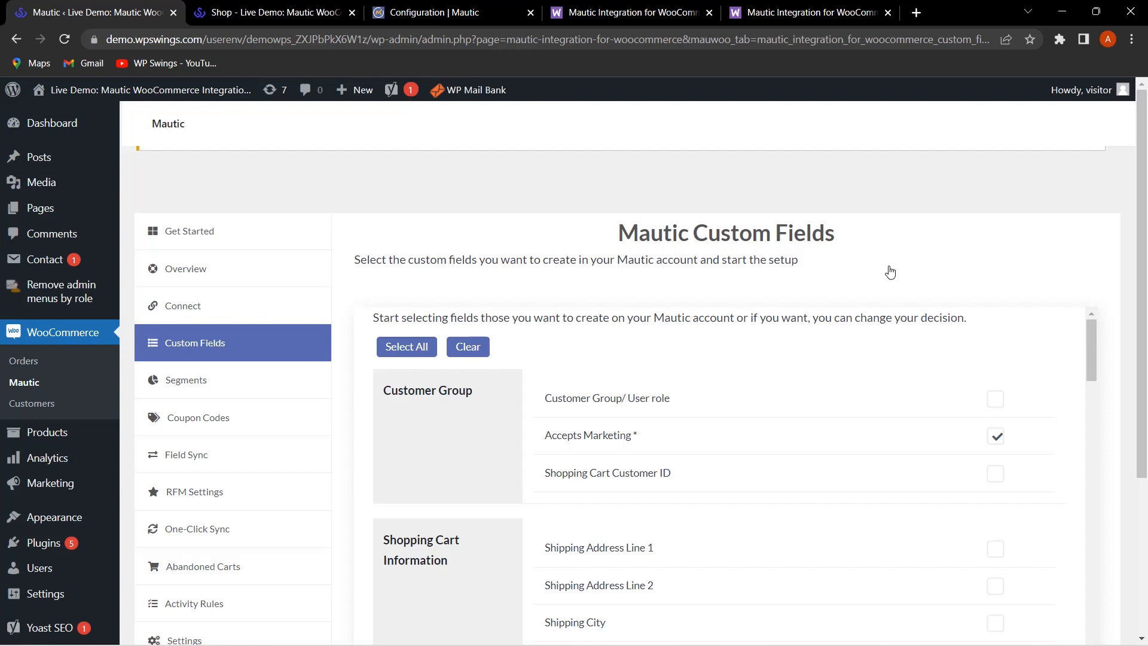
{"action": "scroll", "coordinate": [836, 483], "scroll_direction": "down", "scroll_amount": 2}
{"action": "scroll", "coordinate": [836, 443], "scroll_direction": "up", "scroll_amount": 1}
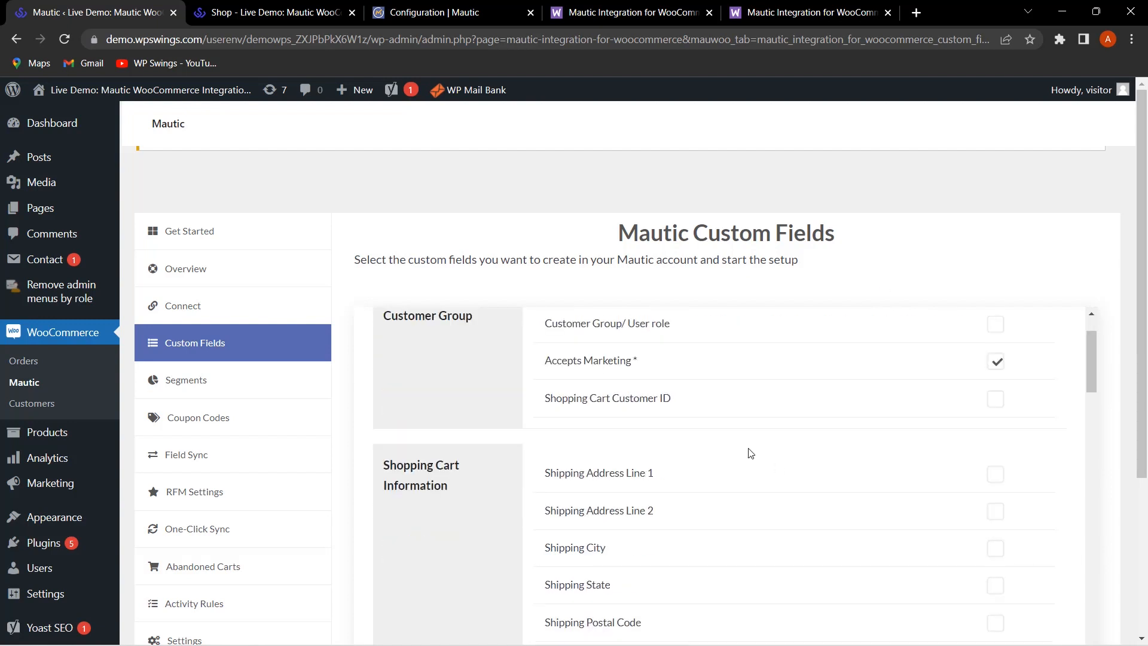
{"action": "scroll", "coordinate": [748, 450], "scroll_direction": "up", "scroll_amount": 1}
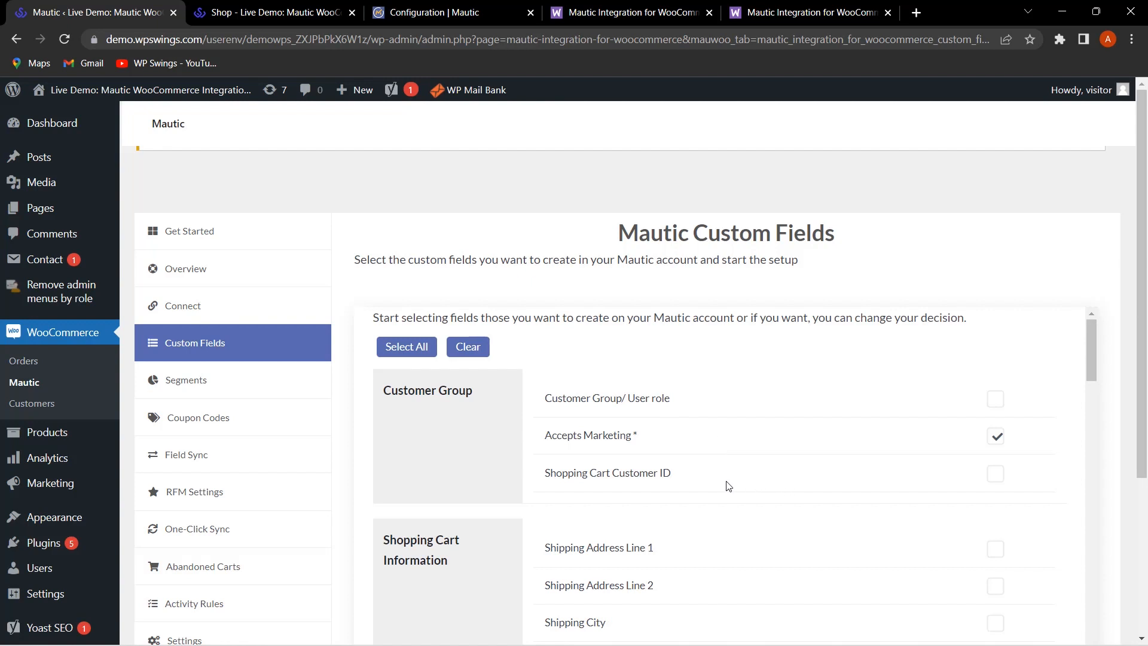
{"action": "scroll", "coordinate": [801, 487], "scroll_direction": "down", "scroll_amount": 3}
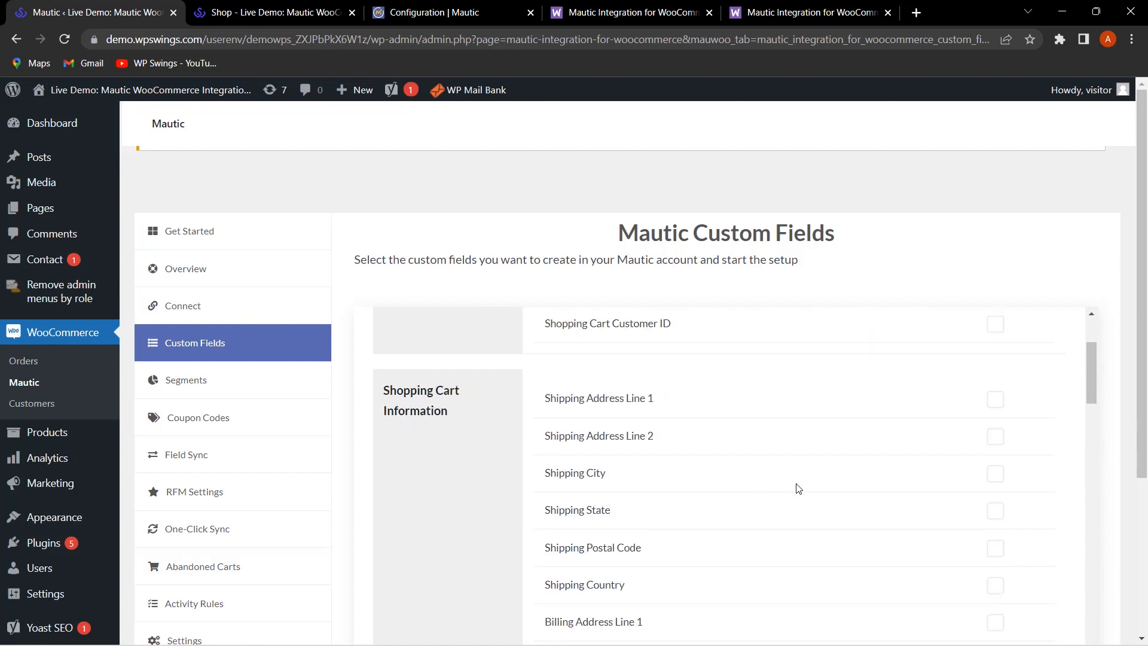
{"action": "scroll", "coordinate": [753, 478], "scroll_direction": "down", "scroll_amount": 1}
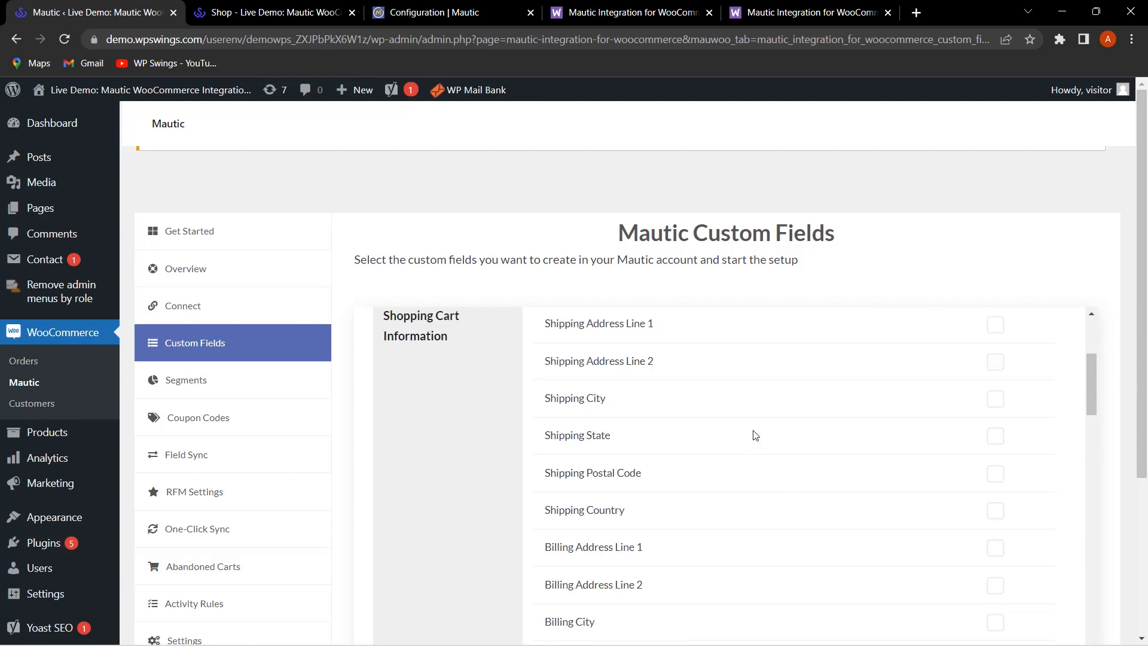
{"action": "scroll", "coordinate": [789, 456], "scroll_direction": "down", "scroll_amount": 10}
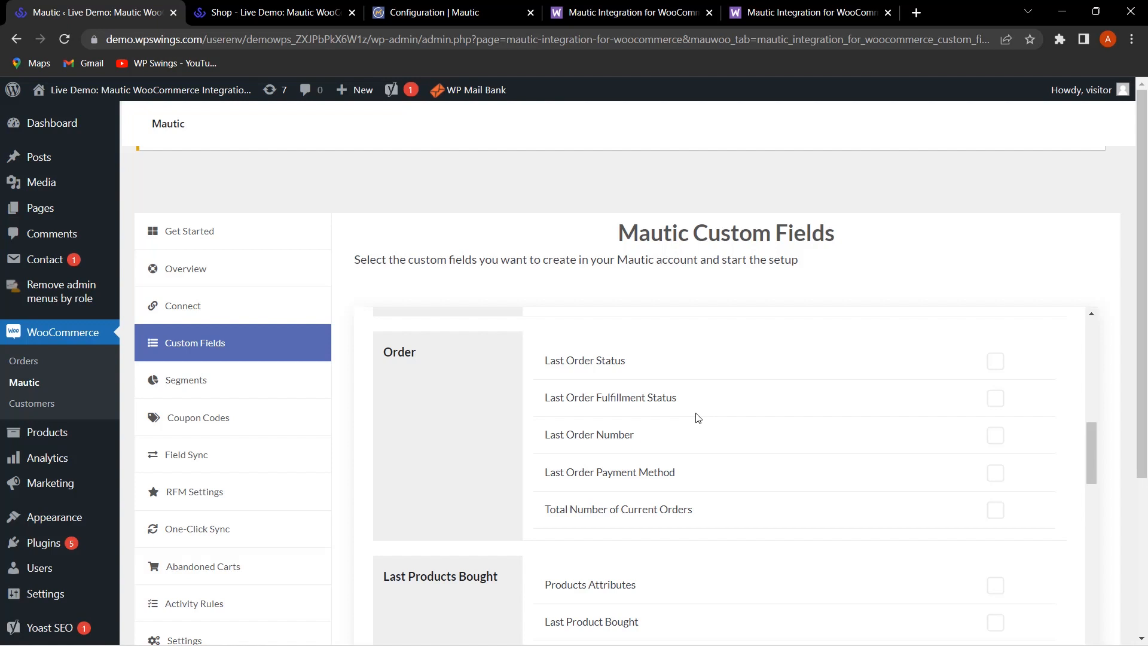
{"action": "scroll", "coordinate": [715, 422], "scroll_direction": "down", "scroll_amount": 5}
{"action": "scroll", "coordinate": [747, 456], "scroll_direction": "up", "scroll_amount": 15}
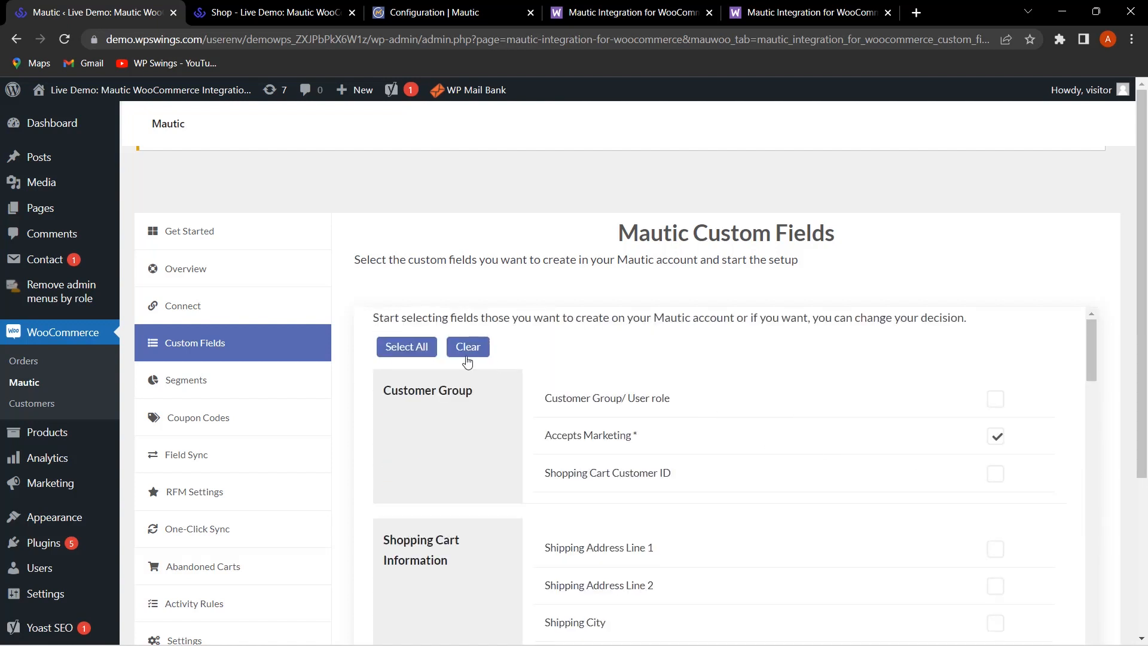
- Select all custom fields for creation in the Mautic account and check the selection through to the end of the list
{"action": "left_click", "coordinate": [406, 347]}
{"action": "scroll", "coordinate": [751, 448], "scroll_direction": "down", "scroll_amount": 15}
{"action": "scroll", "coordinate": [1076, 466], "scroll_direction": "down", "scroll_amount": 1}
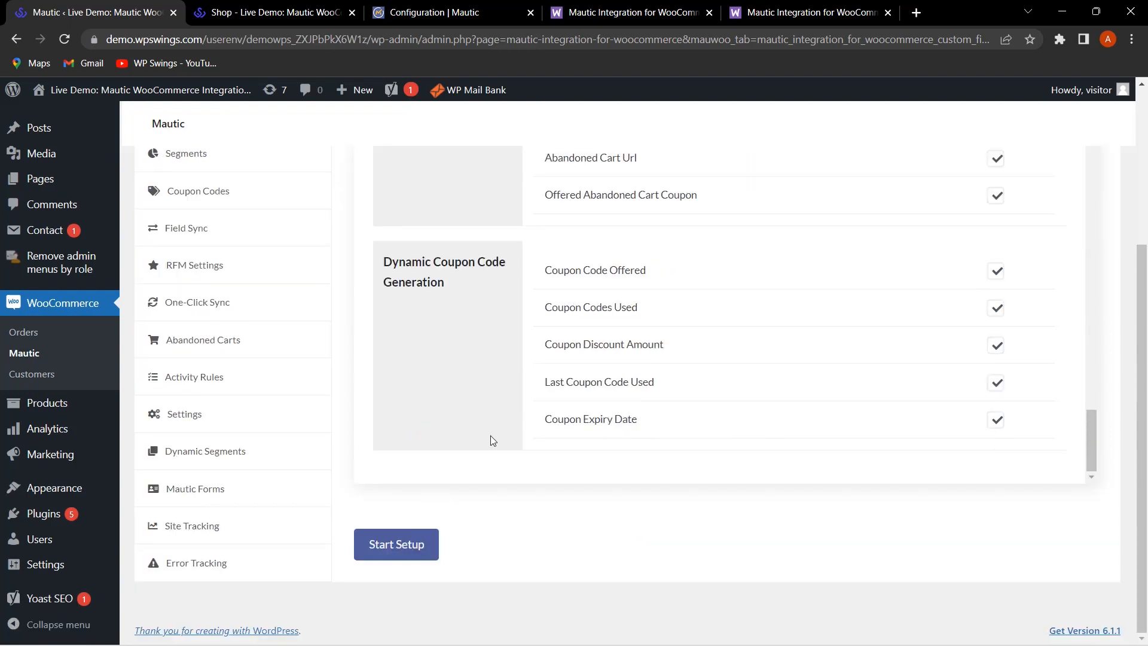
- Start the setup to create the selected custom fields in the Mautic account and review the list of created fields
{"action": "left_click", "coordinate": [418, 553]}
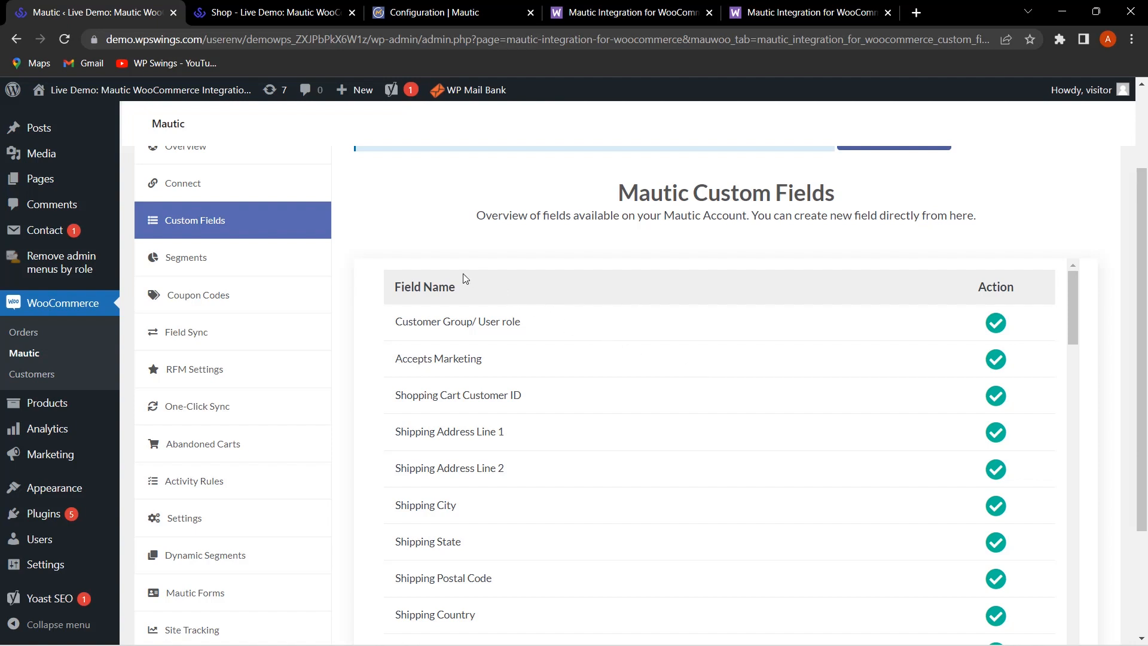
{"action": "scroll", "coordinate": [784, 423], "scroll_direction": "down", "scroll_amount": 15}
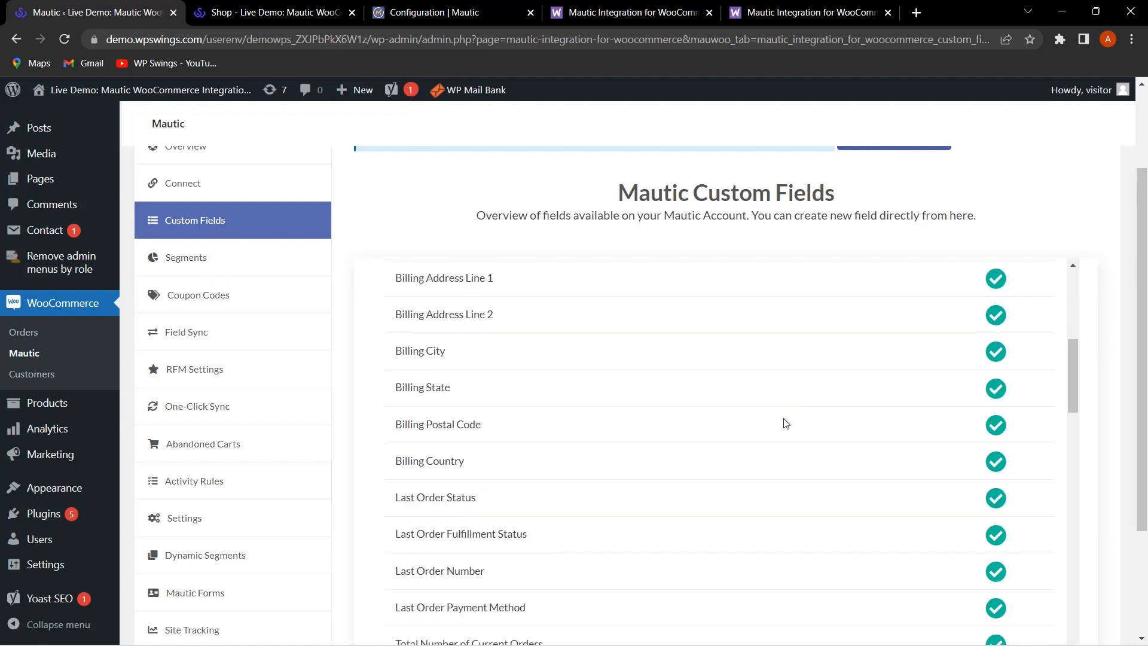
{"action": "scroll", "coordinate": [701, 441], "scroll_direction": "down", "scroll_amount": 8}
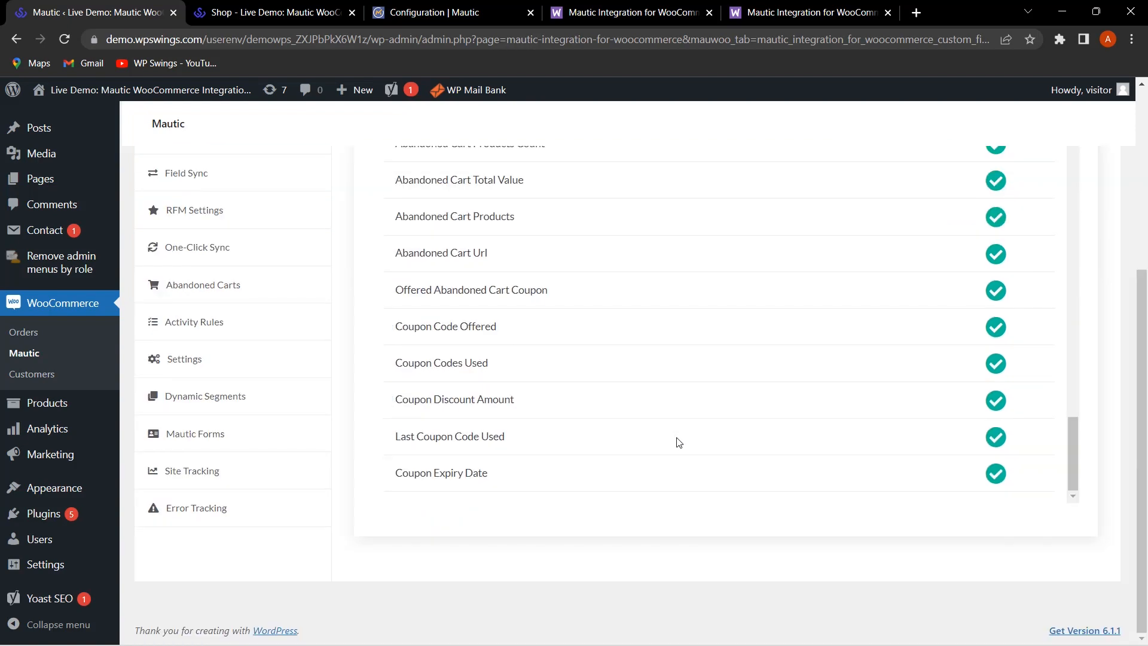
{"action": "scroll", "coordinate": [679, 443], "scroll_direction": "up", "scroll_amount": 5}
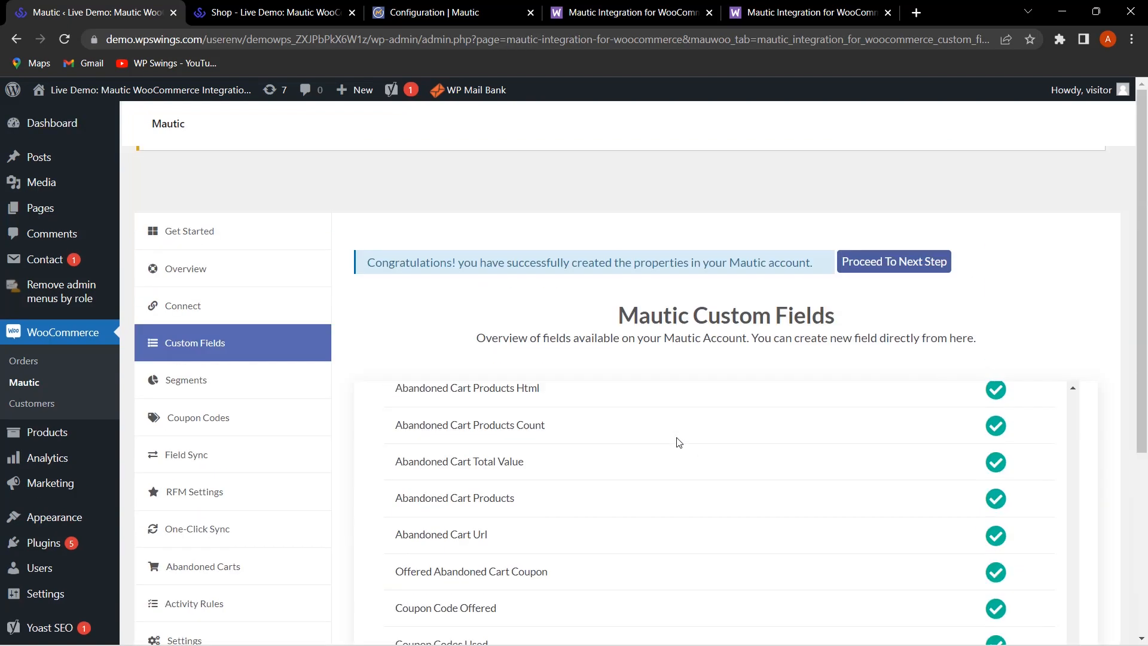
- Proceed to the Mautic segments setup and examine the segments available for creation in the Mautic account
{"action": "left_click", "coordinate": [901, 266]}
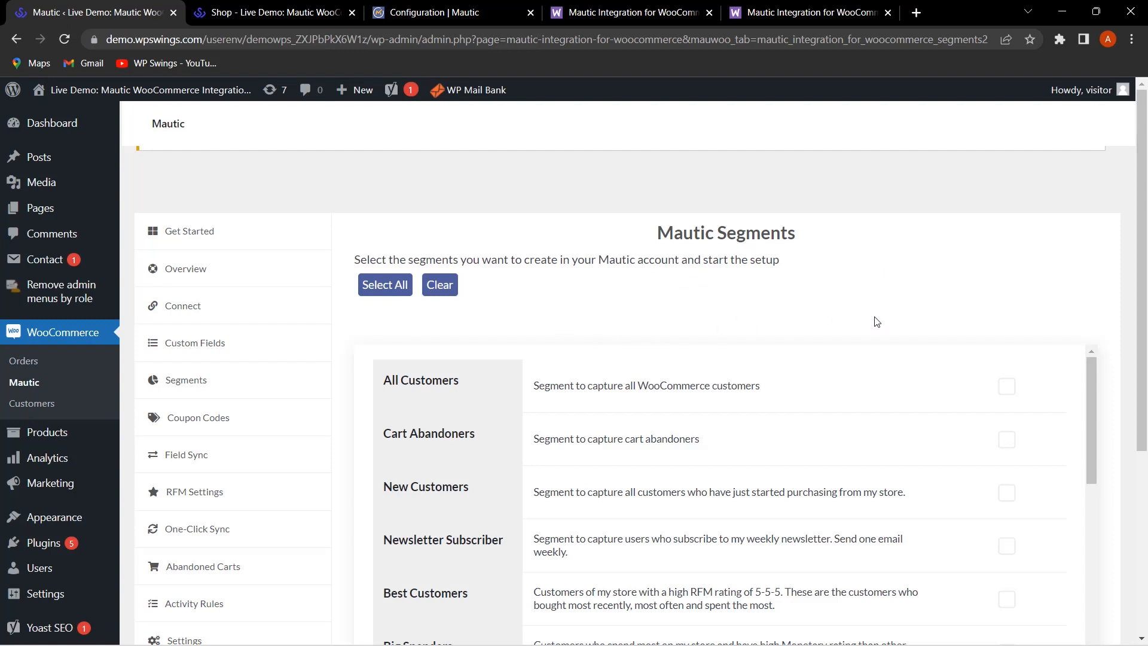
{"action": "scroll", "coordinate": [881, 321], "scroll_direction": "down", "scroll_amount": 1}
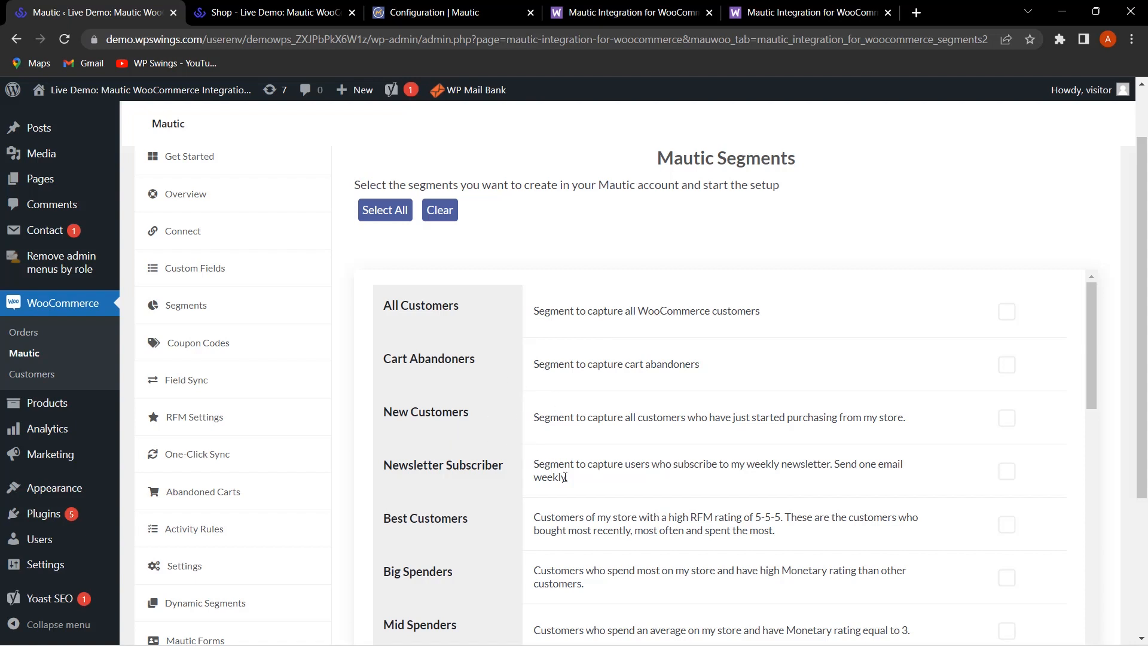
{"action": "scroll", "coordinate": [469, 532], "scroll_direction": "down", "scroll_amount": 3}
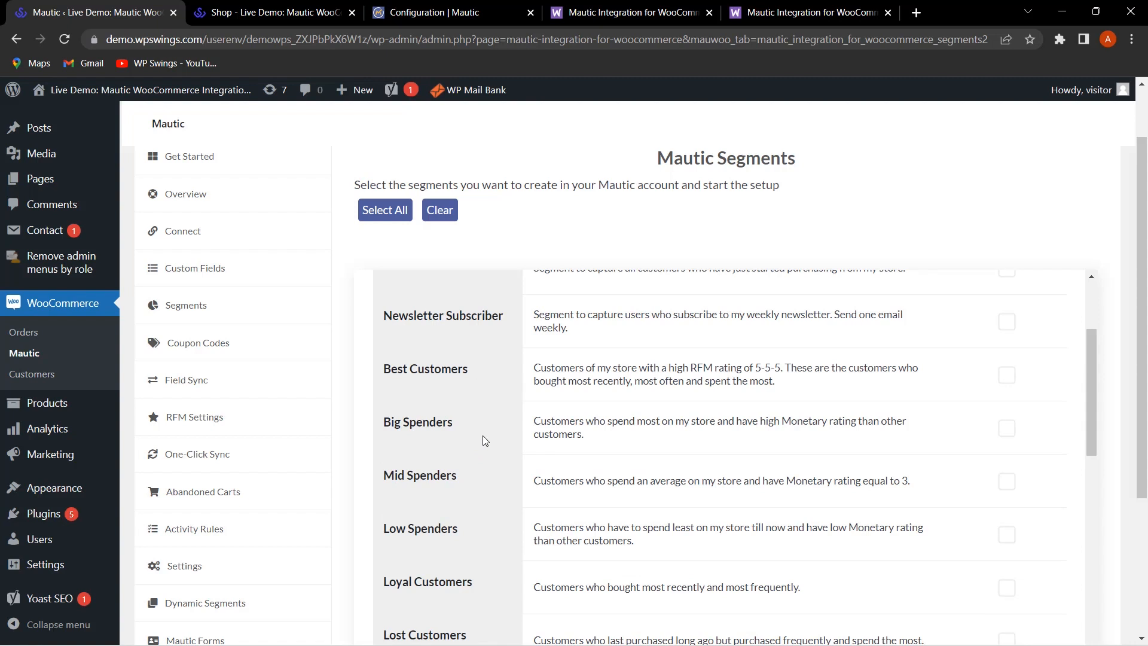
{"action": "scroll", "coordinate": [502, 461], "scroll_direction": "down", "scroll_amount": 3}
{"action": "scroll", "coordinate": [507, 468], "scroll_direction": "up", "scroll_amount": 6}
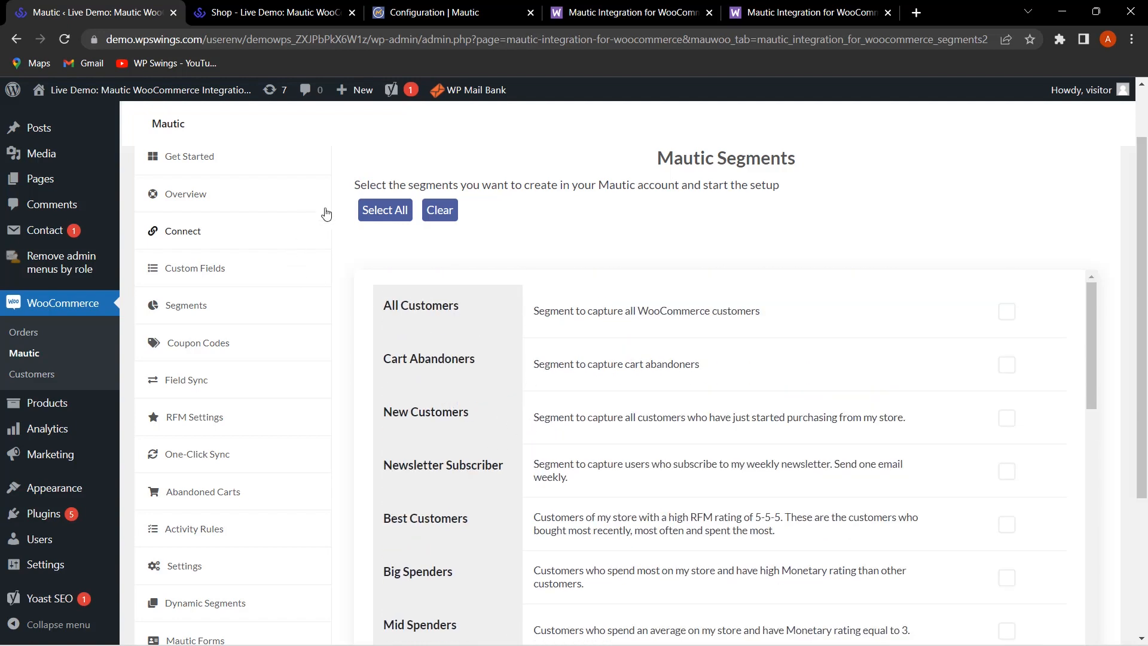
- Select all segments for creation in the Mautic account and check the selection through to the end of the list
{"action": "left_click", "coordinate": [385, 210]}
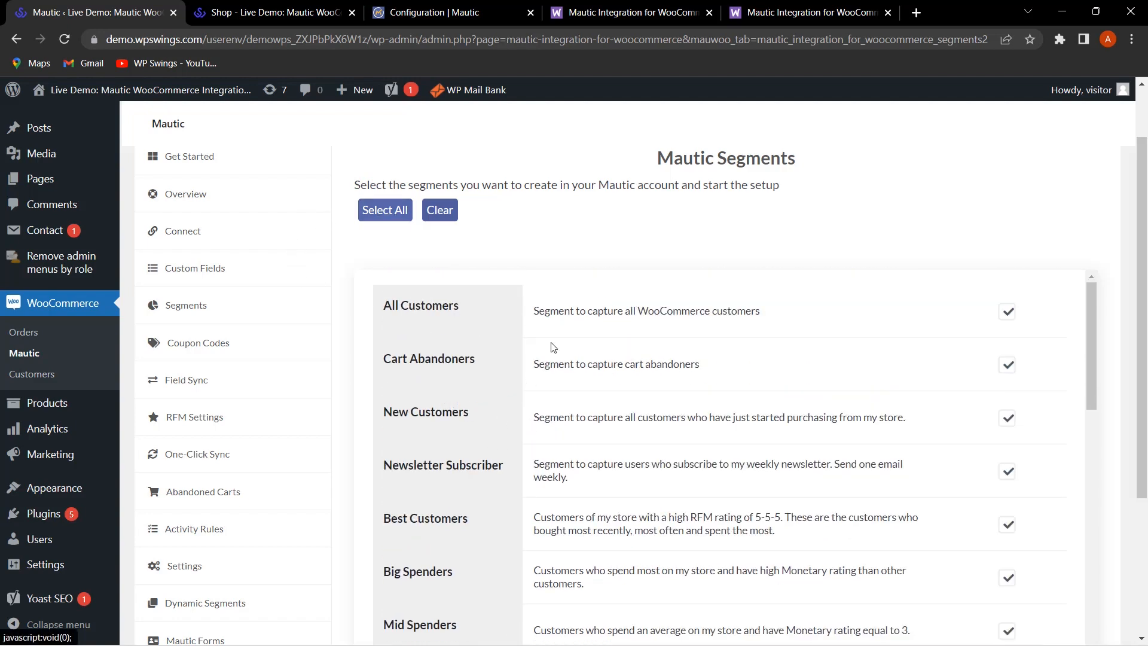
{"action": "scroll", "coordinate": [732, 459], "scroll_direction": "down", "scroll_amount": 3}
{"action": "scroll", "coordinate": [750, 448], "scroll_direction": "up", "scroll_amount": 3}
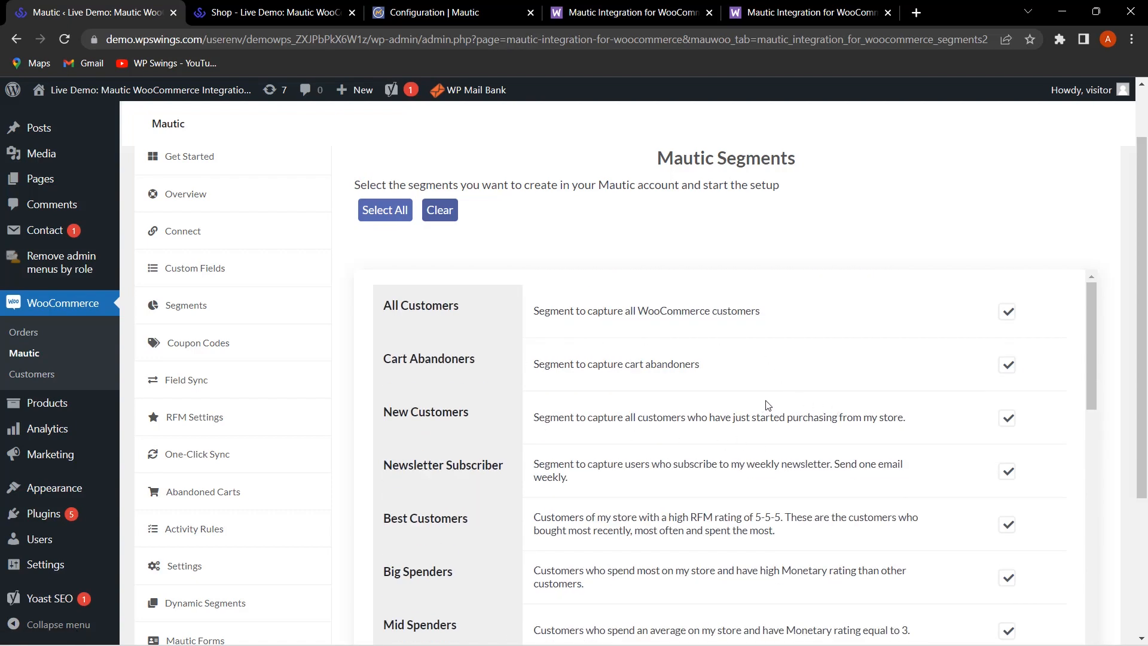
{"action": "scroll", "coordinate": [867, 382], "scroll_direction": "down", "scroll_amount": 4}
{"action": "scroll", "coordinate": [795, 386], "scroll_direction": "down", "scroll_amount": 4}
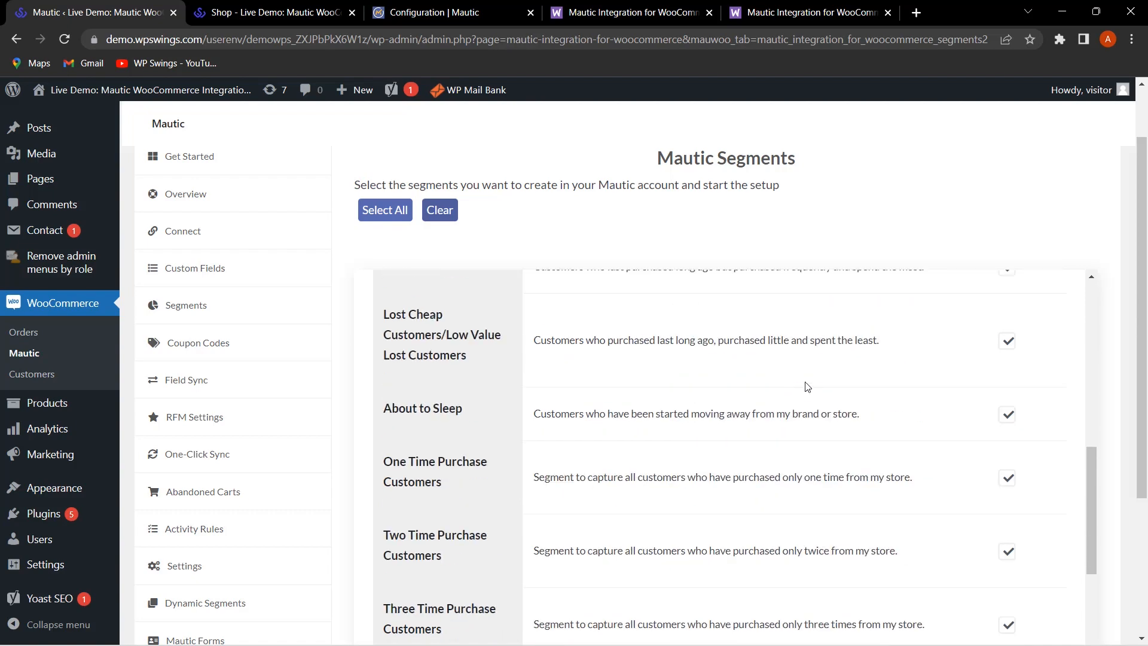
{"action": "scroll", "coordinate": [808, 392], "scroll_direction": "down", "scroll_amount": 8}
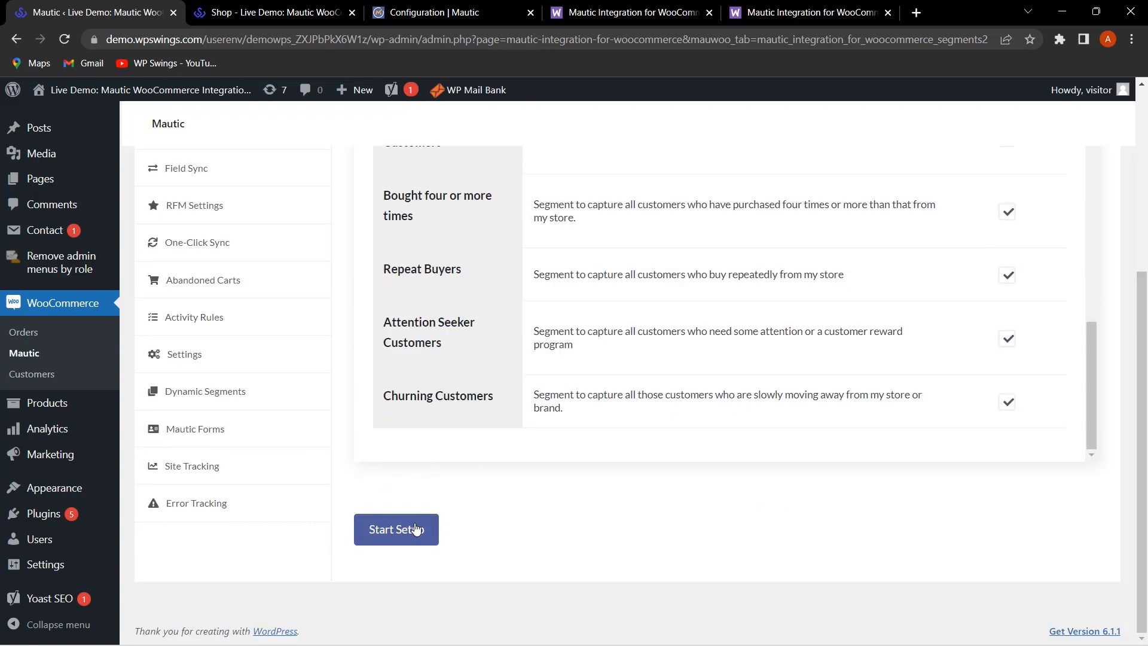
- Start the setup to create the selected segments in the Mautic account and review the list of created segments
{"action": "left_click", "coordinate": [417, 529]}
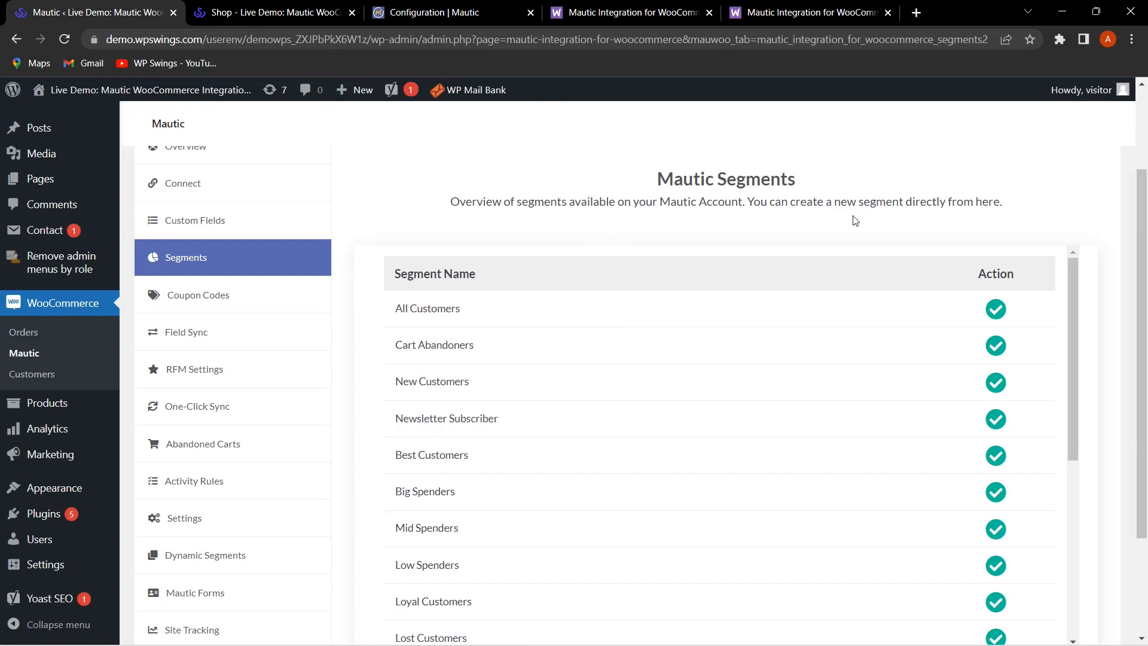
{"action": "scroll", "coordinate": [740, 254], "scroll_direction": "down", "scroll_amount": 5}
{"action": "scroll", "coordinate": [741, 263], "scroll_direction": "down", "scroll_amount": 3}
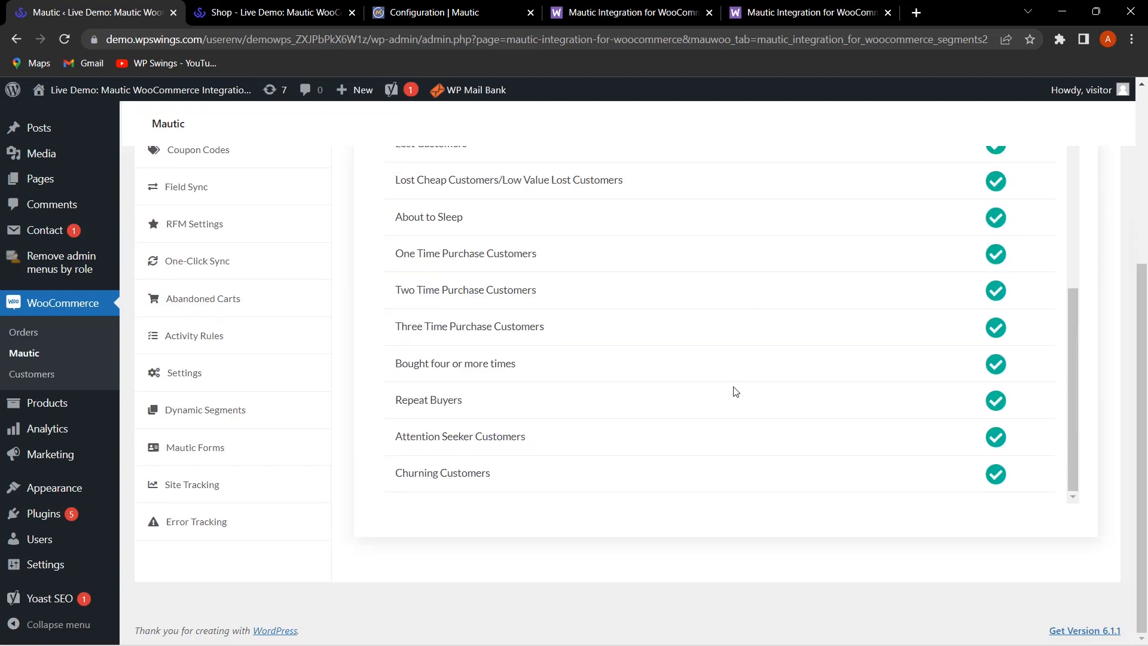
{"action": "scroll", "coordinate": [733, 389], "scroll_direction": "up", "scroll_amount": 10}
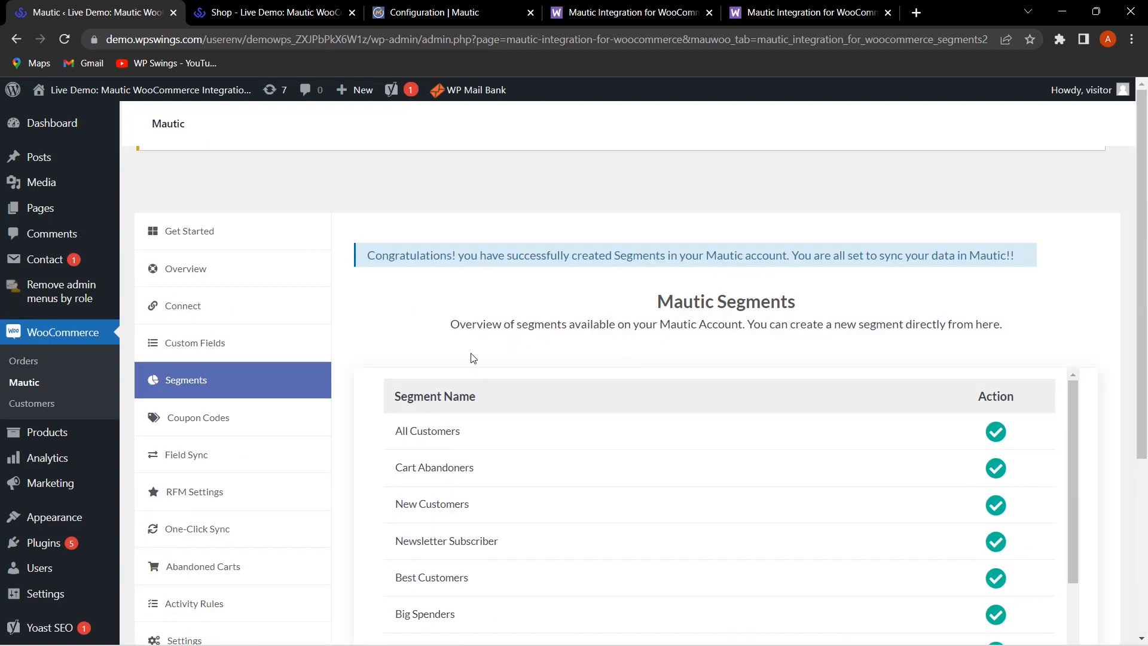
- Add a new coupon generation rule under Coupon Codes and review its RFM rating, coupon code, discount, free shipping and expiry settings
{"action": "left_click", "coordinate": [220, 413]}
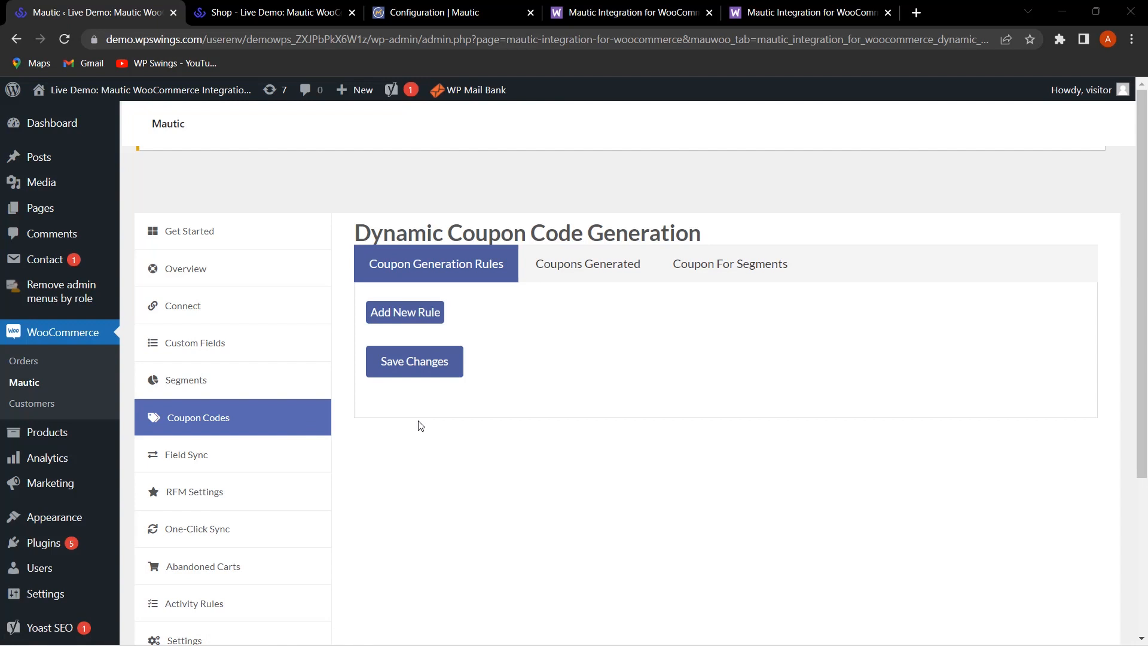
{"action": "left_click", "coordinate": [405, 312]}
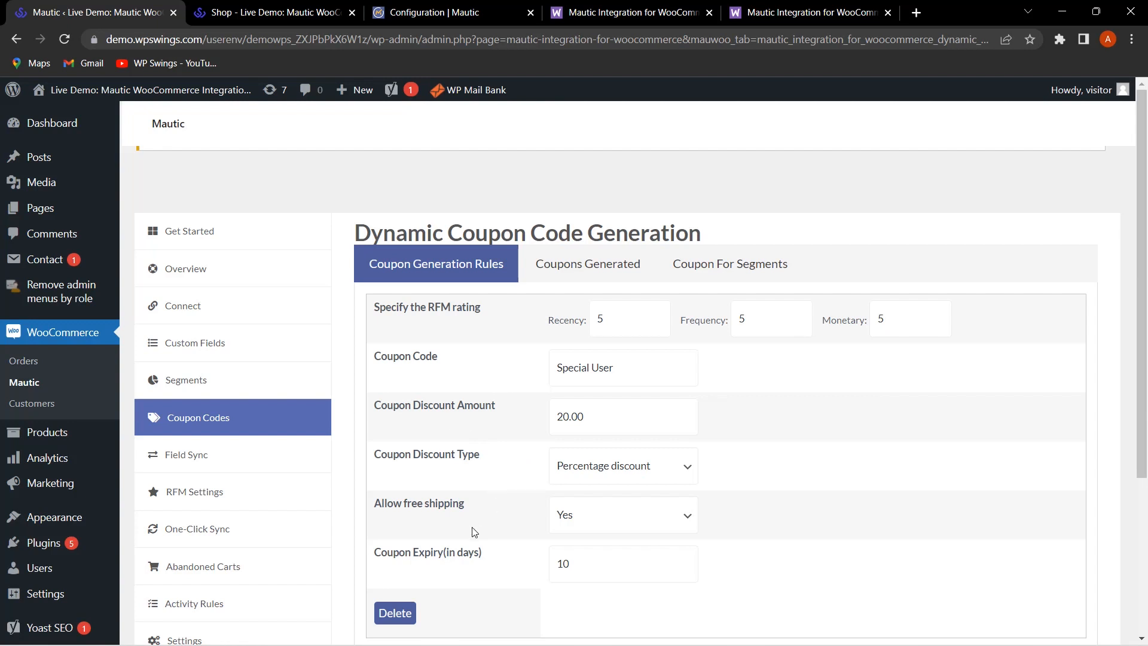
{"action": "scroll", "coordinate": [511, 505], "scroll_direction": "down", "scroll_amount": 1}
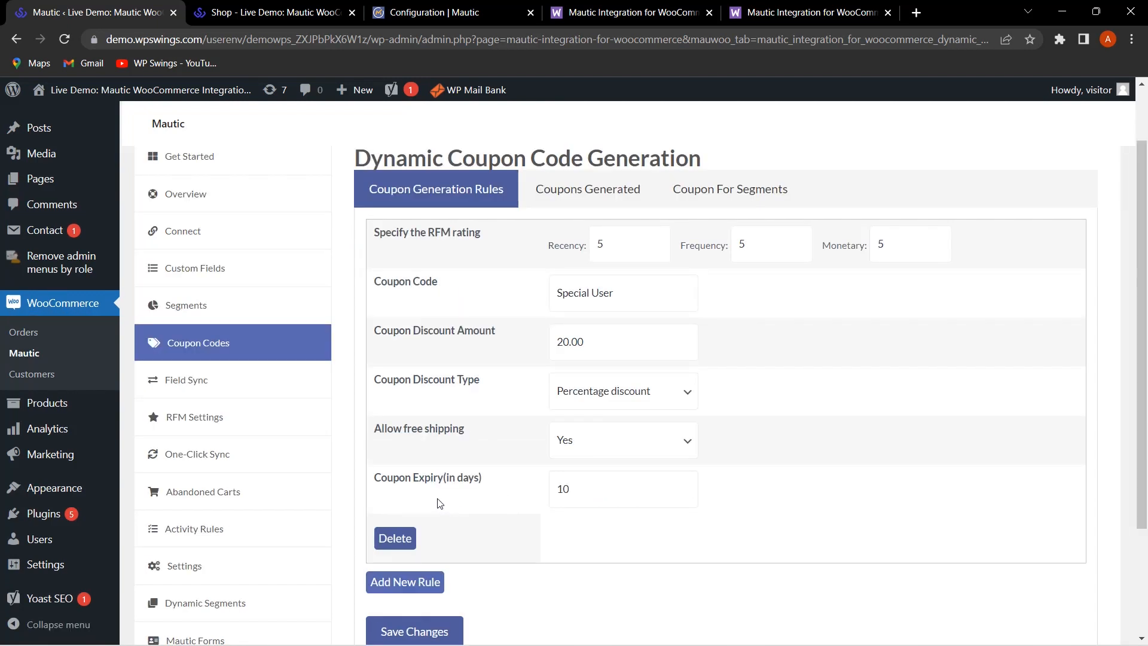
{"action": "scroll", "coordinate": [647, 598], "scroll_direction": "up", "scroll_amount": 1}
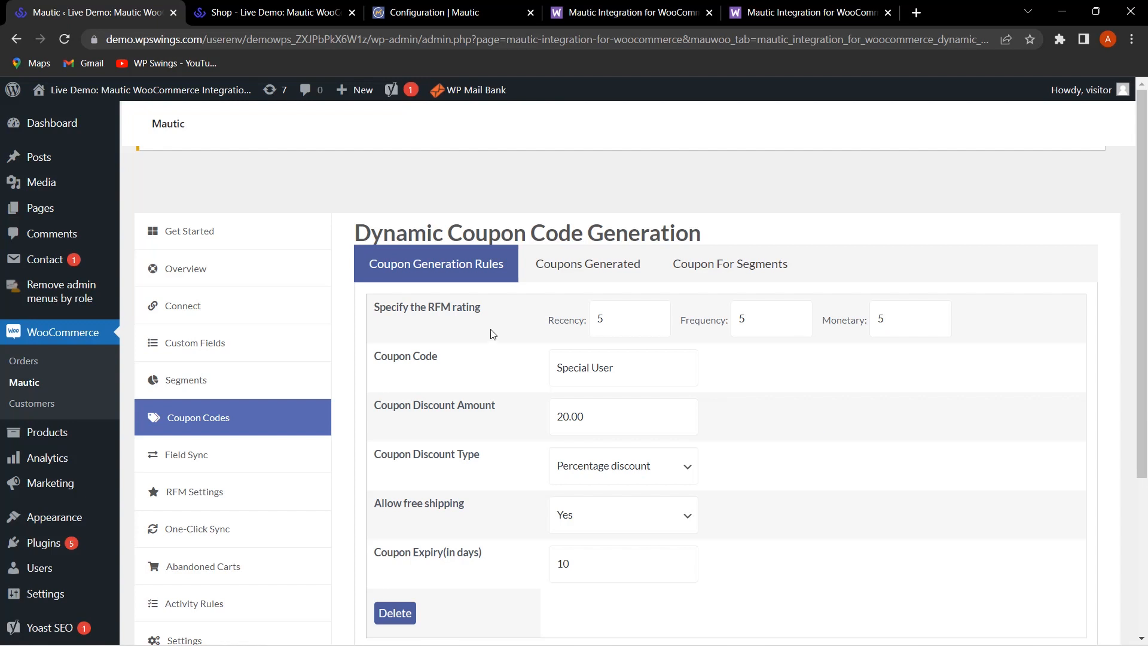
{"action": "scroll", "coordinate": [891, 390], "scroll_direction": "down", "scroll_amount": 2}
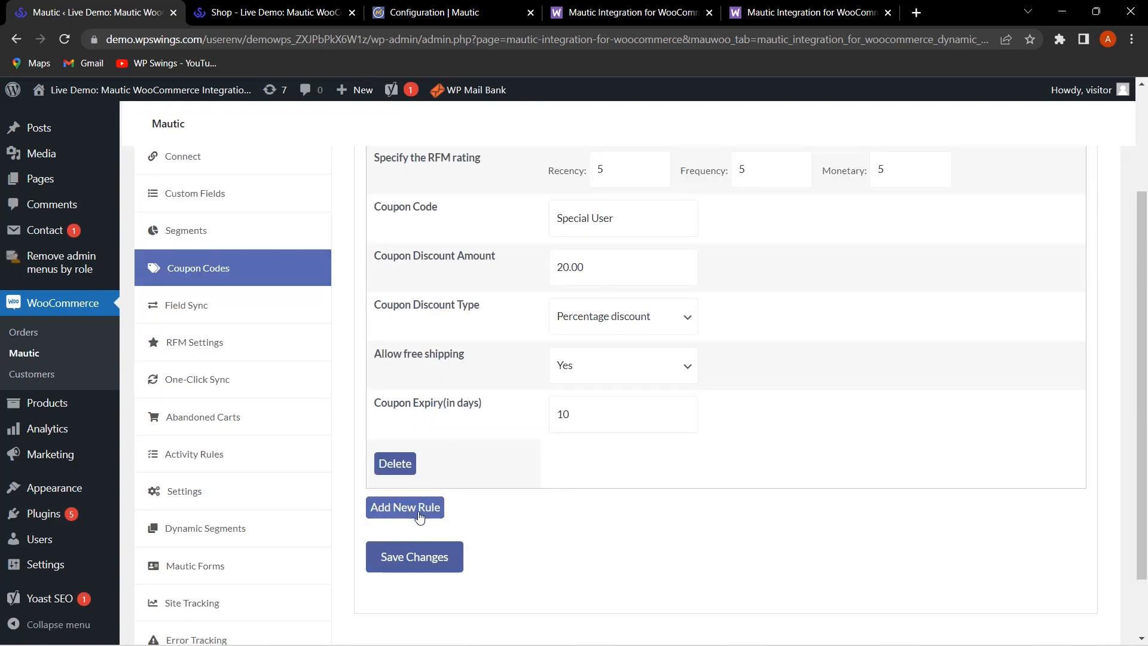
{"action": "scroll", "coordinate": [722, 499], "scroll_direction": "up", "scroll_amount": 2}
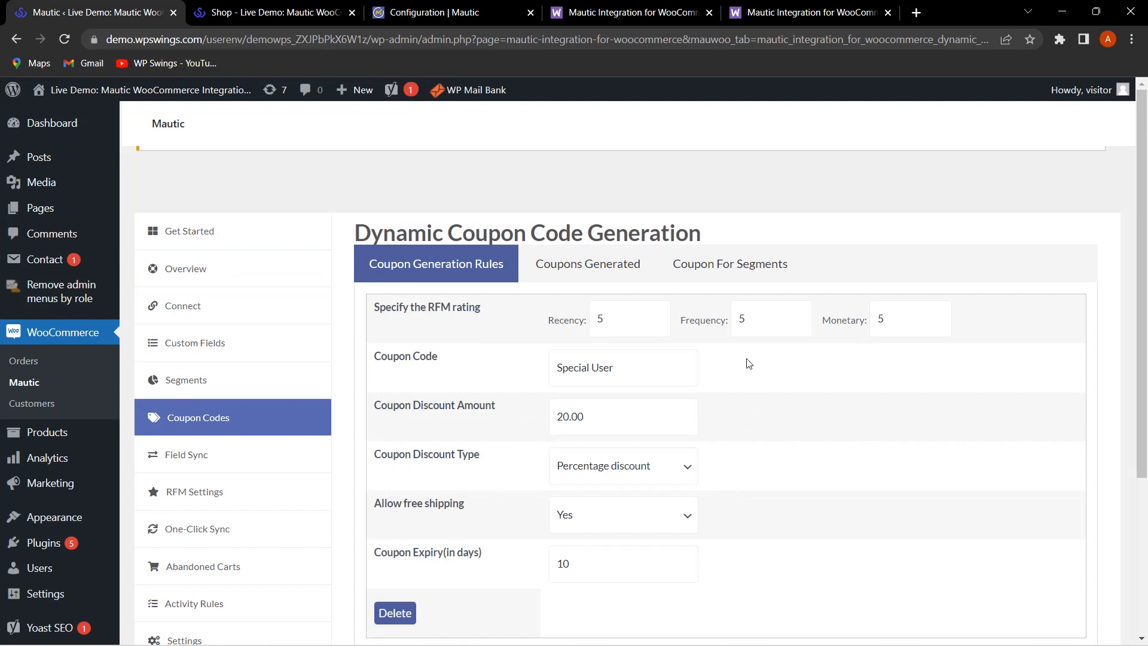
{"action": "scroll", "coordinate": [673, 413], "scroll_direction": "down", "scroll_amount": 3}
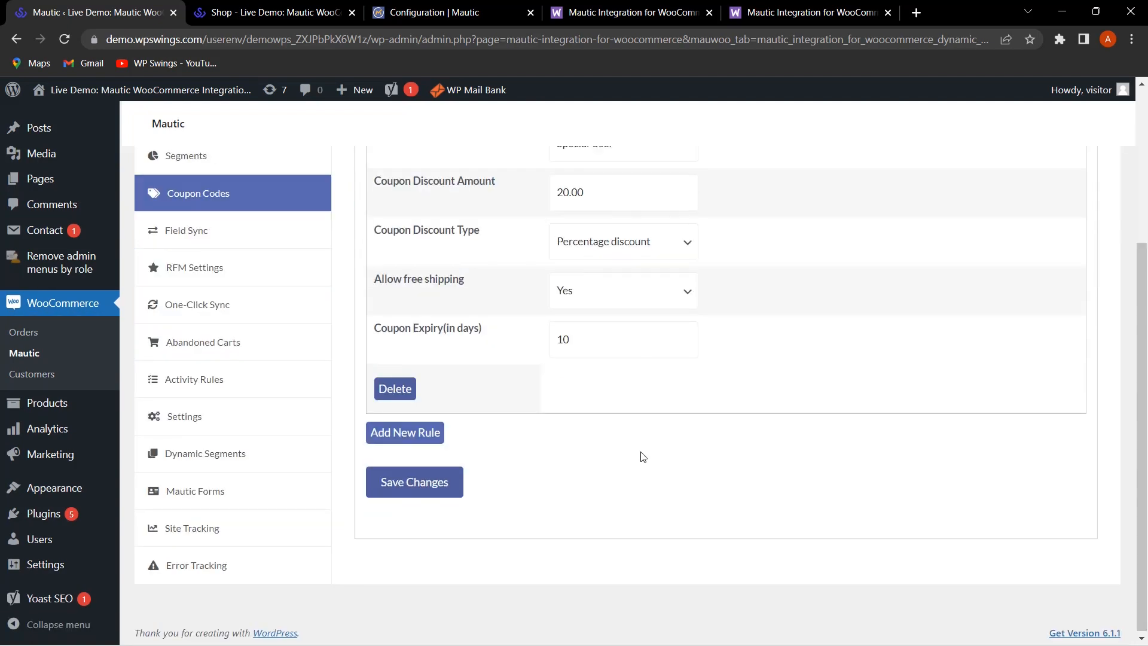
{"action": "scroll", "coordinate": [643, 457], "scroll_direction": "up", "scroll_amount": 3}
{"action": "scroll", "coordinate": [758, 477], "scroll_direction": "down", "scroll_amount": 3}
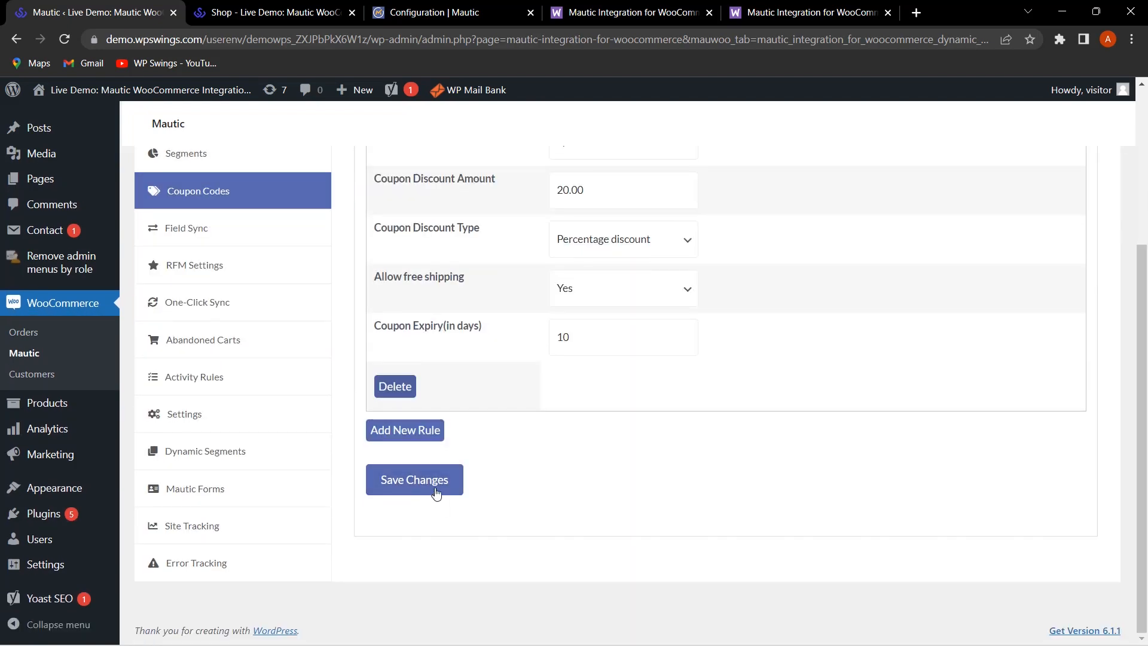
{"action": "scroll", "coordinate": [576, 506], "scroll_direction": "up", "scroll_amount": 3}
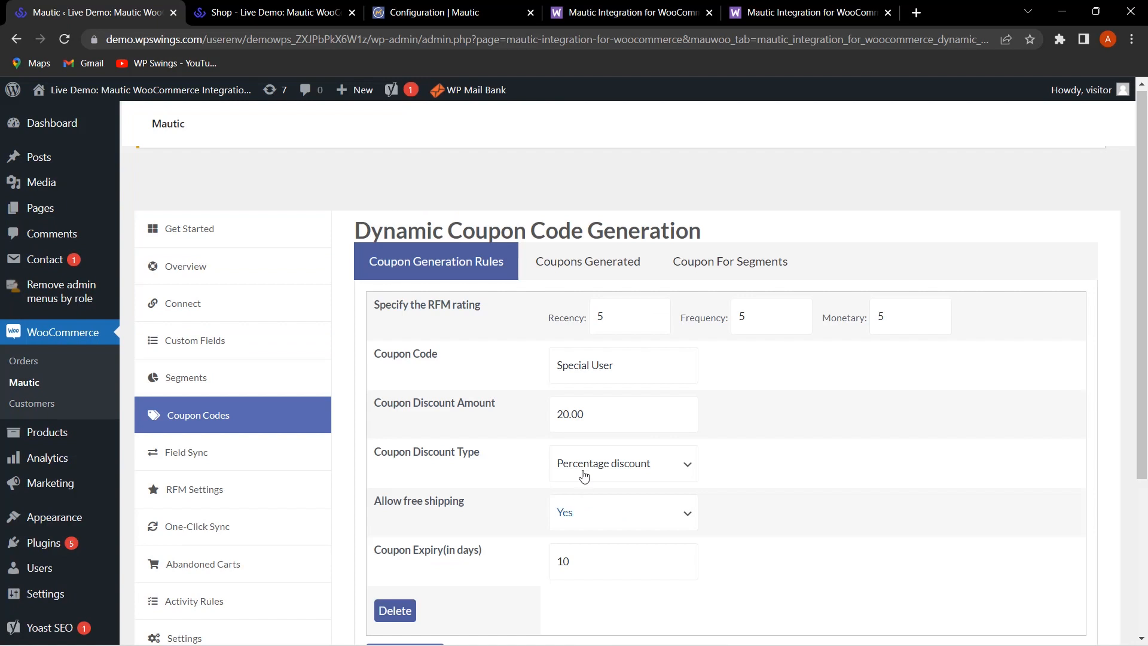
- Examine the list of generated coupons and the coupon-for-segments rule, including its available coupons
{"action": "left_click", "coordinate": [608, 266]}
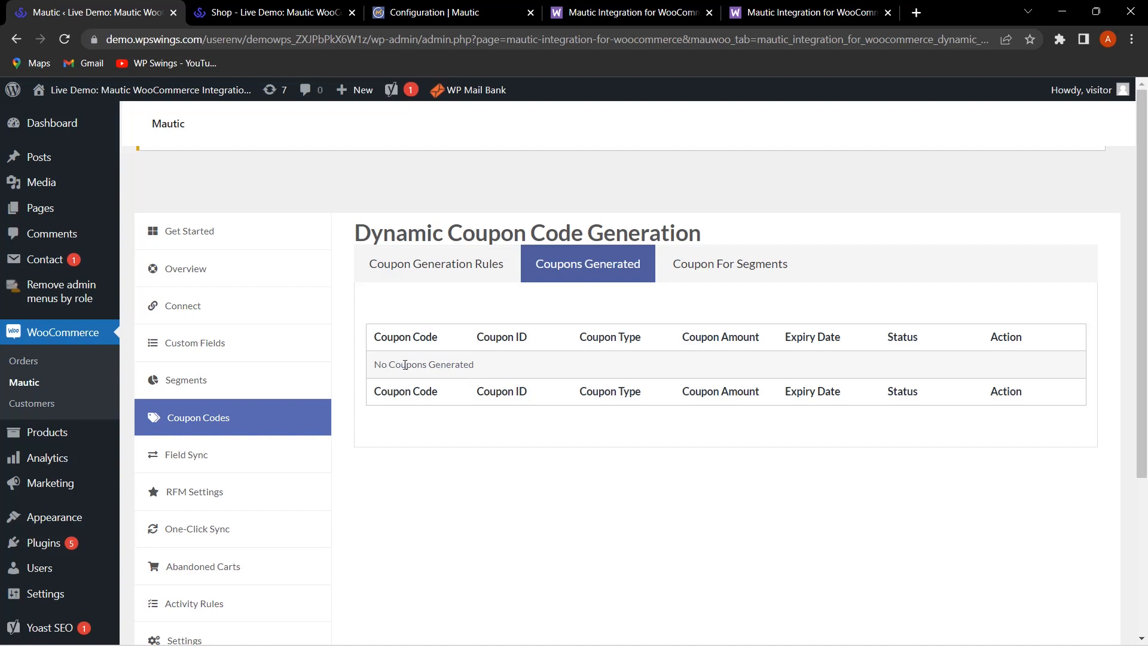
{"action": "left_click", "coordinate": [715, 266]}
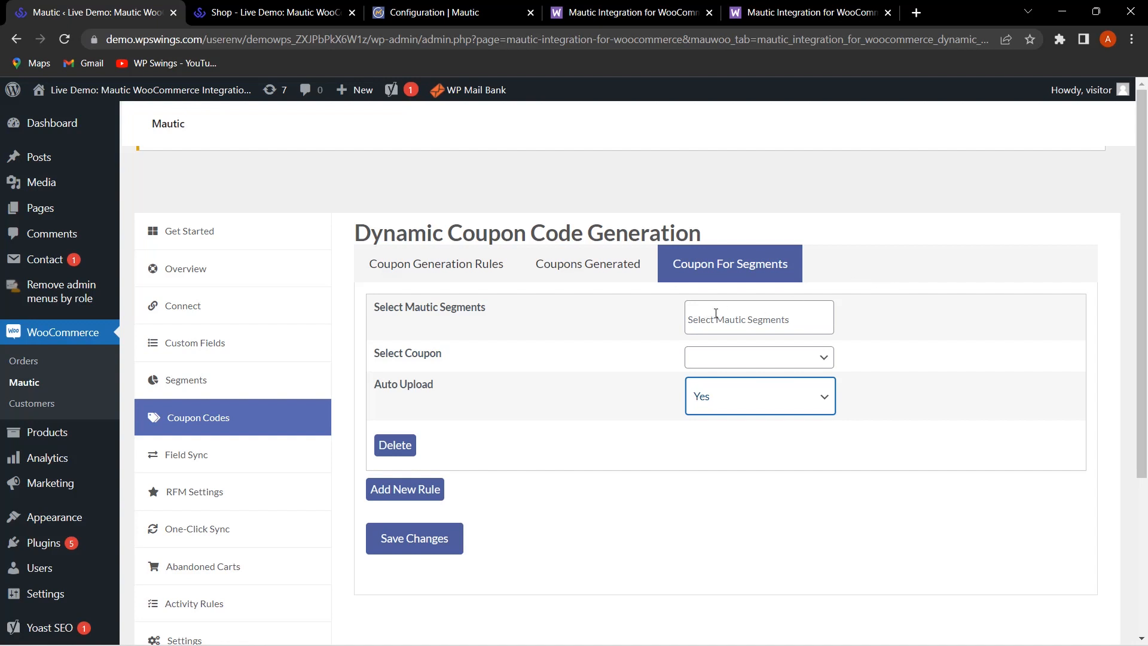
{"action": "left_click", "coordinate": [746, 369]}
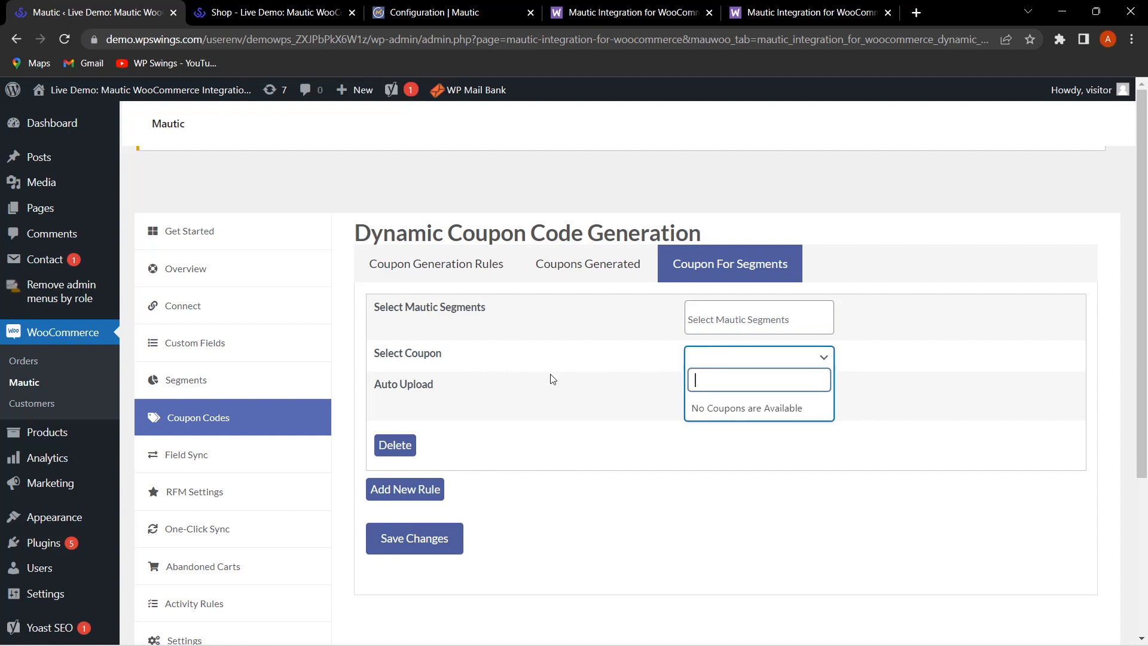
{"action": "left_click", "coordinate": [551, 444]}
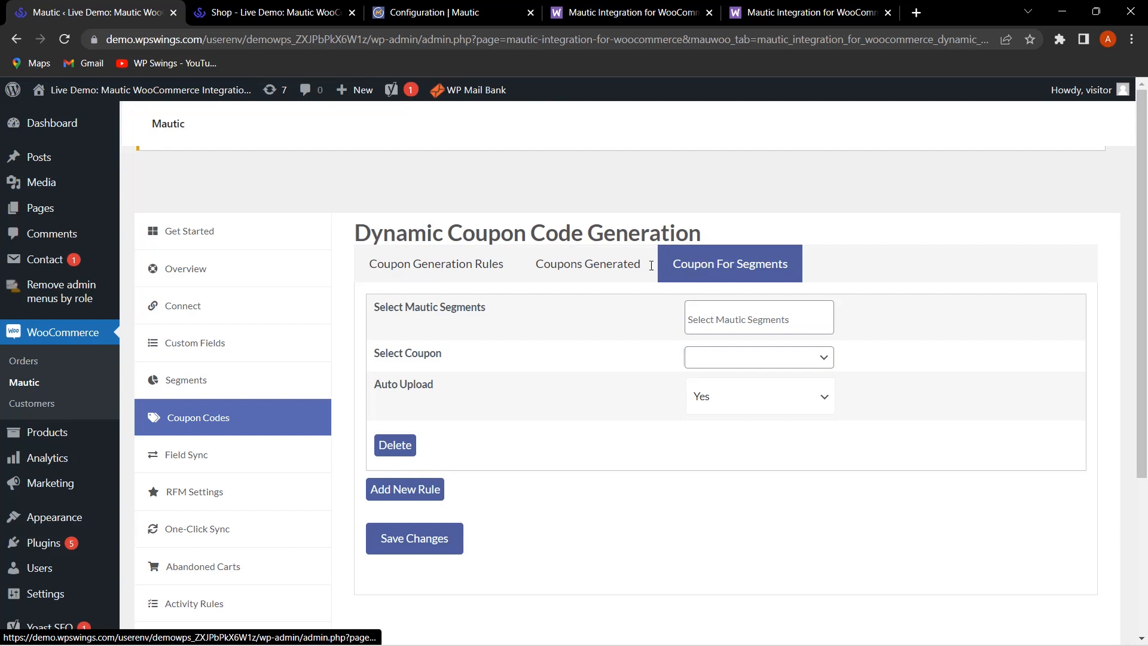
{"action": "left_click", "coordinate": [601, 271]}
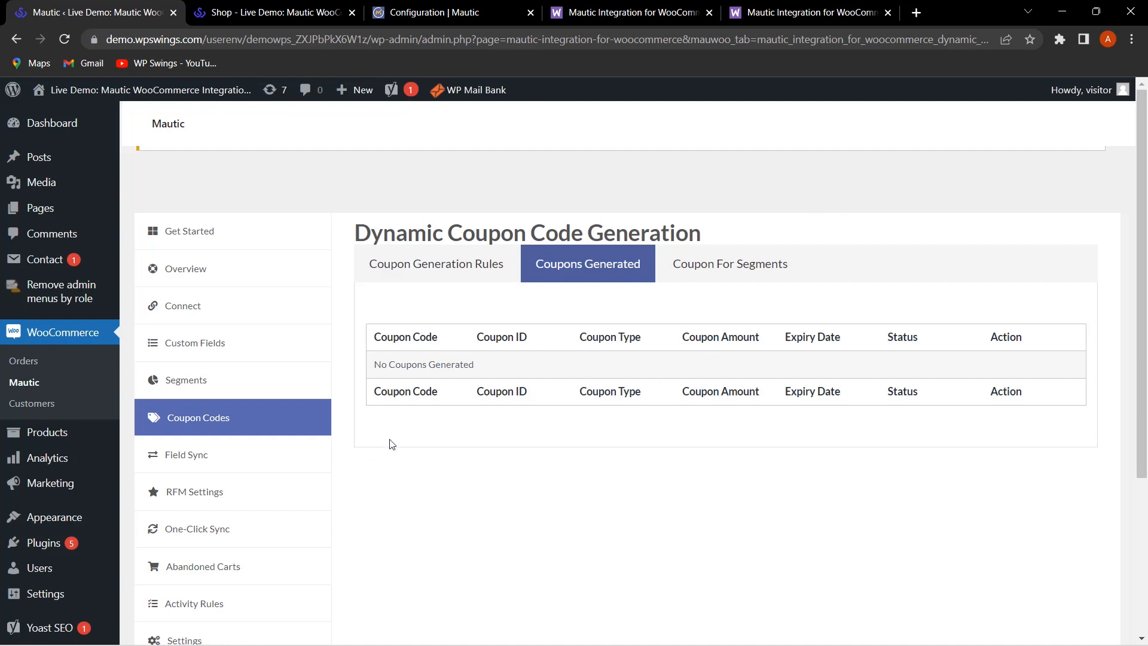
- Open the Mautic Field to Field Sync settings and view the WordPress user fields available for mapping
{"action": "left_click", "coordinate": [206, 460]}
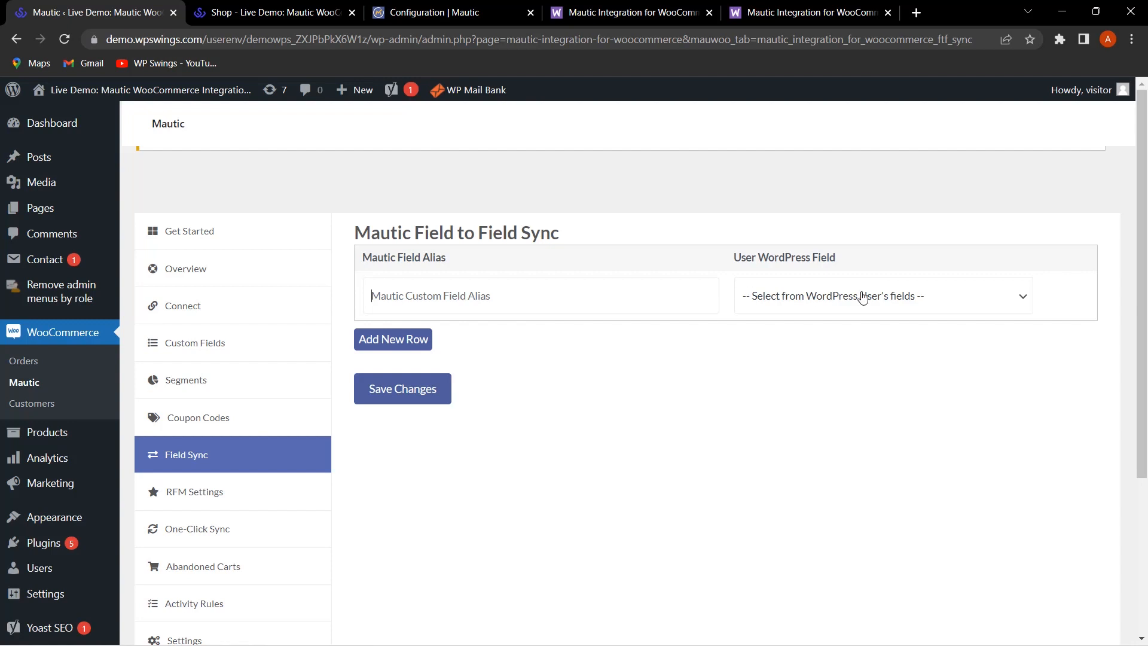
{"action": "left_click", "coordinate": [930, 296]}
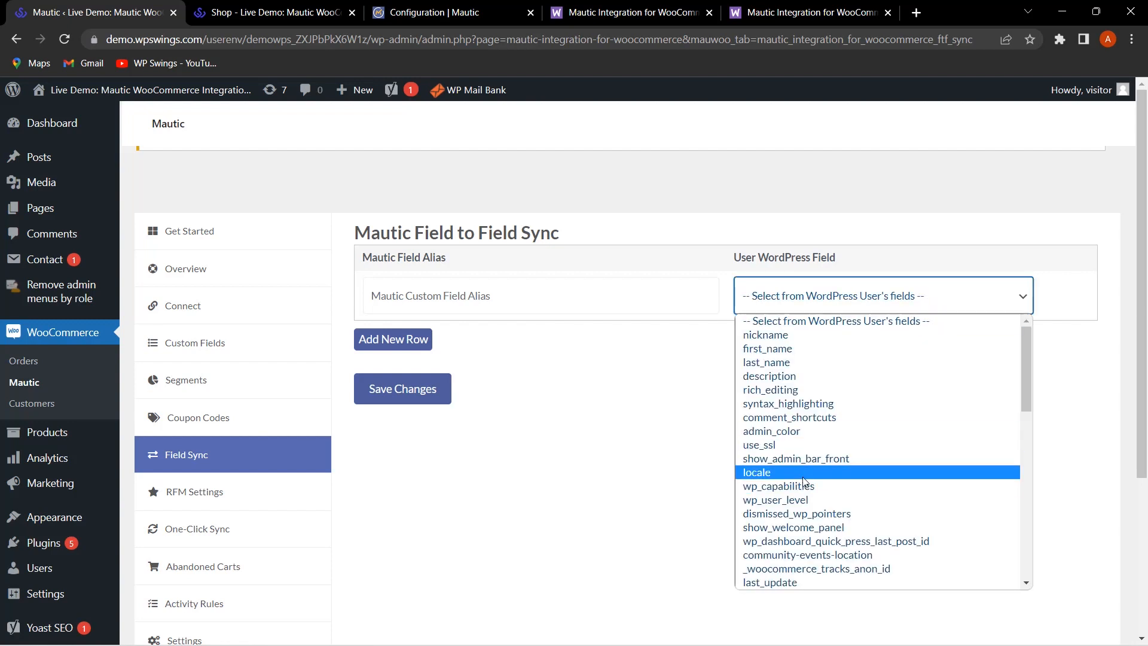
{"action": "left_click", "coordinate": [601, 421]}
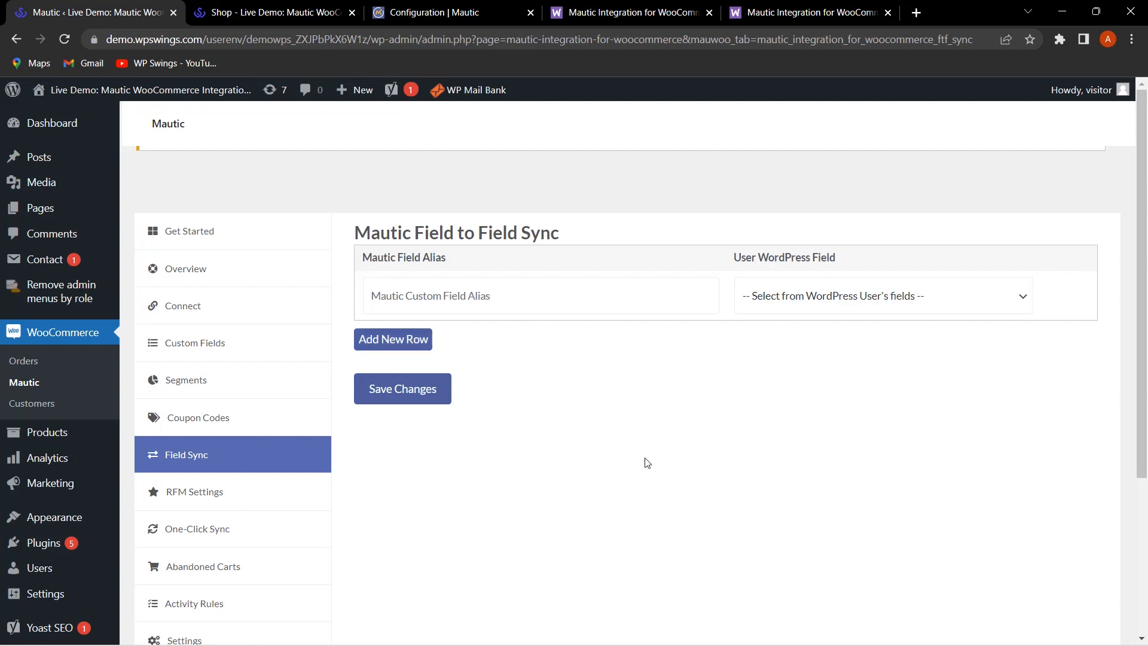
- Open the RFM Settings and examine the recency, frequency and monetary thresholds for each score
{"action": "scroll", "coordinate": [620, 464], "scroll_direction": "down", "scroll_amount": 3}
{"action": "left_click", "coordinate": [213, 341]}
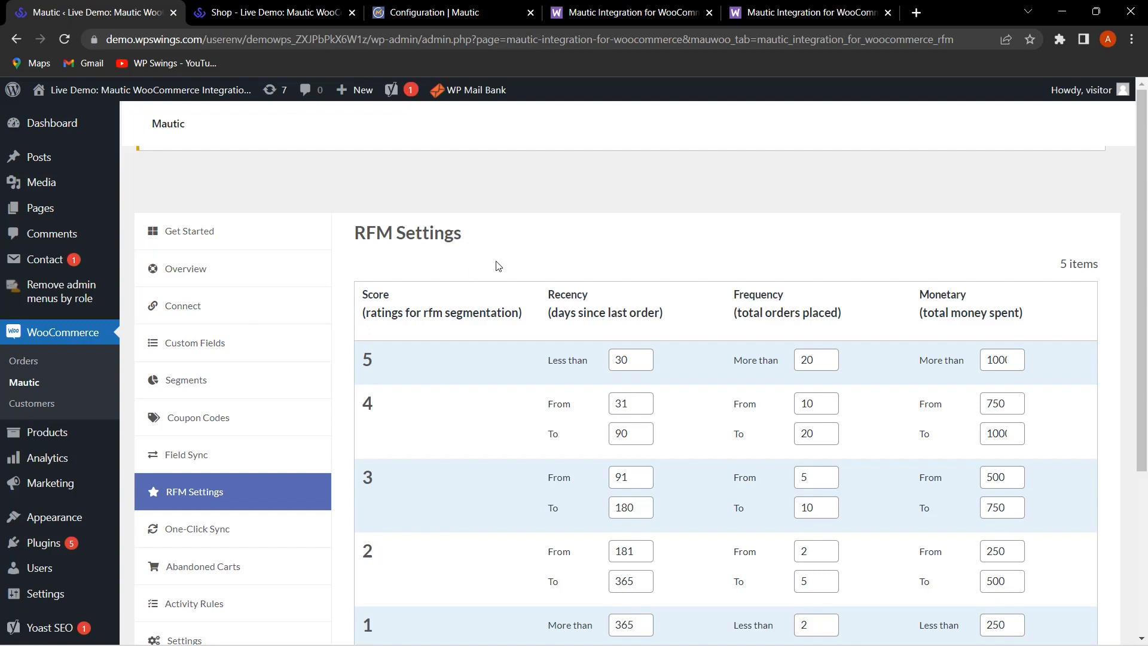
{"action": "scroll", "coordinate": [494, 264], "scroll_direction": "down", "scroll_amount": 3}
{"action": "scroll", "coordinate": [458, 335], "scroll_direction": "up", "scroll_amount": 4}
{"action": "scroll", "coordinate": [399, 337], "scroll_direction": "down", "scroll_amount": 2}
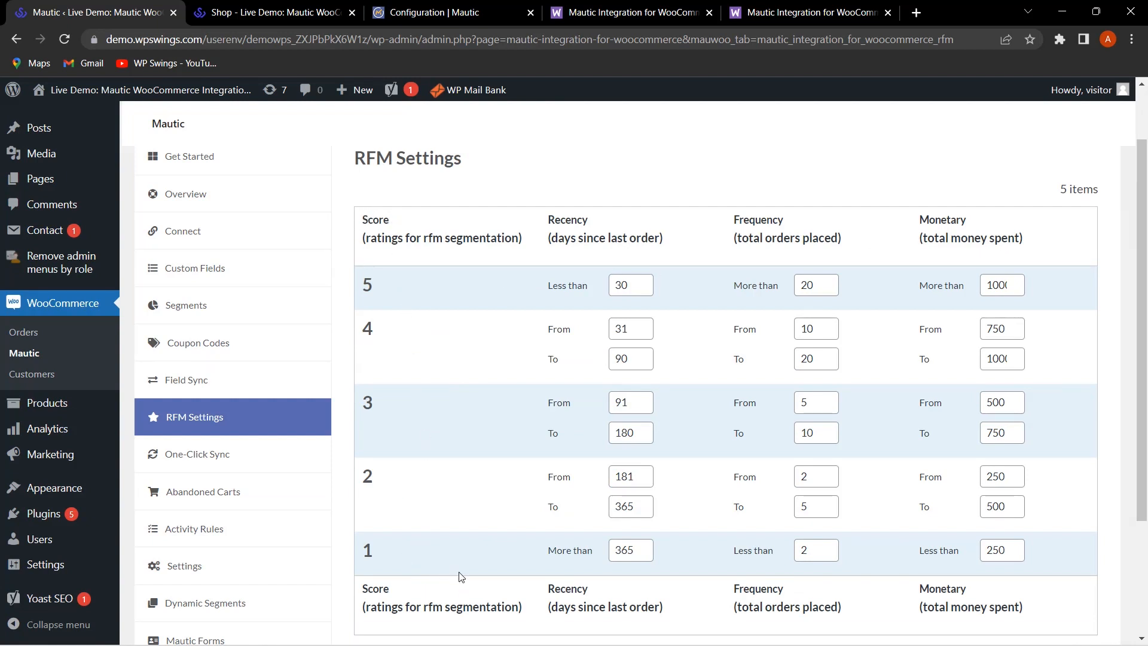
{"action": "scroll", "coordinate": [461, 576], "scroll_direction": "up", "scroll_amount": 2}
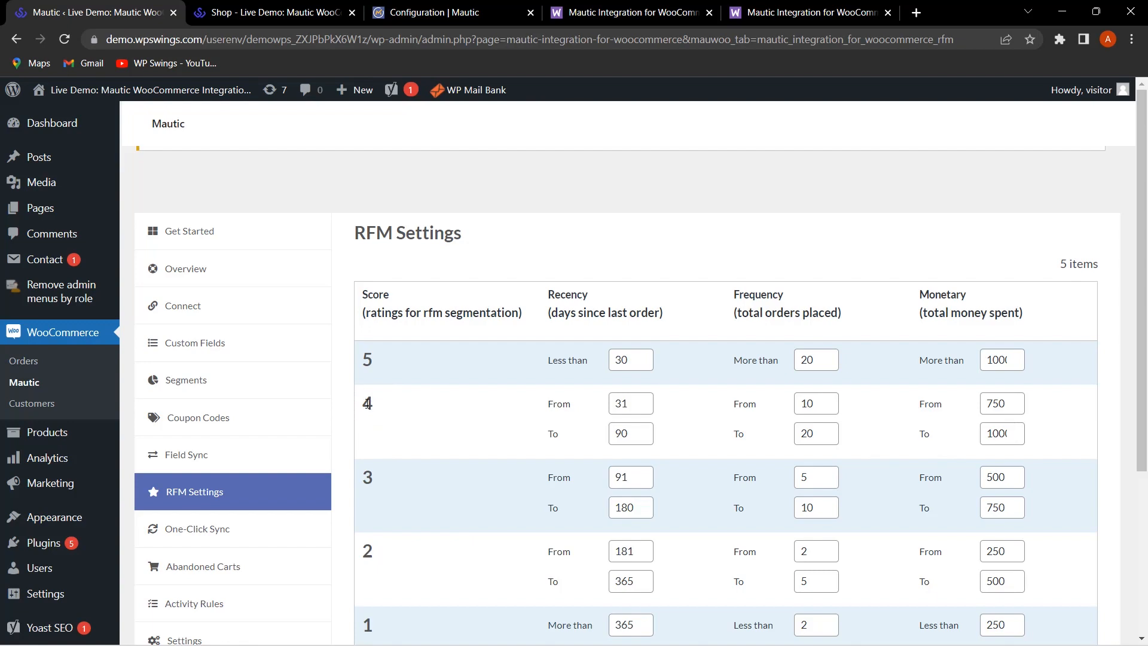
- Review the RFM segmentation thresholds from score 5 down to score 1
{"action": "scroll", "coordinate": [465, 429], "scroll_direction": "down", "scroll_amount": 3}
{"action": "scroll", "coordinate": [465, 429], "scroll_direction": "up", "scroll_amount": 3}
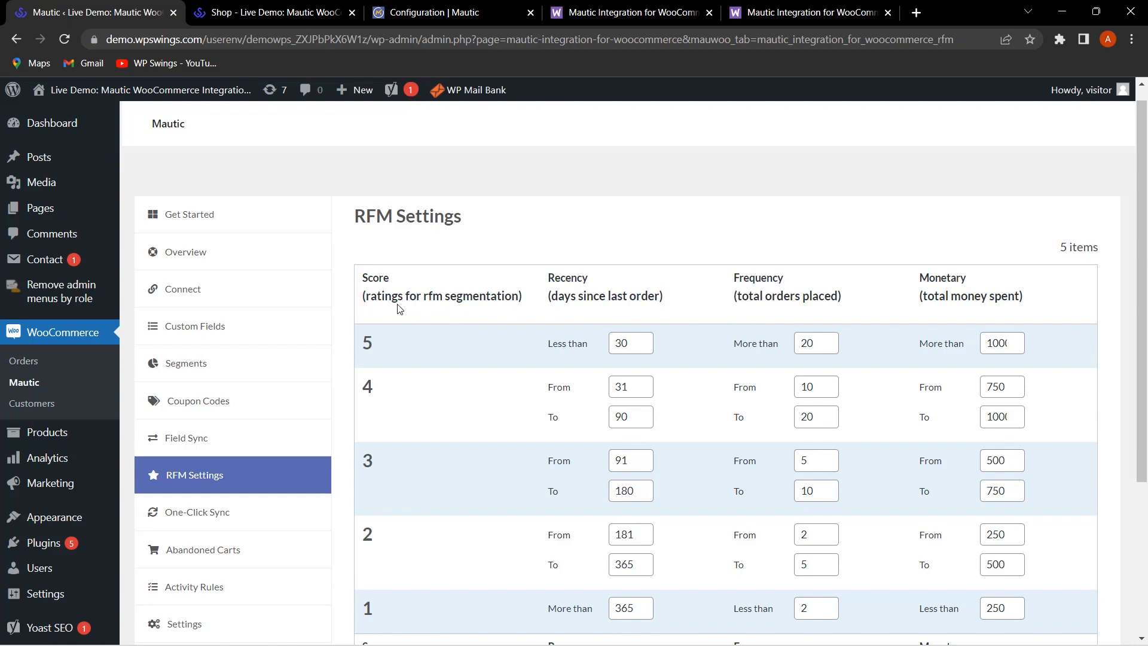
{"action": "scroll", "coordinate": [469, 351], "scroll_direction": "down", "scroll_amount": 3}
{"action": "scroll", "coordinate": [469, 351], "scroll_direction": "up", "scroll_amount": 3}
{"action": "scroll", "coordinate": [428, 347], "scroll_direction": "down", "scroll_amount": 3}
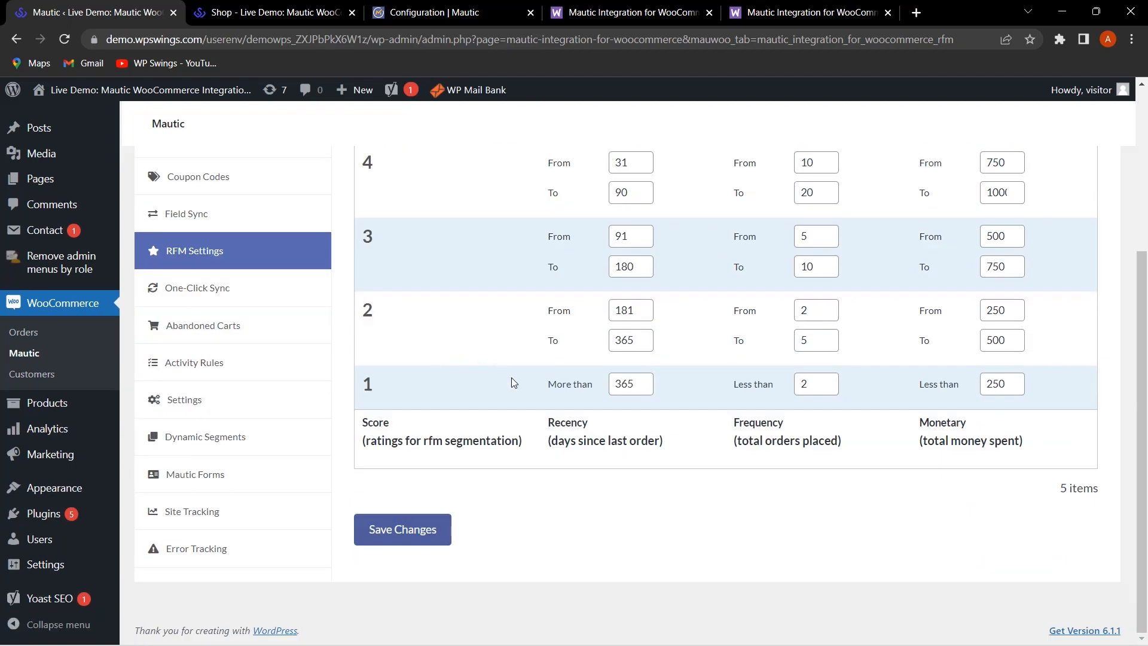
{"action": "scroll", "coordinate": [512, 378], "scroll_direction": "up", "scroll_amount": 2}
{"action": "scroll", "coordinate": [424, 367], "scroll_direction": "up", "scroll_amount": 2}
- Open the One-Click Sync settings and view the user roles and order statuses available for exporting old users and customers
{"action": "scroll", "coordinate": [479, 407], "scroll_direction": "down", "scroll_amount": 4}
{"action": "left_click", "coordinate": [231, 290]}
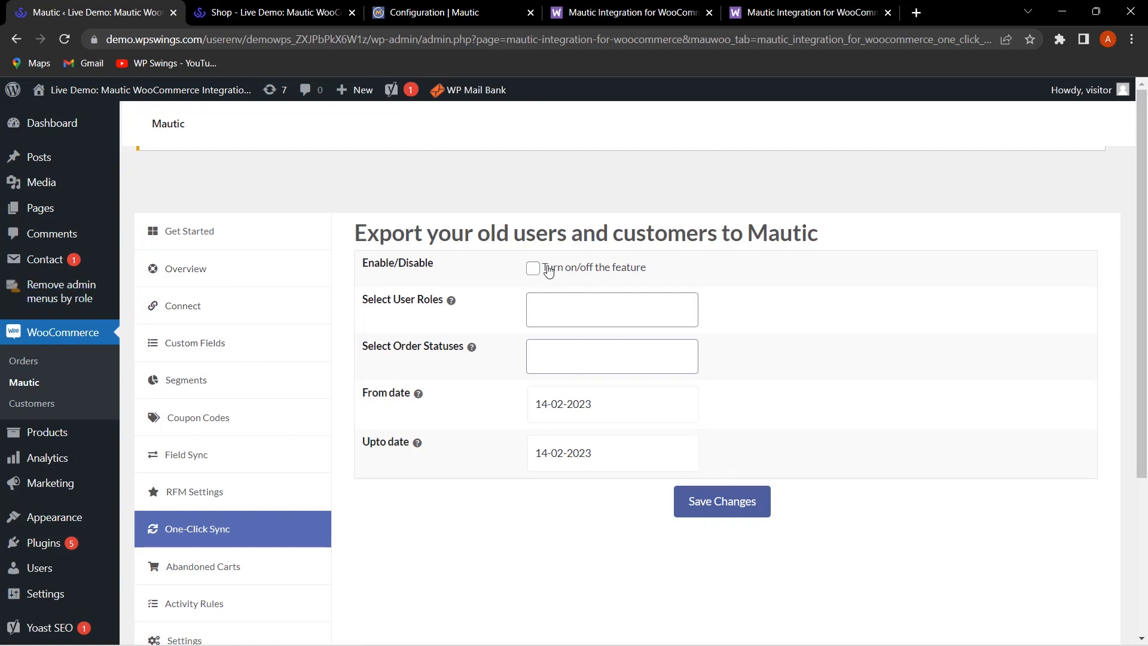
{"action": "left_click", "coordinate": [558, 313]}
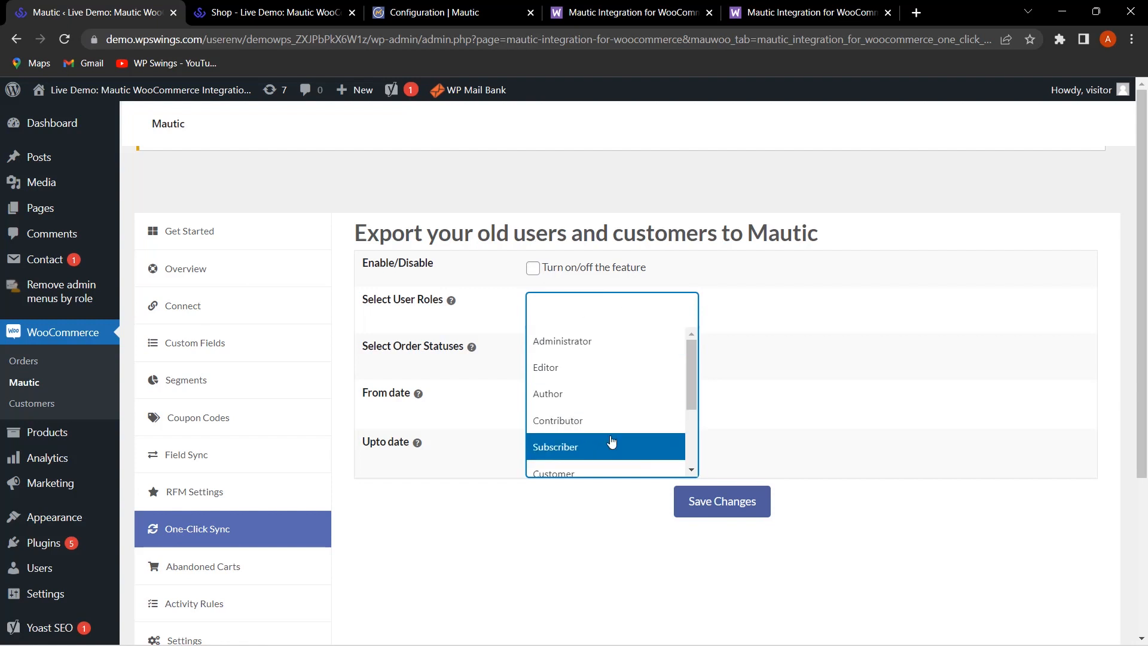
{"action": "scroll", "coordinate": [611, 441], "scroll_direction": "down", "scroll_amount": 2}
{"action": "left_click", "coordinate": [868, 323]}
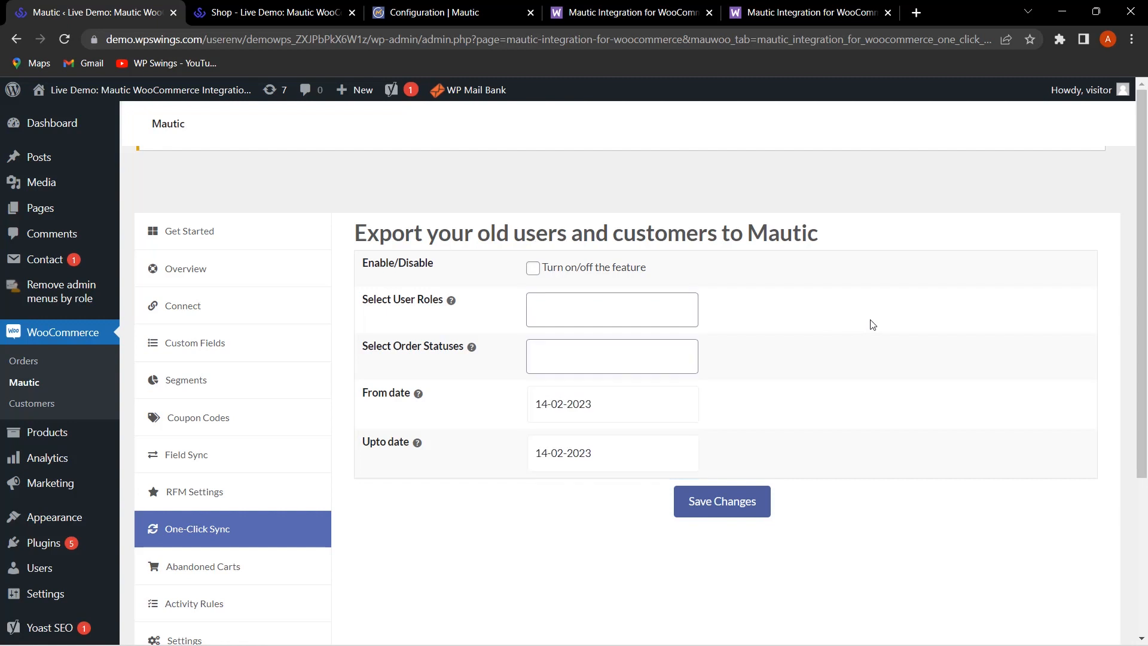
{"action": "left_click", "coordinate": [604, 358]}
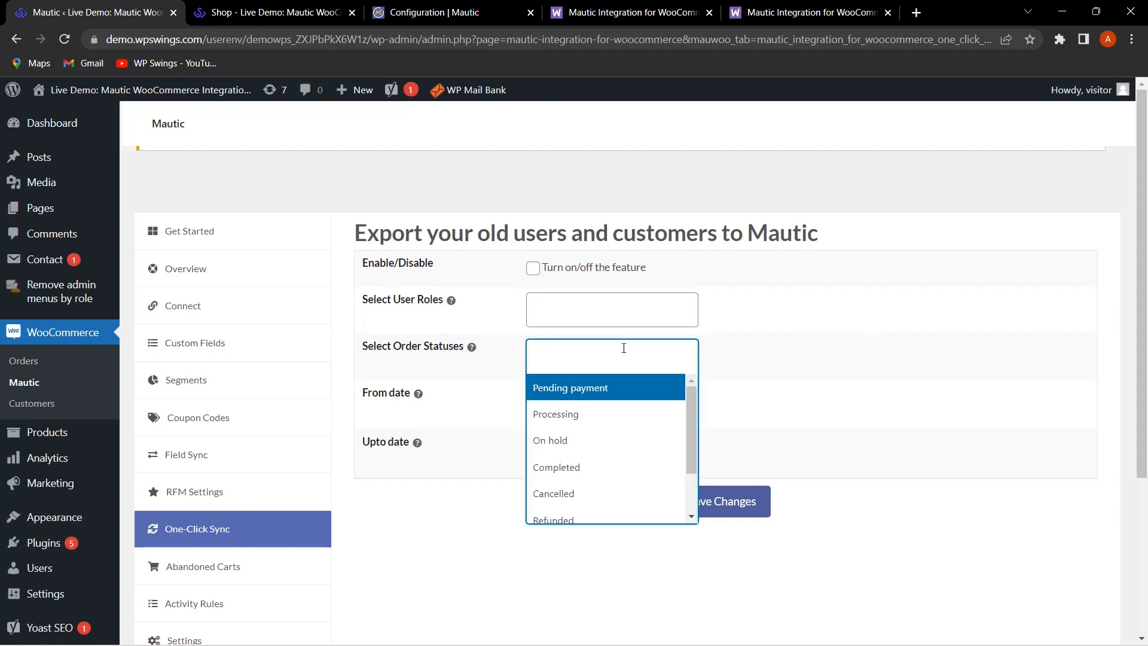
{"action": "left_click", "coordinate": [876, 334]}
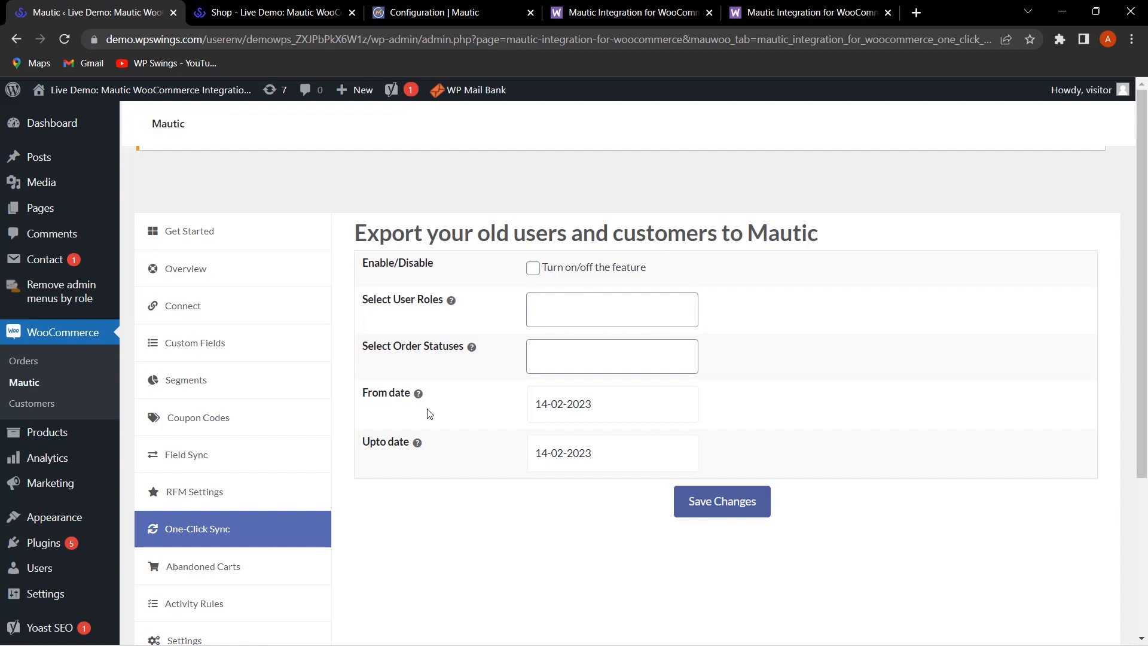
- Enable abandoned cart sync in the Abandoned Cart Settings and set the cart timer to 10 minutes
{"action": "scroll", "coordinate": [333, 466], "scroll_direction": "down", "scroll_amount": 2}
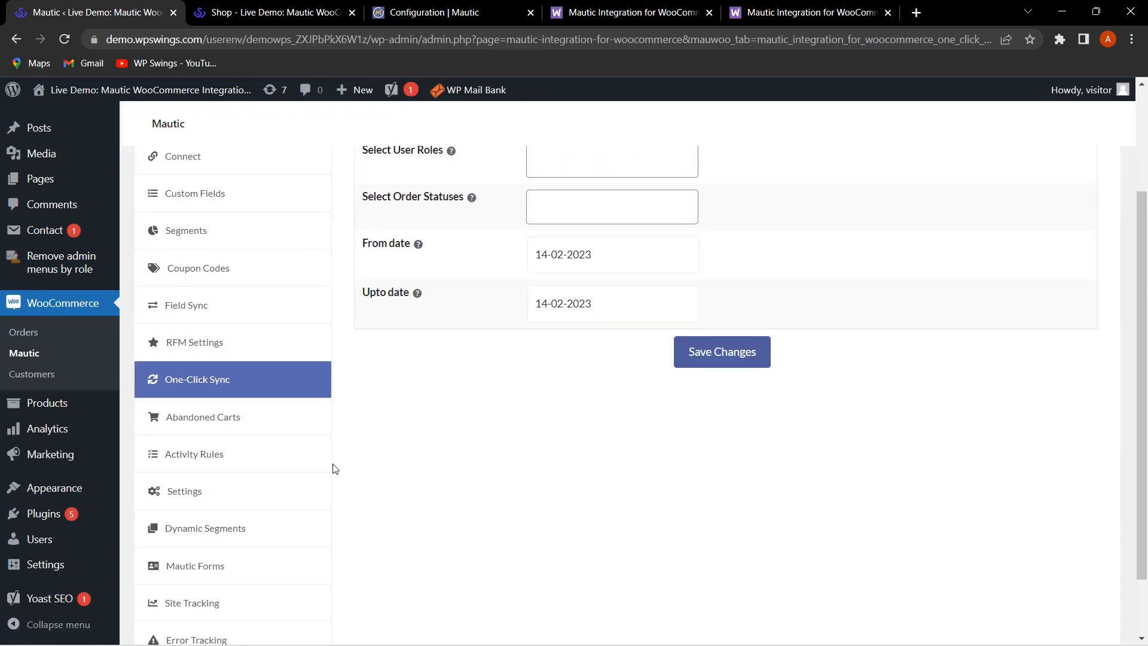
{"action": "left_click", "coordinate": [277, 418]}
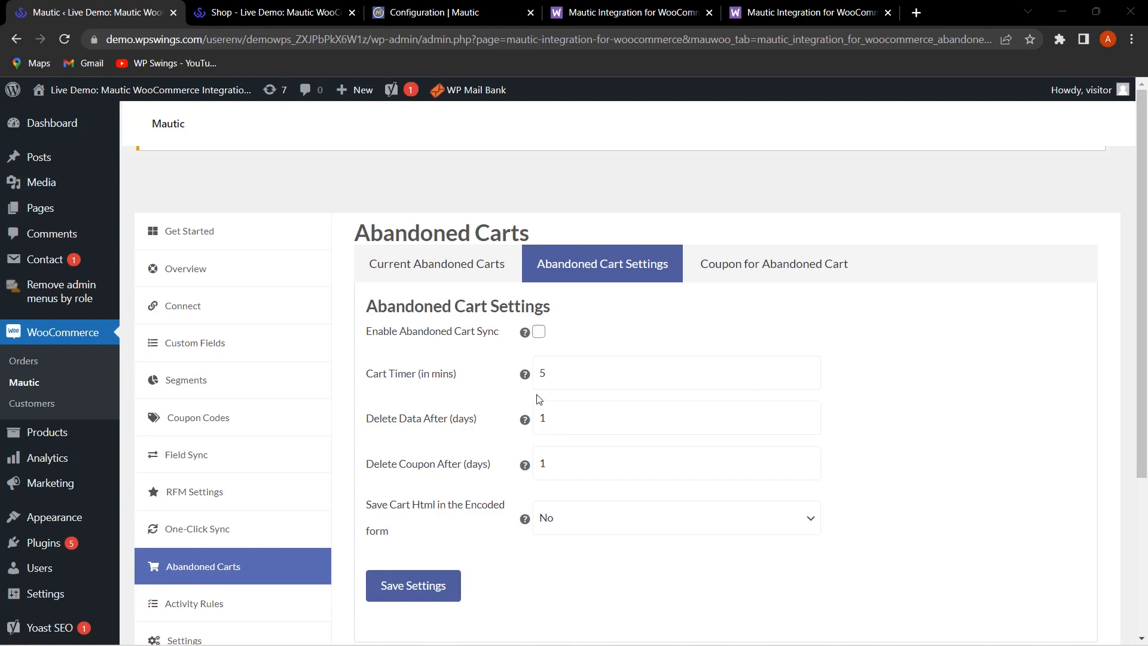
{"action": "left_click", "coordinate": [538, 333]}
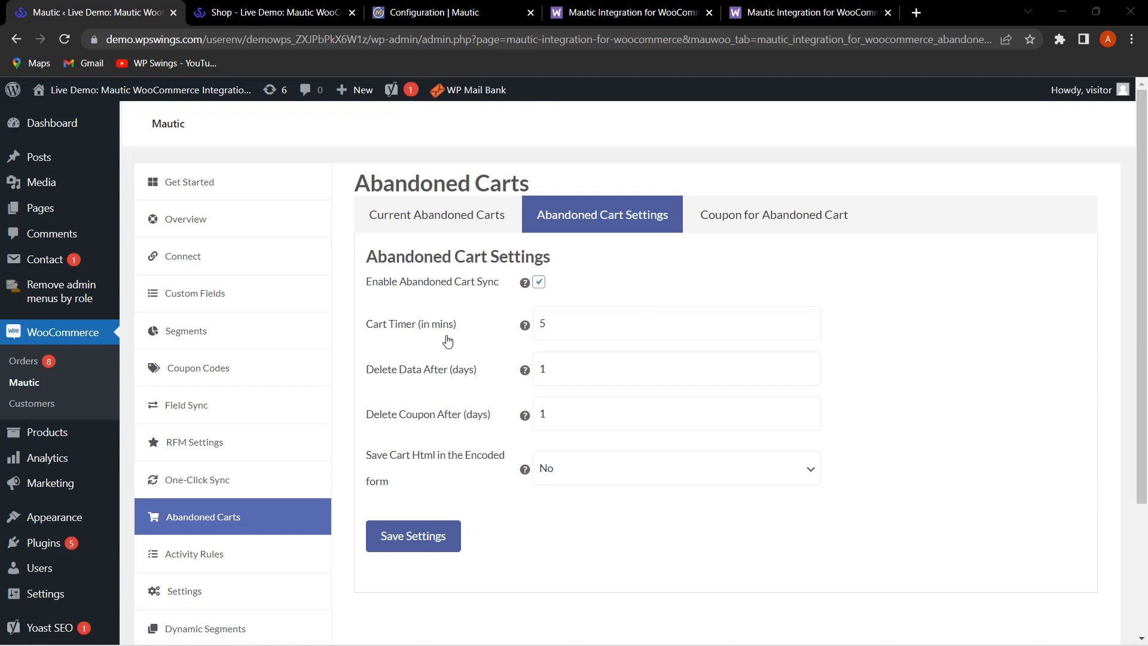
{"action": "left_click", "coordinate": [562, 325]}
{"action": "key", "text": "BackSpace"}
{"action": "type", "text": "10"}
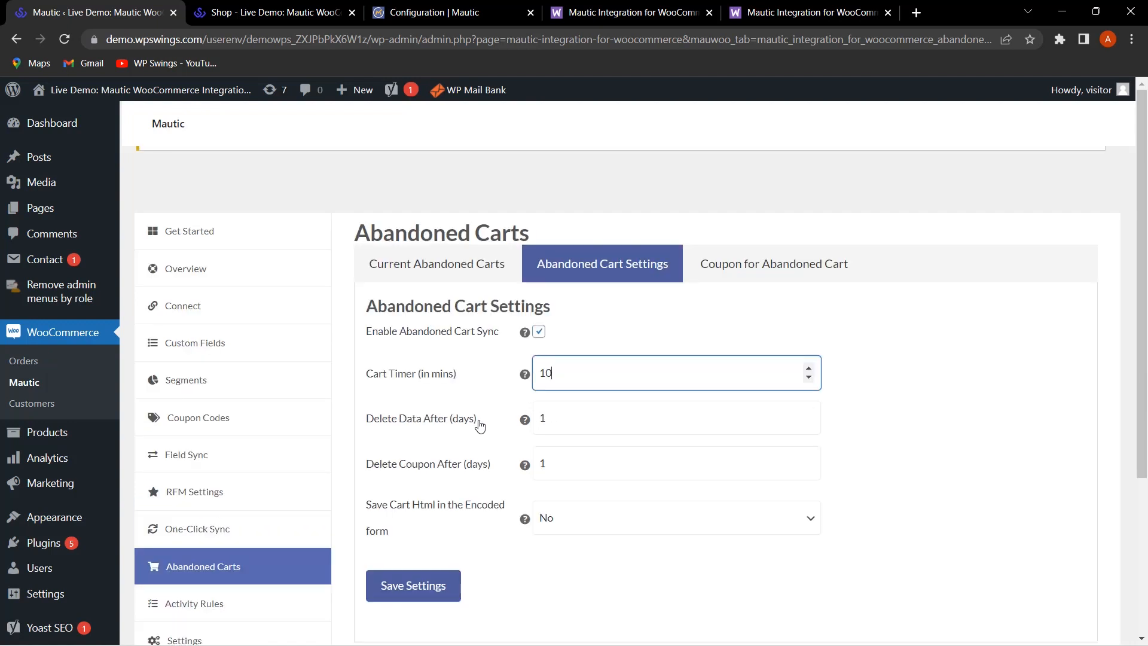
- Set abandoned cart coupons to be deleted after 10 days and leave saving cart HTML in encoded form at No
{"action": "left_click", "coordinate": [569, 417]}
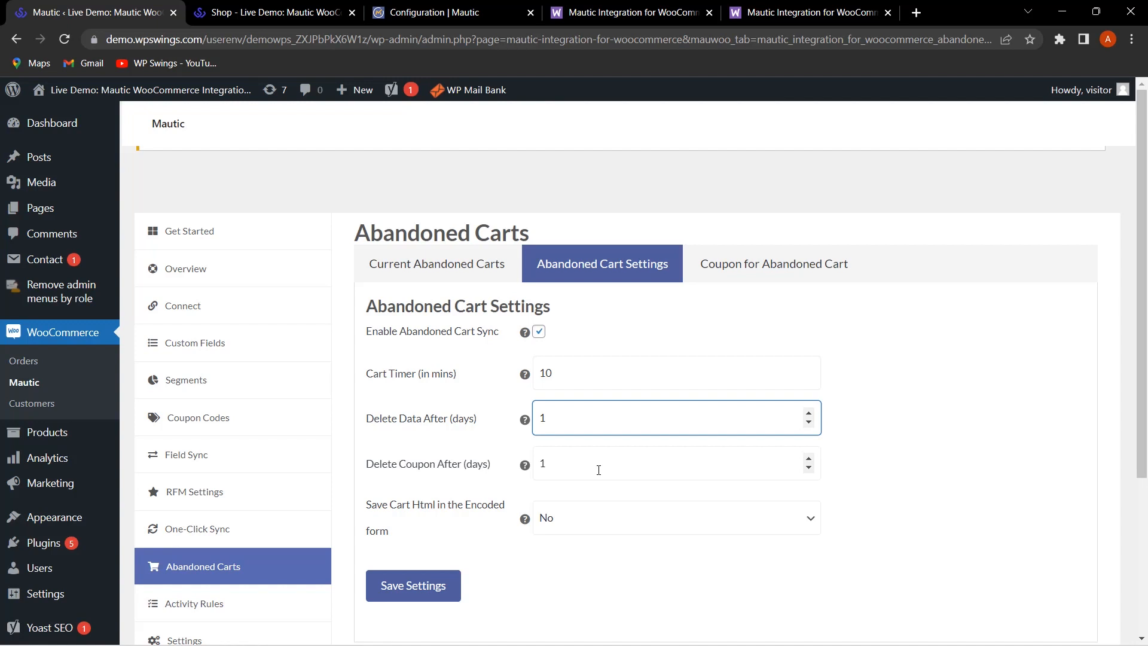
{"action": "left_click", "coordinate": [598, 470]}
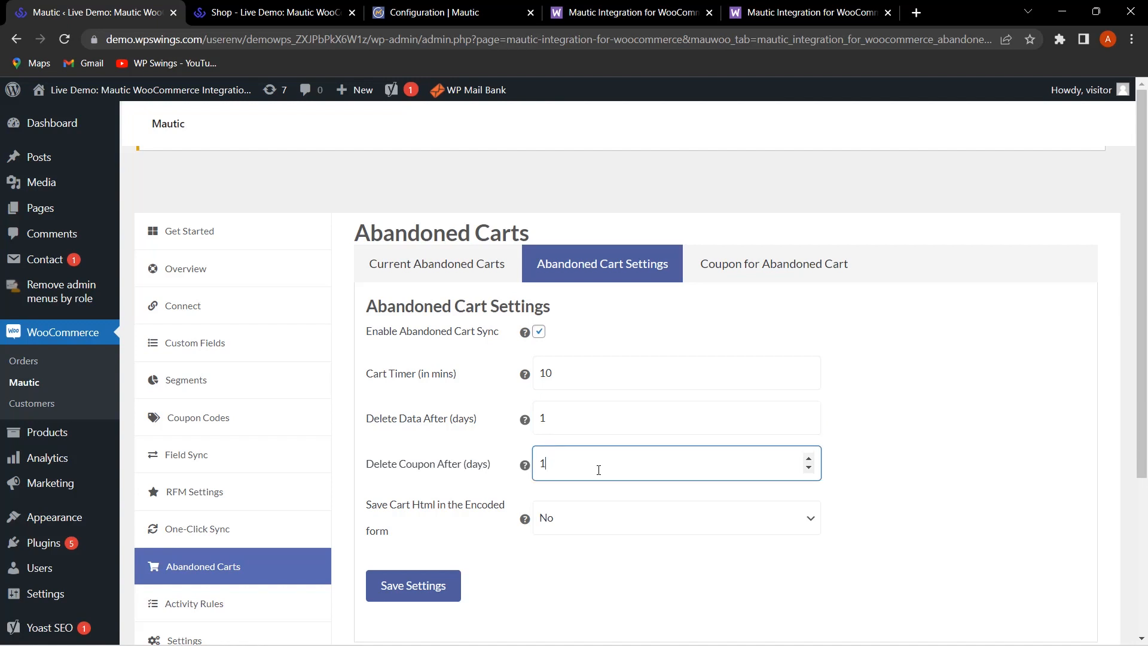
{"action": "type", "text": "0"}
{"action": "left_click", "coordinate": [632, 525]}
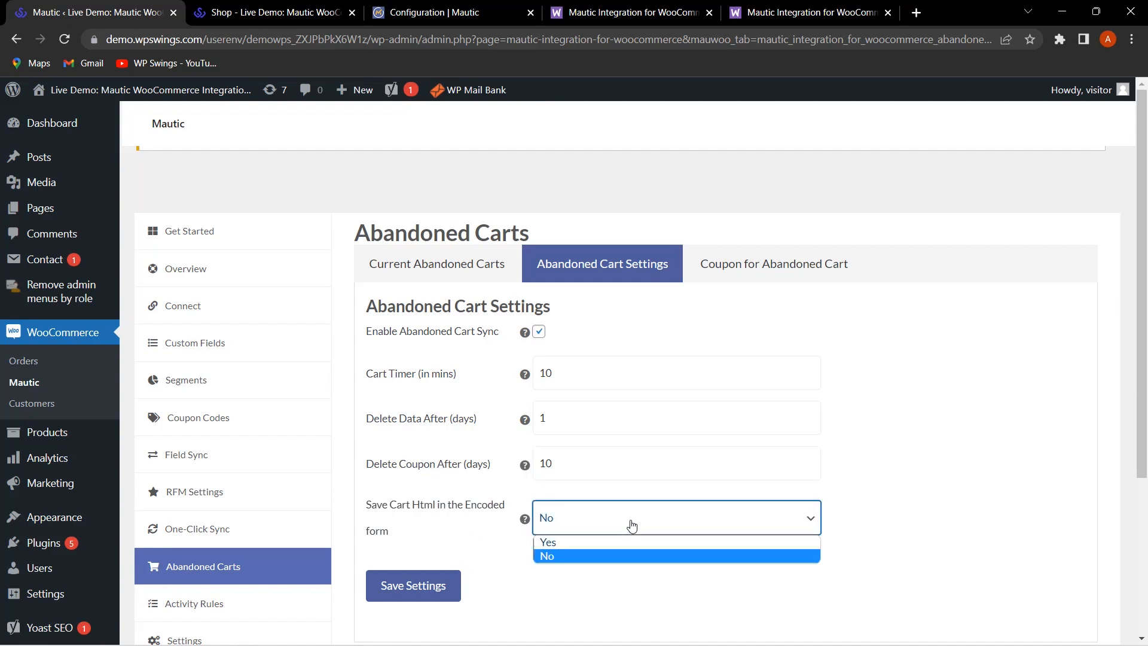
{"action": "left_click", "coordinate": [544, 604]}
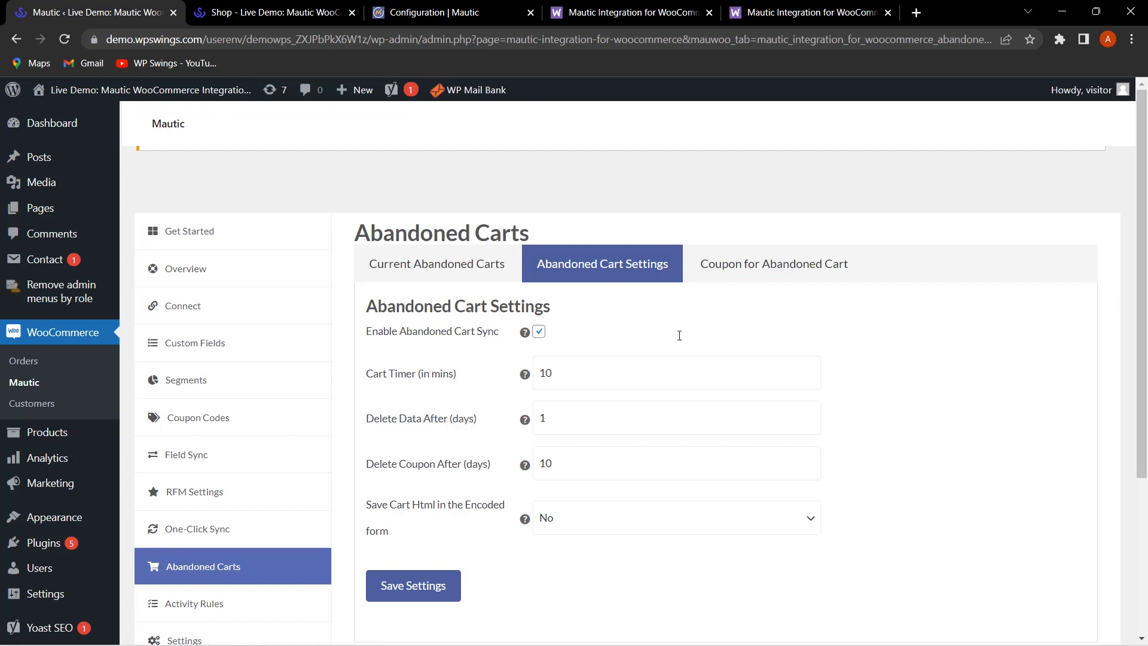
- Open the abandoned cart coupon settings and enable abandoned cart coupon generation
{"action": "left_click", "coordinate": [772, 269]}
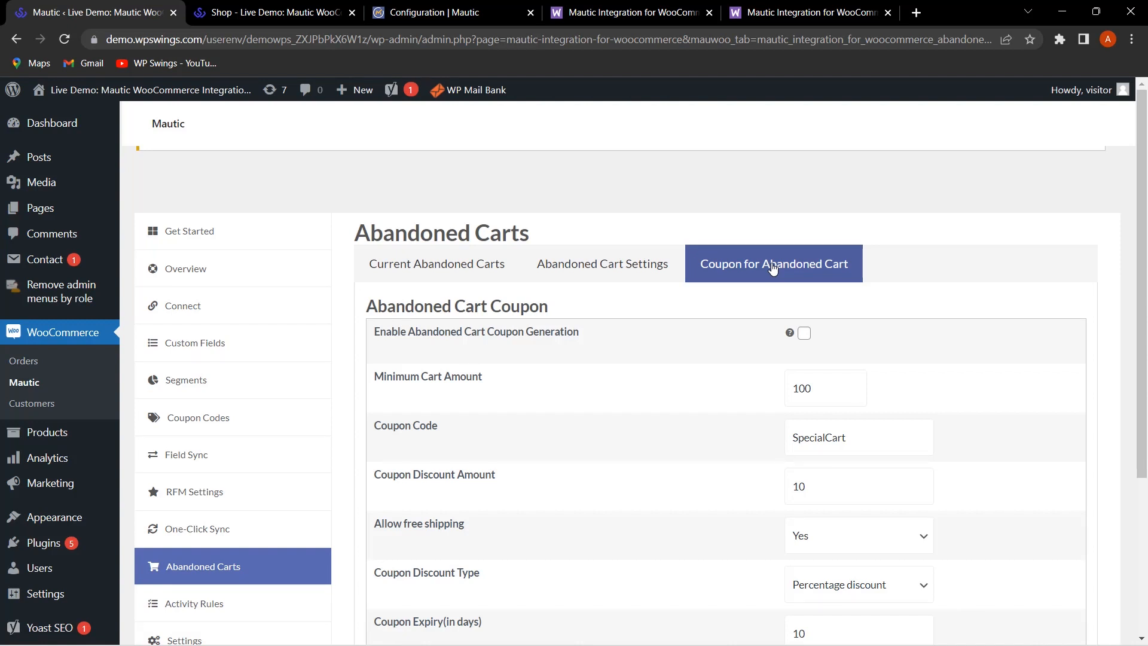
{"action": "left_click", "coordinate": [804, 333]}
{"action": "scroll", "coordinate": [703, 282], "scroll_direction": "down", "scroll_amount": 1}
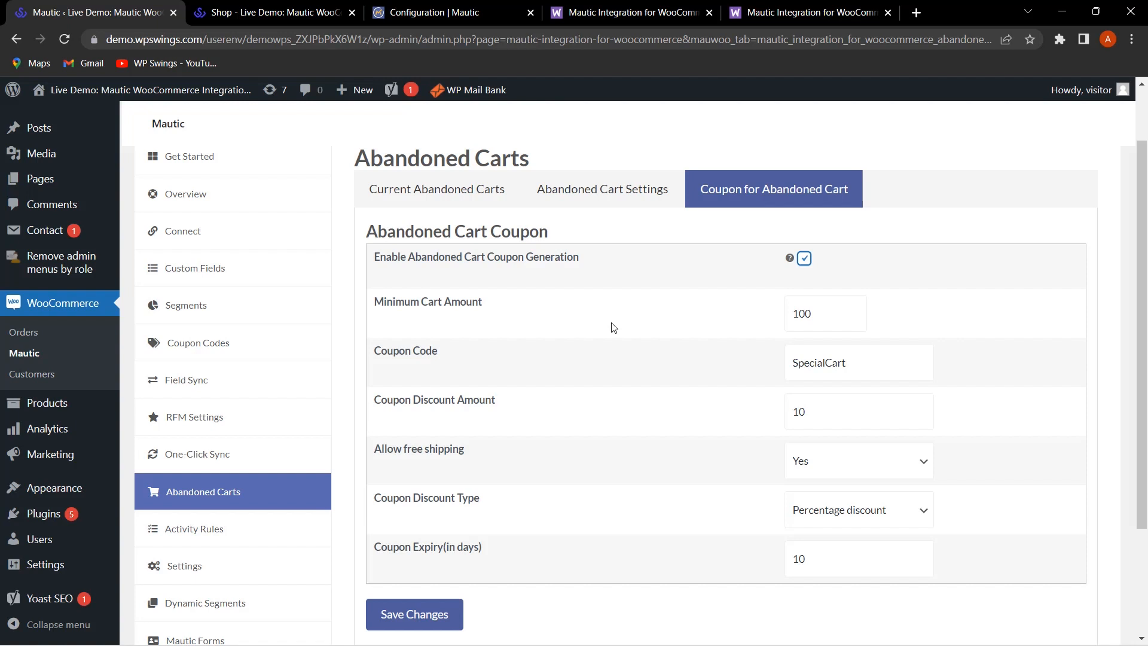
{"action": "left_click", "coordinate": [854, 362]}
{"action": "scroll", "coordinate": [589, 421], "scroll_direction": "down", "scroll_amount": 1}
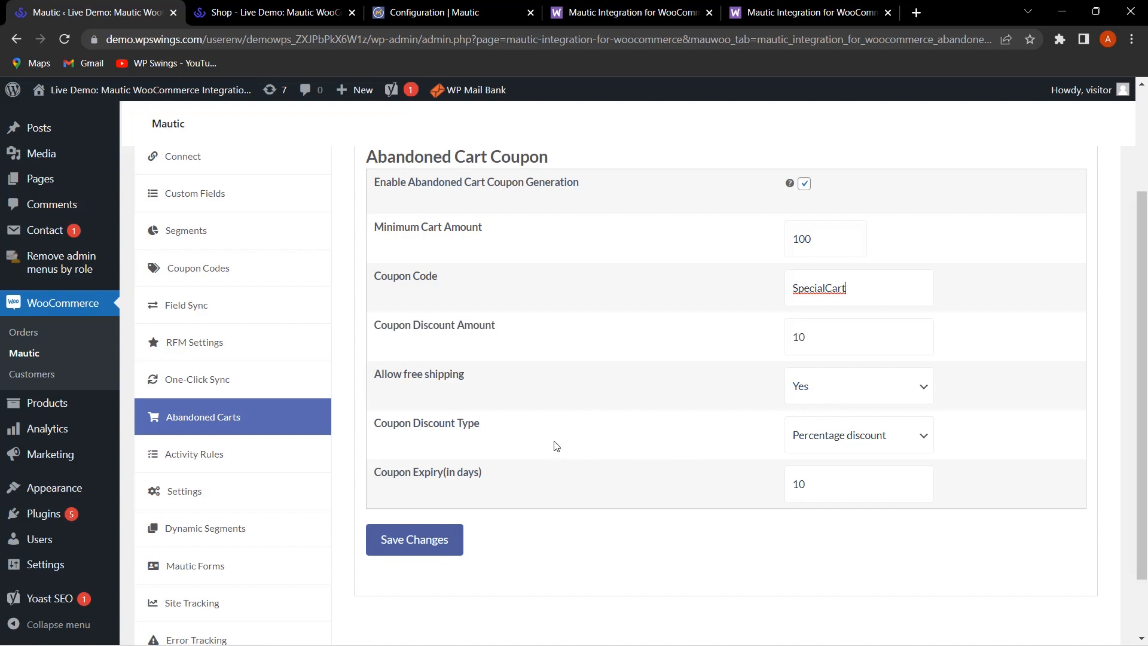
- Set the abandoned cart coupon's discount type to Fixed product discount
{"action": "left_click", "coordinate": [909, 446]}
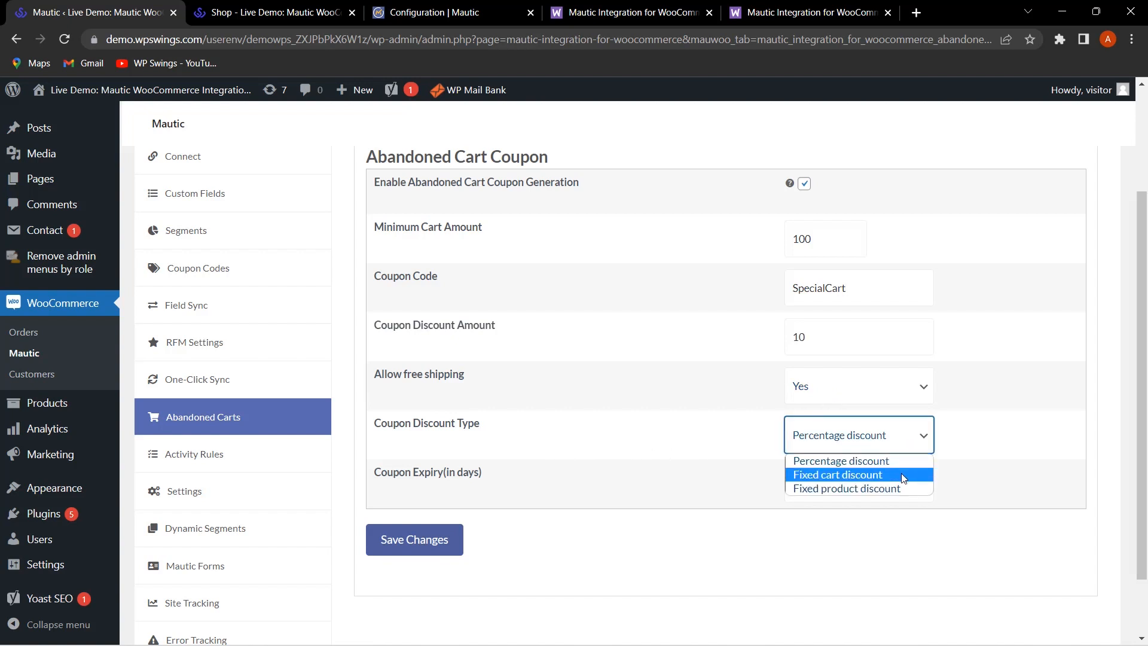
{"action": "left_click", "coordinate": [835, 475]}
{"action": "left_click", "coordinate": [902, 448]}
{"action": "left_click", "coordinate": [900, 489]}
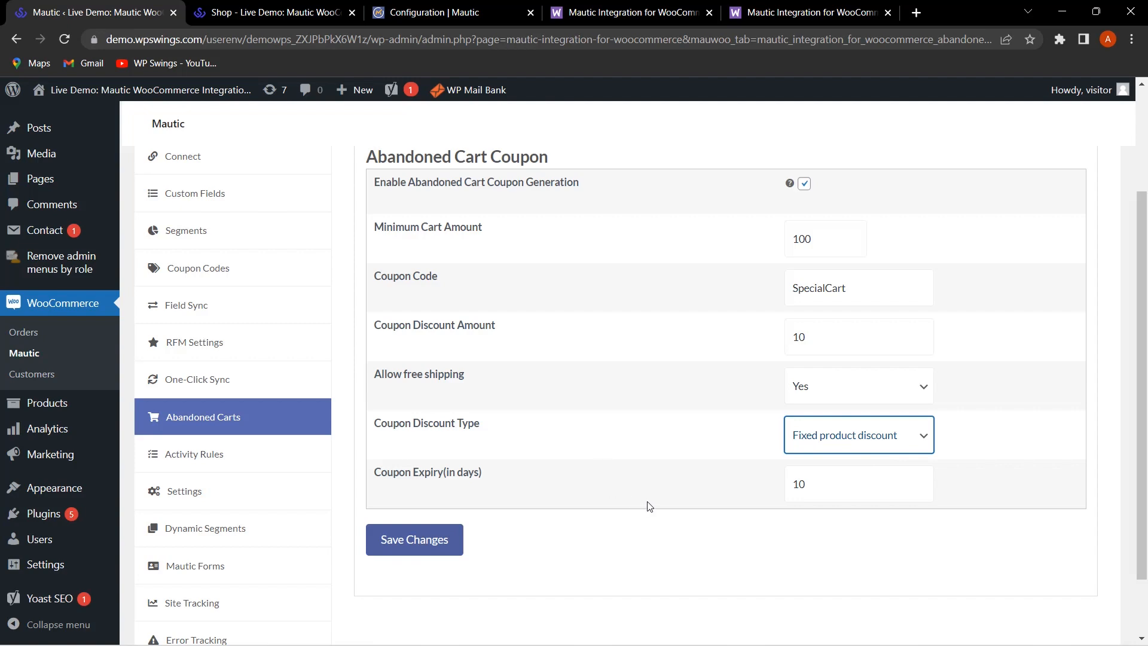
- Review the abandoned cart coupon settings and open the list of current abandoned carts
{"action": "scroll", "coordinate": [645, 507], "scroll_direction": "up", "scroll_amount": 1}
{"action": "scroll", "coordinate": [657, 514], "scroll_direction": "up", "scroll_amount": 1}
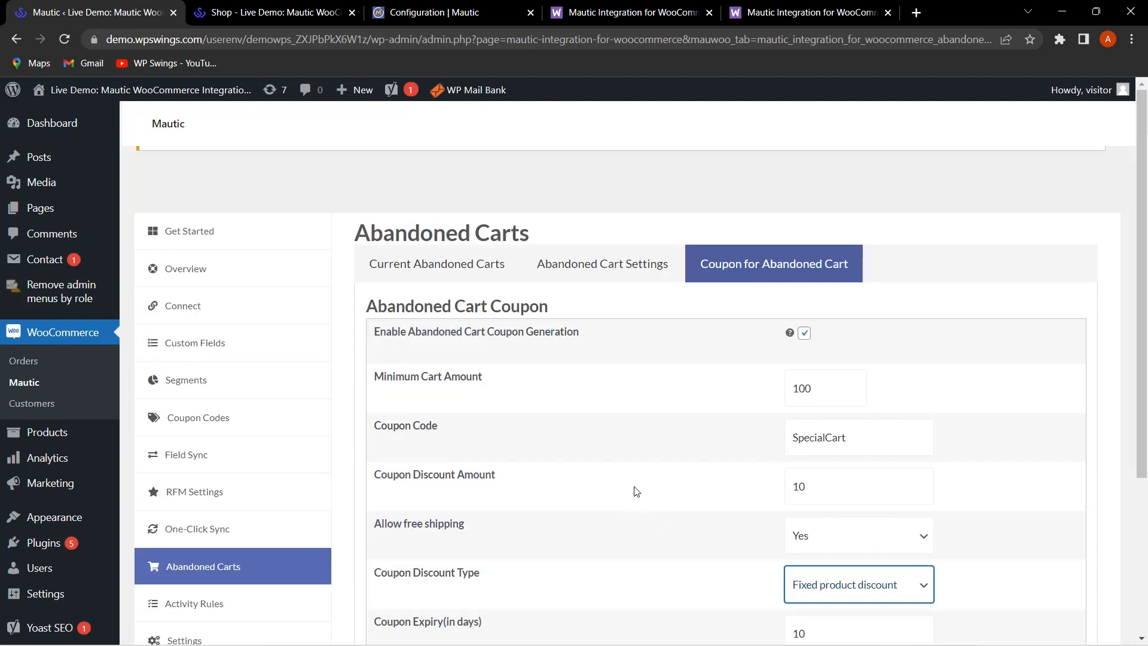
{"action": "scroll", "coordinate": [634, 502], "scroll_direction": "down", "scroll_amount": 3}
{"action": "scroll", "coordinate": [718, 508], "scroll_direction": "up", "scroll_amount": 3}
{"action": "left_click", "coordinate": [469, 272]}
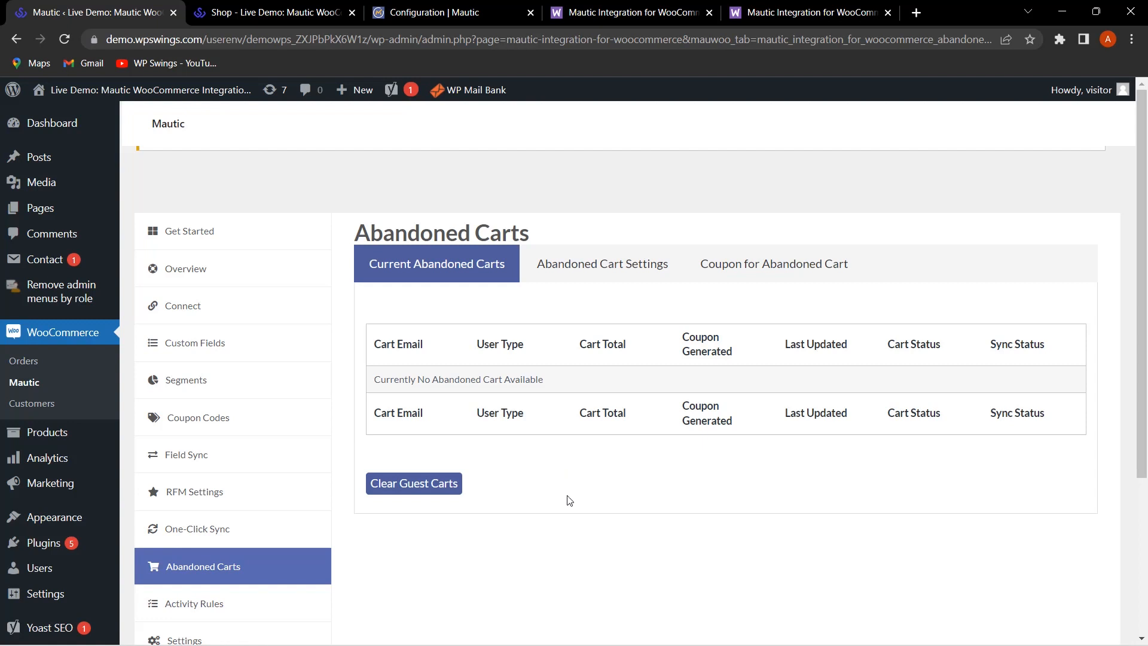
- Open the Activity Rules and examine the user activity and order activity tag assignment sections
{"action": "scroll", "coordinate": [583, 482], "scroll_direction": "down", "scroll_amount": 1}
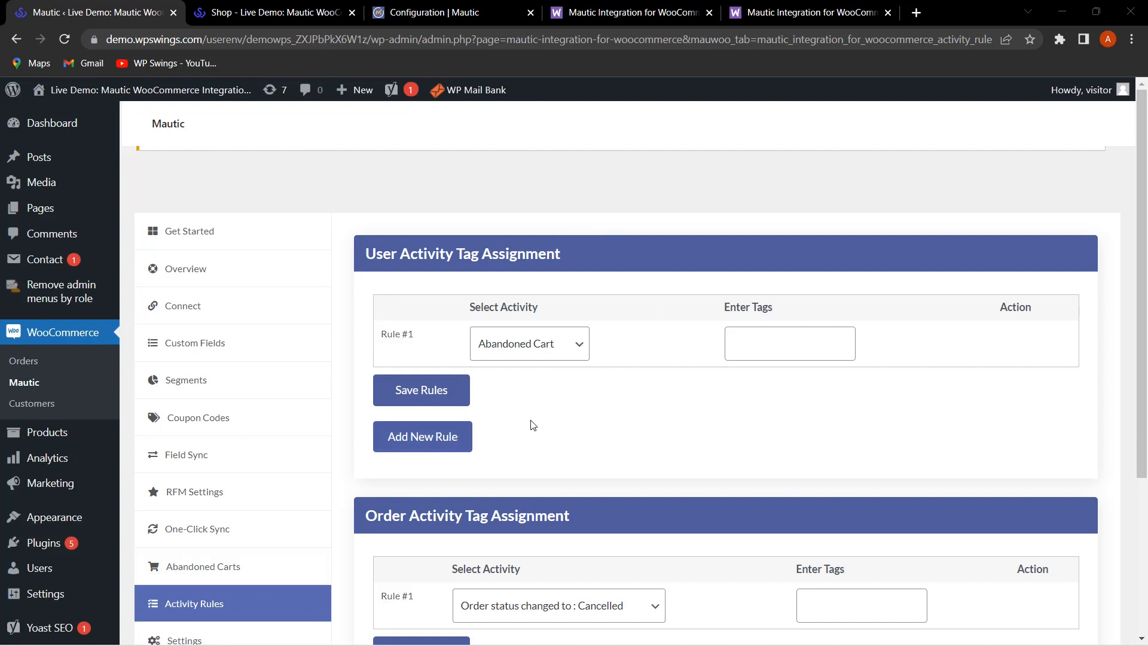
{"action": "scroll", "coordinate": [593, 368], "scroll_direction": "down", "scroll_amount": 3}
{"action": "scroll", "coordinate": [590, 367], "scroll_direction": "up", "scroll_amount": 3}
{"action": "scroll", "coordinate": [649, 366], "scroll_direction": "down", "scroll_amount": 5}
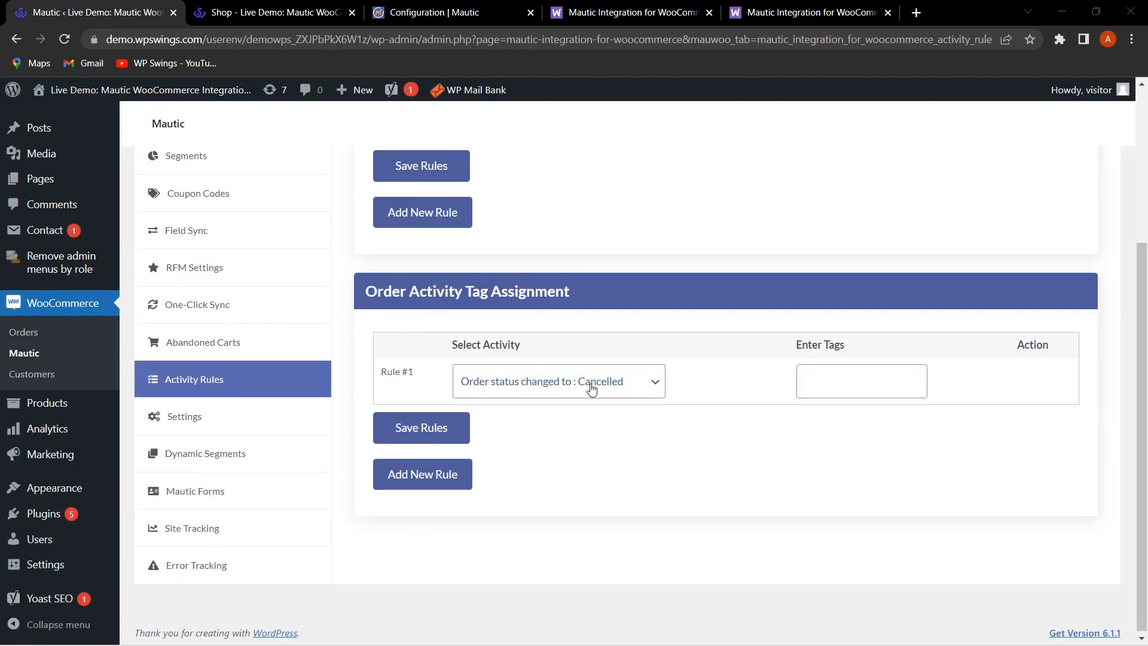
{"action": "scroll", "coordinate": [661, 314], "scroll_direction": "up", "scroll_amount": 5}
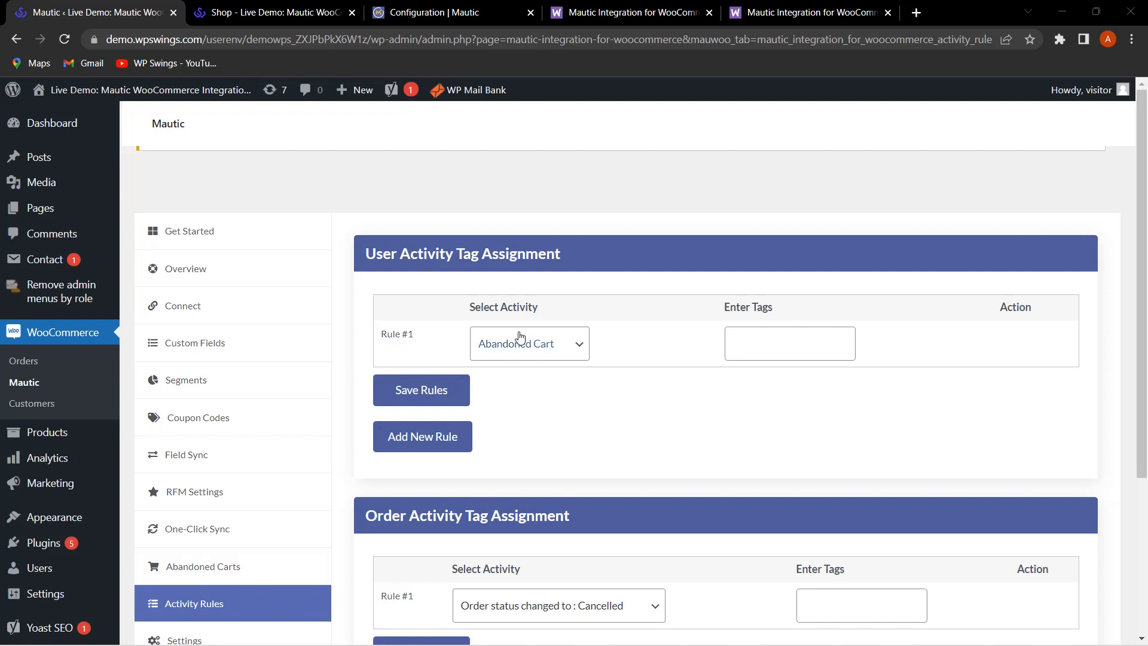
- View the activities available for the user activity tag rule and the status changes available for the order activity tag rule
{"action": "left_click", "coordinate": [574, 348]}
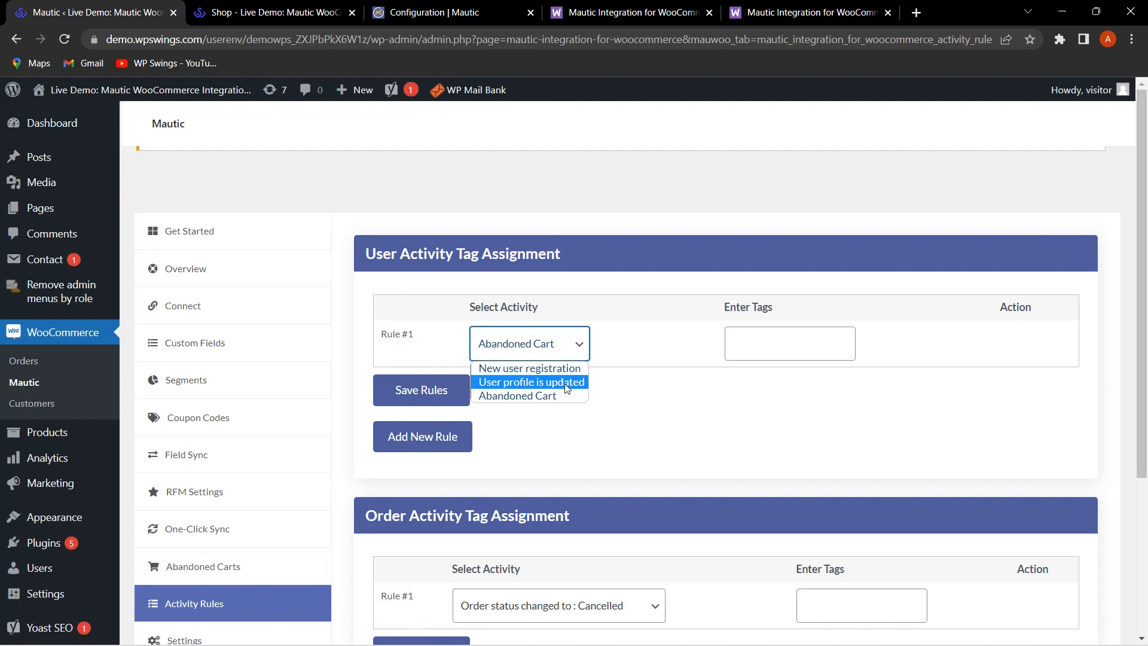
{"action": "left_click", "coordinate": [557, 397]}
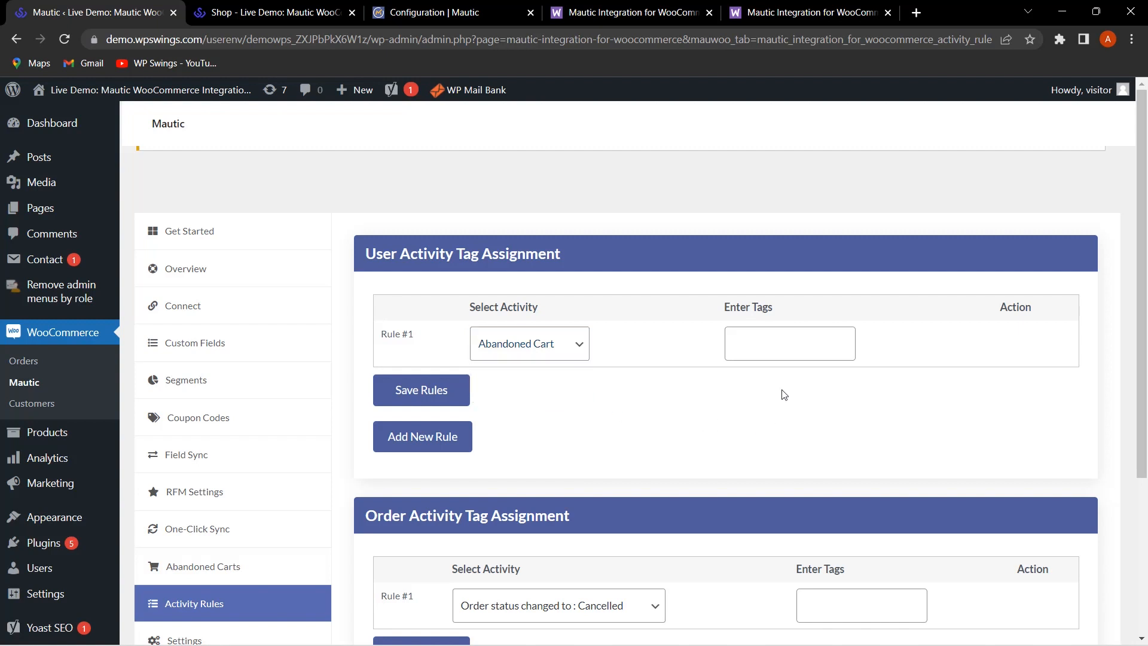
{"action": "left_click", "coordinate": [777, 352]}
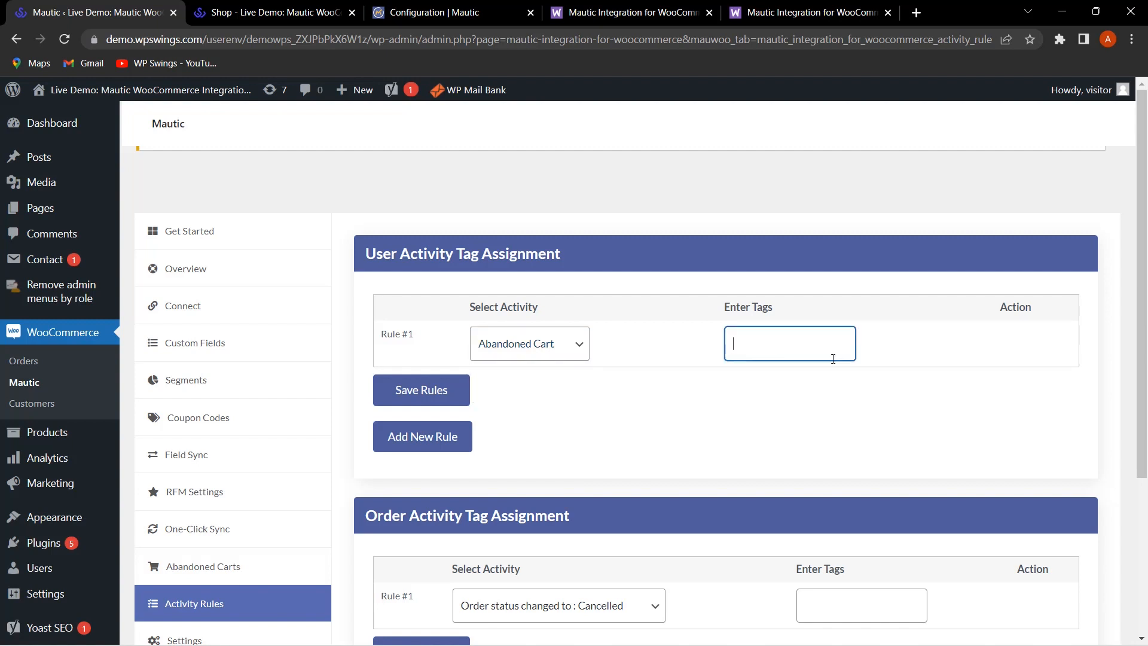
{"action": "scroll", "coordinate": [412, 387], "scroll_direction": "down", "scroll_amount": 2}
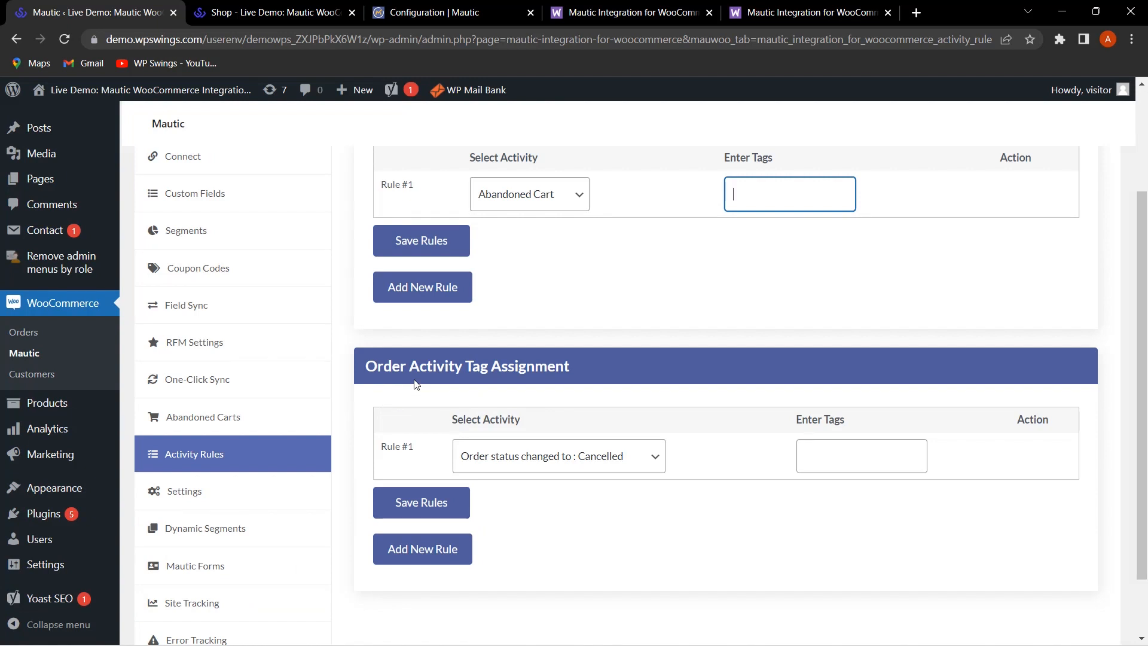
{"action": "left_click", "coordinate": [656, 456]}
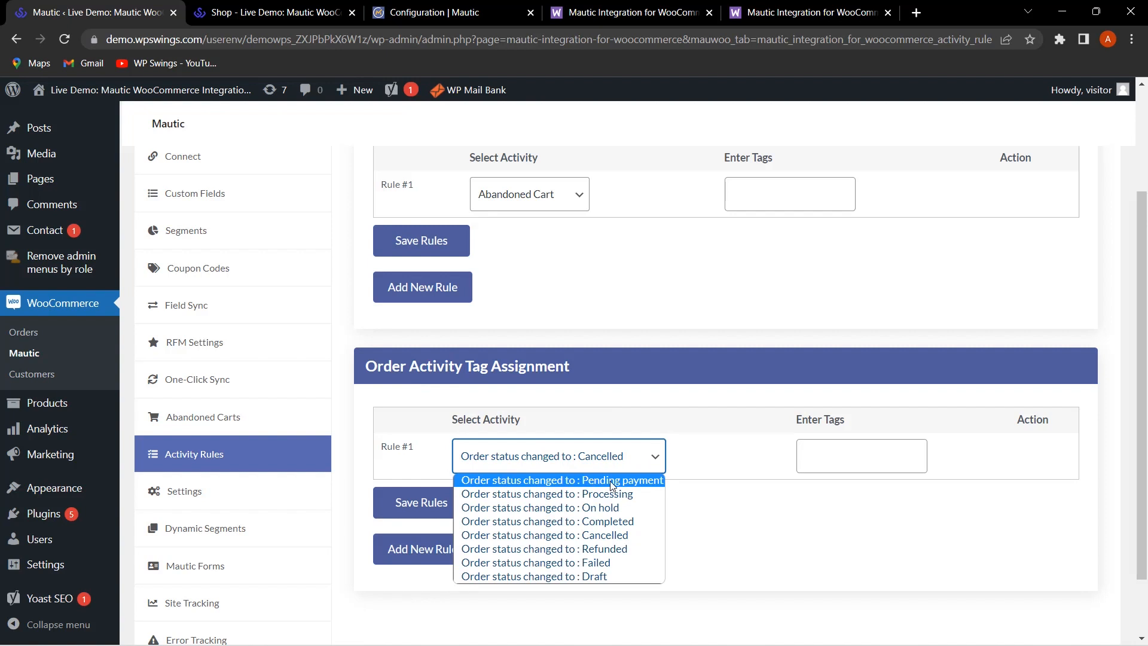
{"action": "left_click", "coordinate": [758, 541]}
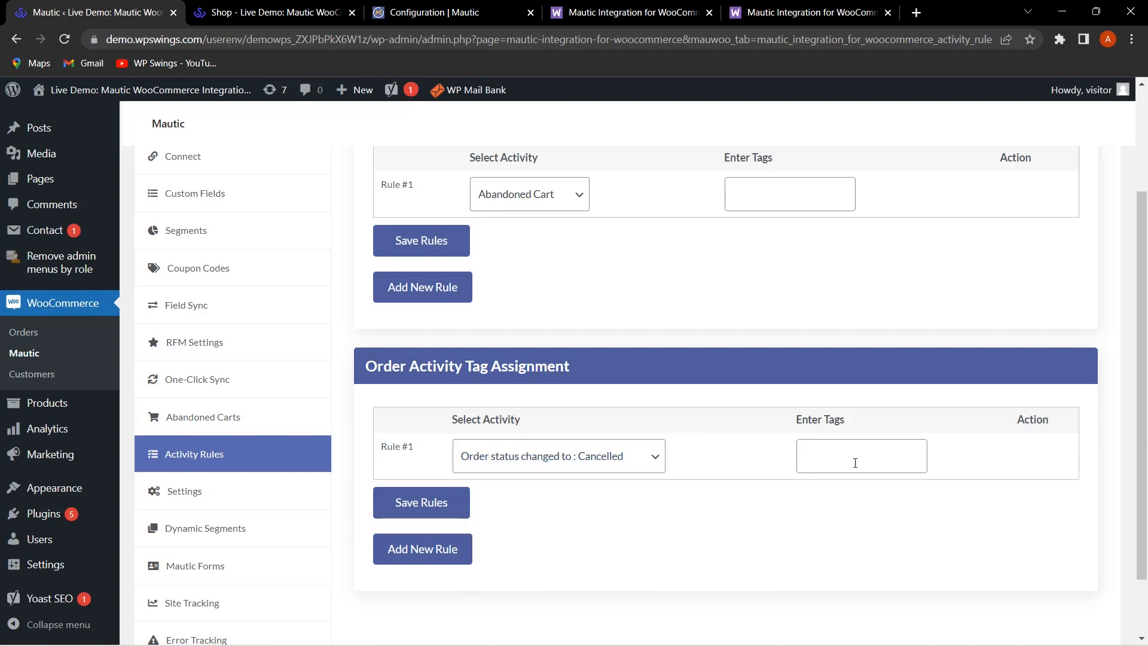
- Review both tag assignment sections again, including their options for saving rules and adding new ones
{"action": "scroll", "coordinate": [697, 491], "scroll_direction": "up", "scroll_amount": 3}
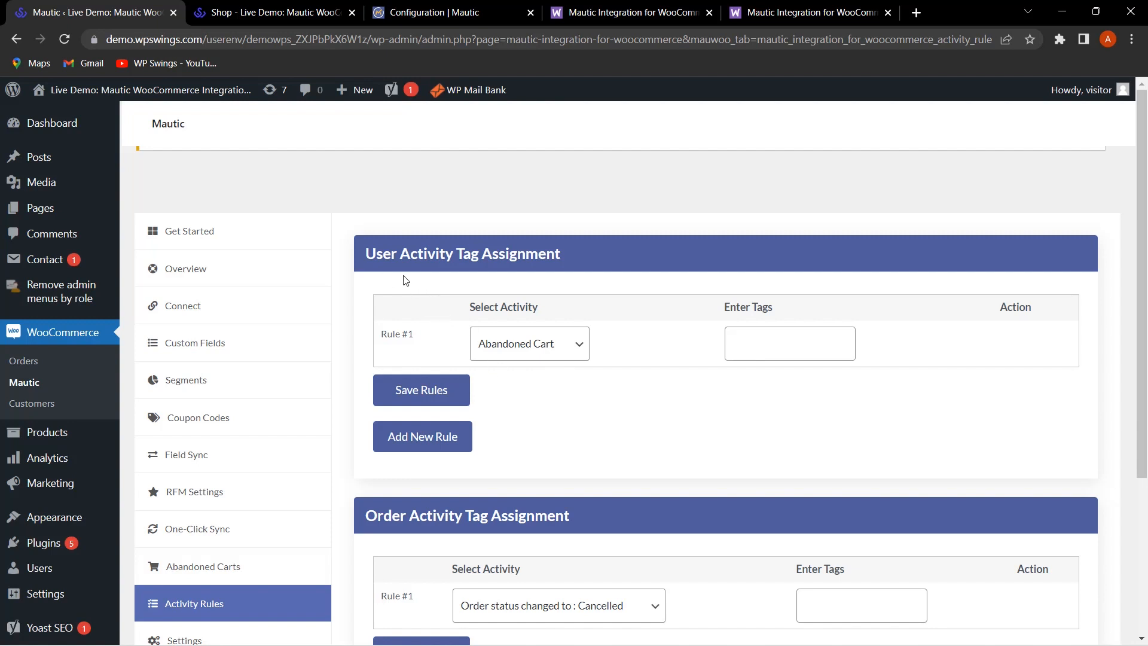
{"action": "scroll", "coordinate": [704, 325], "scroll_direction": "down", "scroll_amount": 3}
{"action": "scroll", "coordinate": [648, 428], "scroll_direction": "up", "scroll_amount": 3}
{"action": "scroll", "coordinate": [583, 473], "scroll_direction": "down", "scroll_amount": 4}
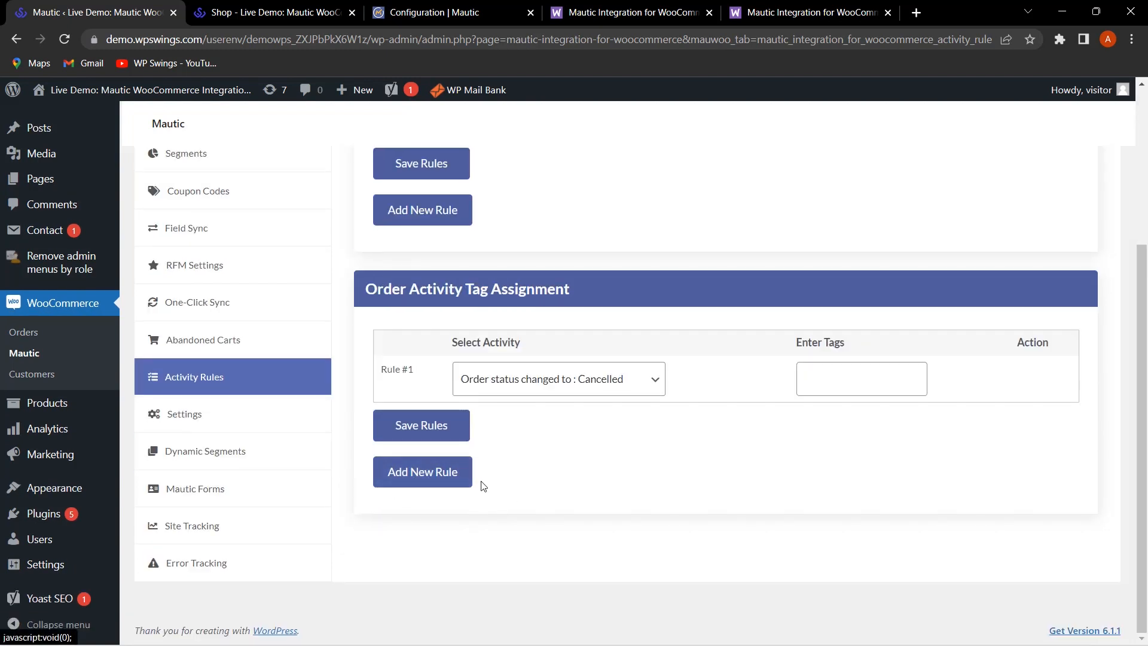
{"action": "scroll", "coordinate": [629, 476], "scroll_direction": "up", "scroll_amount": 4}
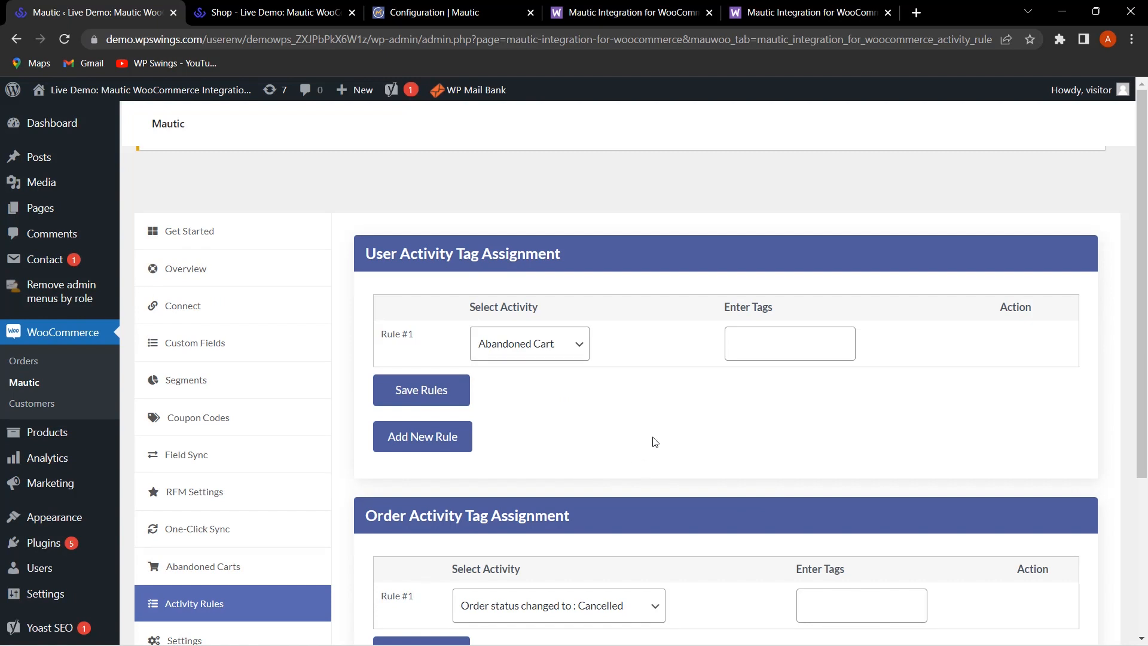
{"action": "scroll", "coordinate": [656, 442], "scroll_direction": "down", "scroll_amount": 3}
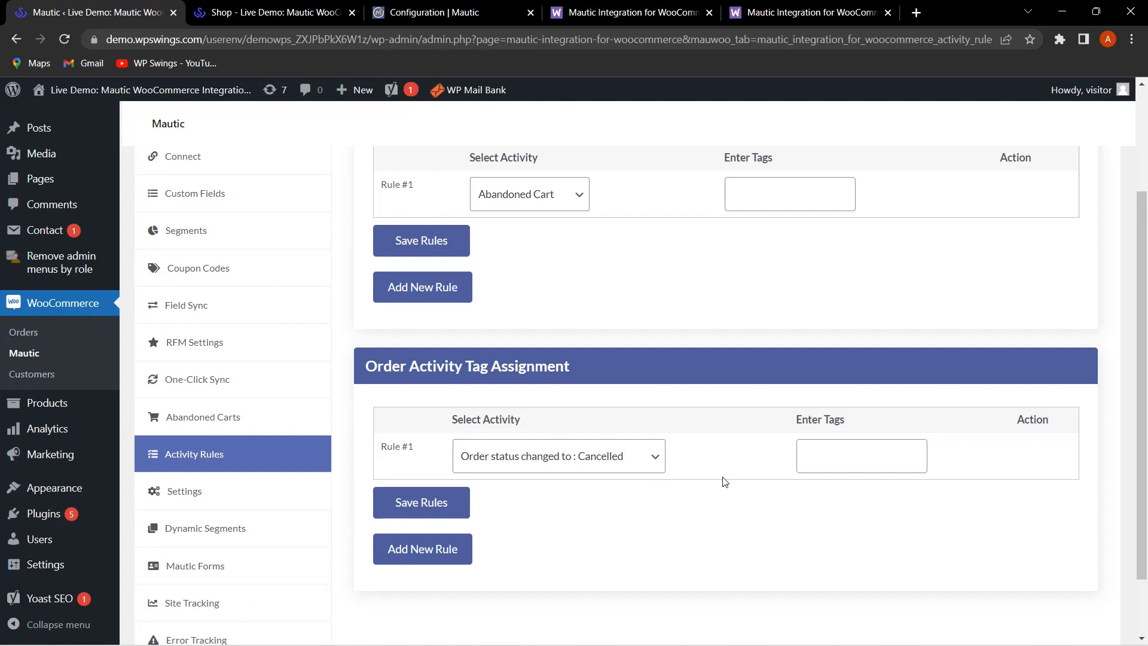
- In the plugin's general settings, enable the plugin and set order syncing to the Processing and Completed statuses
{"action": "left_click", "coordinate": [207, 492]}
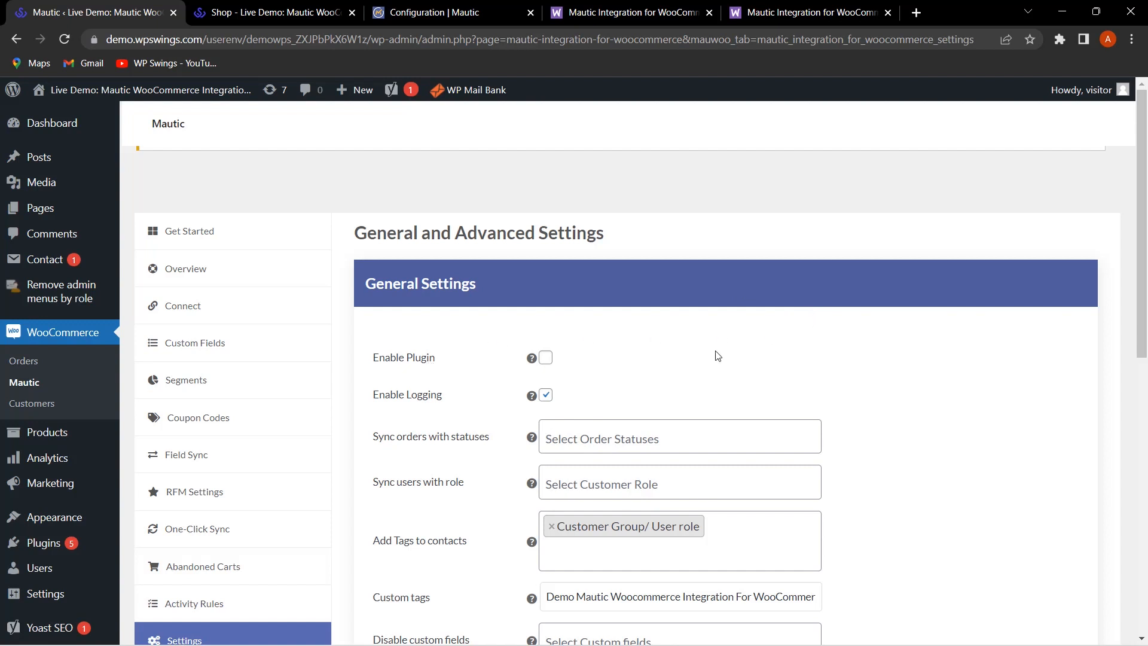
{"action": "left_click", "coordinate": [545, 359]}
{"action": "scroll", "coordinate": [956, 405], "scroll_direction": "down", "scroll_amount": 1}
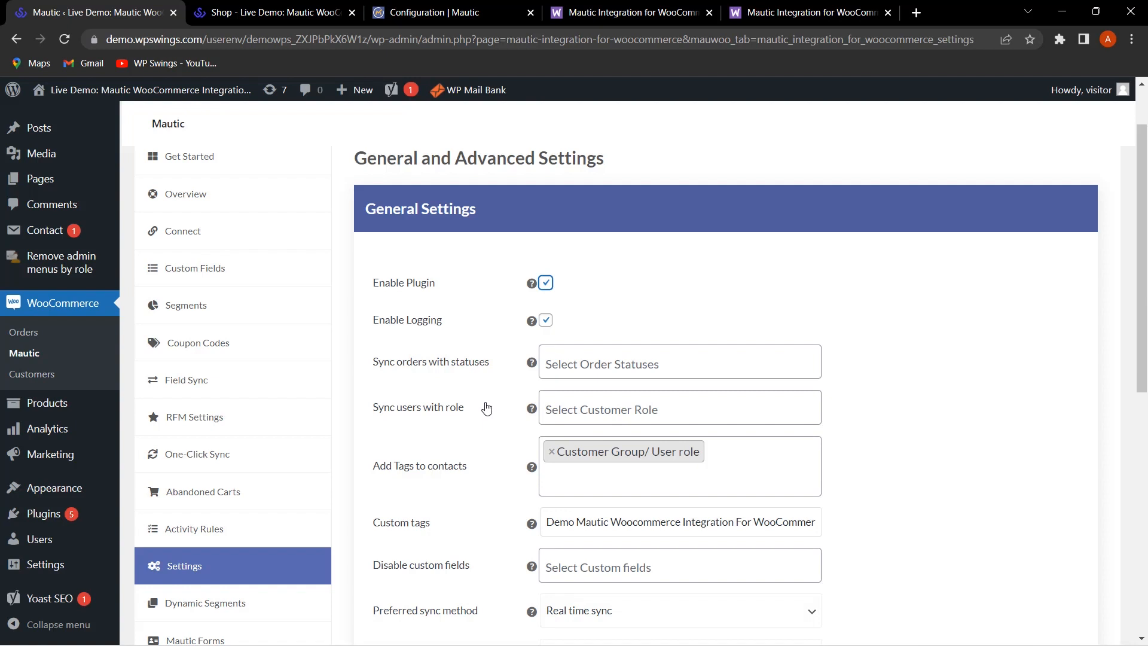
{"action": "left_click", "coordinate": [625, 364]}
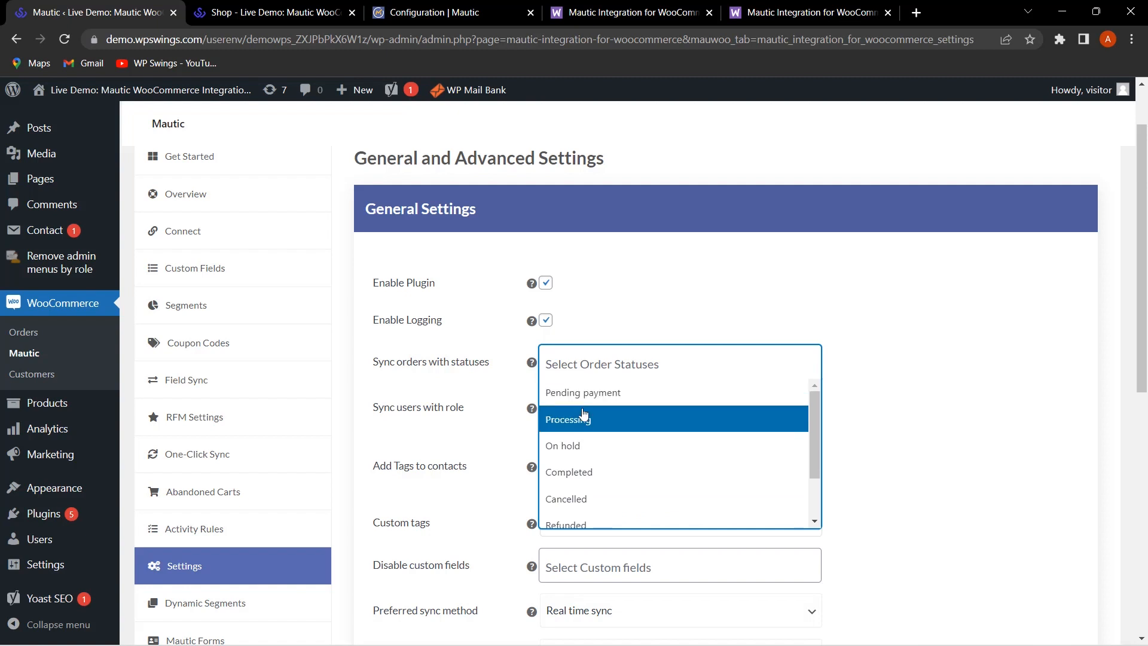
{"action": "left_click", "coordinate": [584, 412]}
{"action": "left_click", "coordinate": [640, 366]}
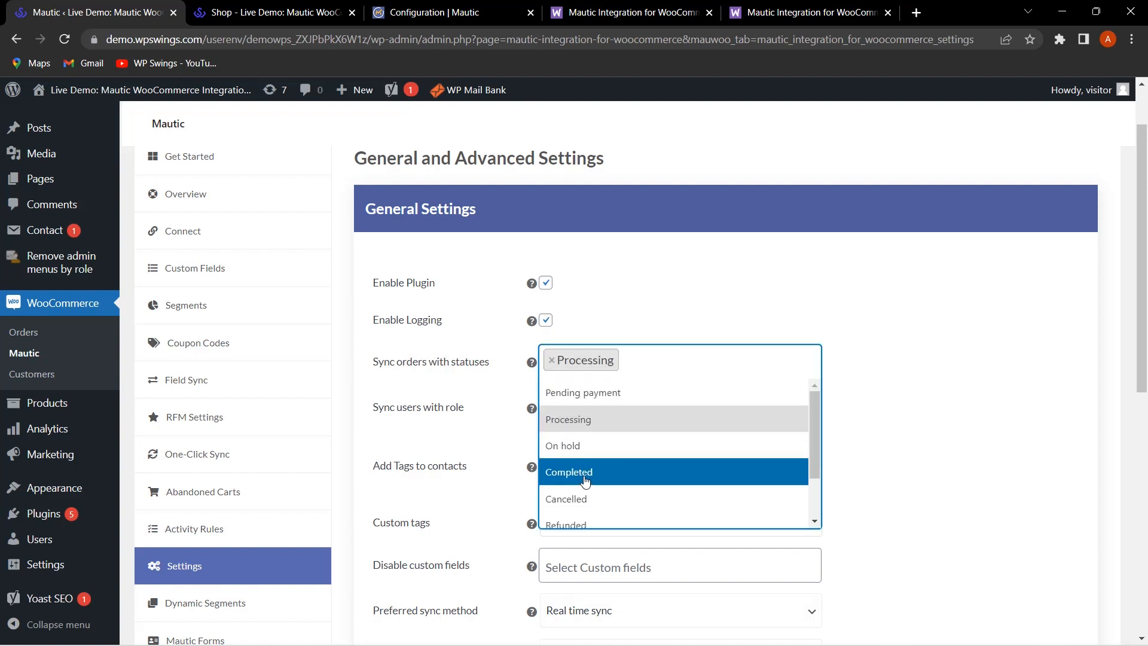
{"action": "left_click", "coordinate": [583, 475]}
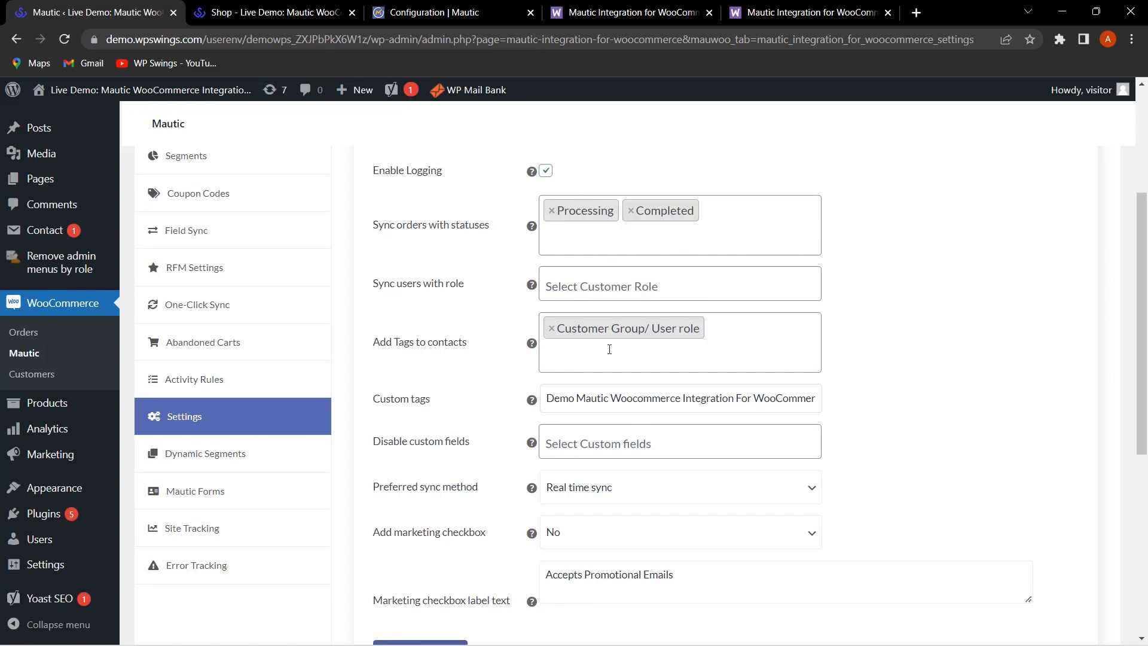
- View the custom fields that can be disabled and the choices for the preferred sync method
{"action": "scroll", "coordinate": [610, 351], "scroll_direction": "down", "scroll_amount": 1}
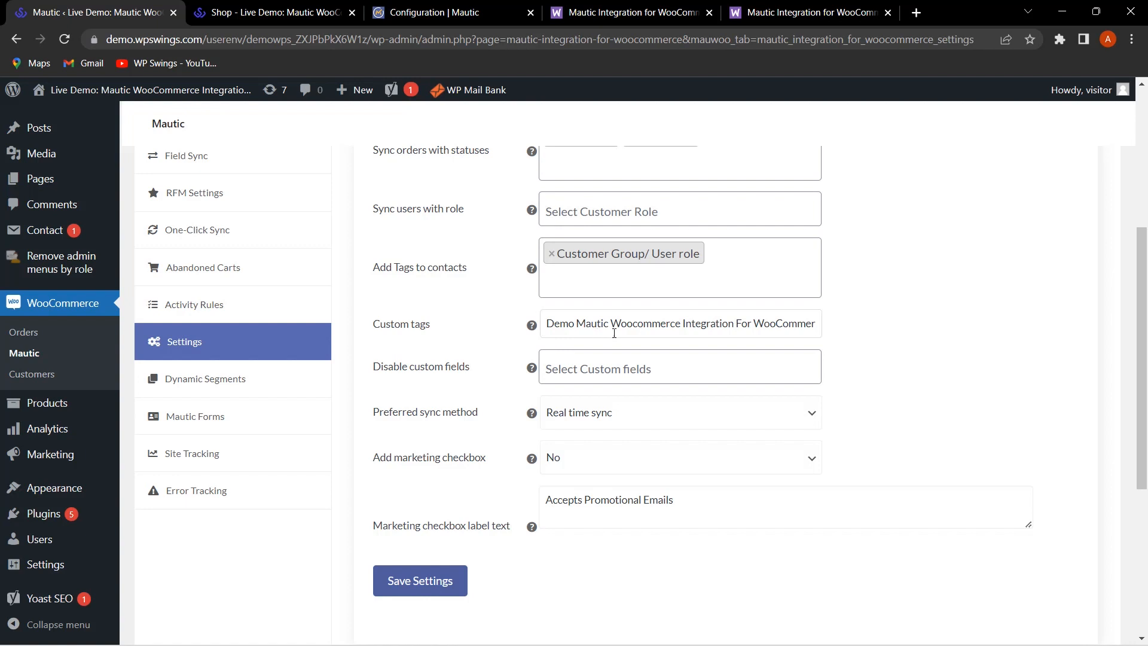
{"action": "left_click", "coordinate": [622, 371]}
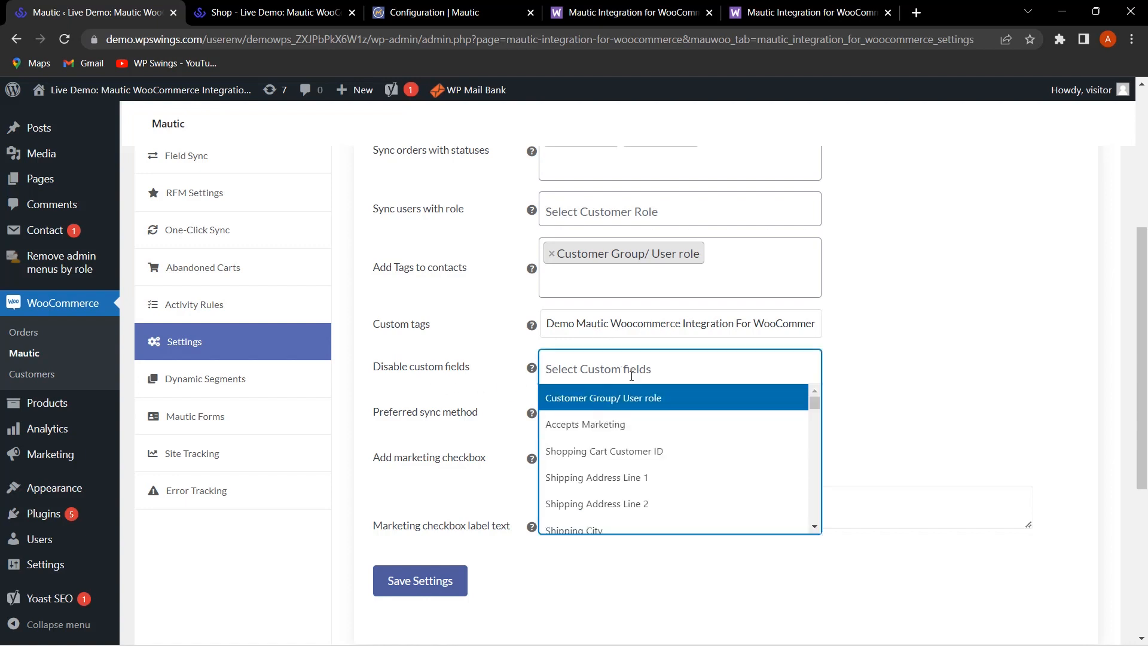
{"action": "scroll", "coordinate": [589, 438], "scroll_direction": "down", "scroll_amount": 2}
{"action": "scroll", "coordinate": [589, 443], "scroll_direction": "up", "scroll_amount": 2}
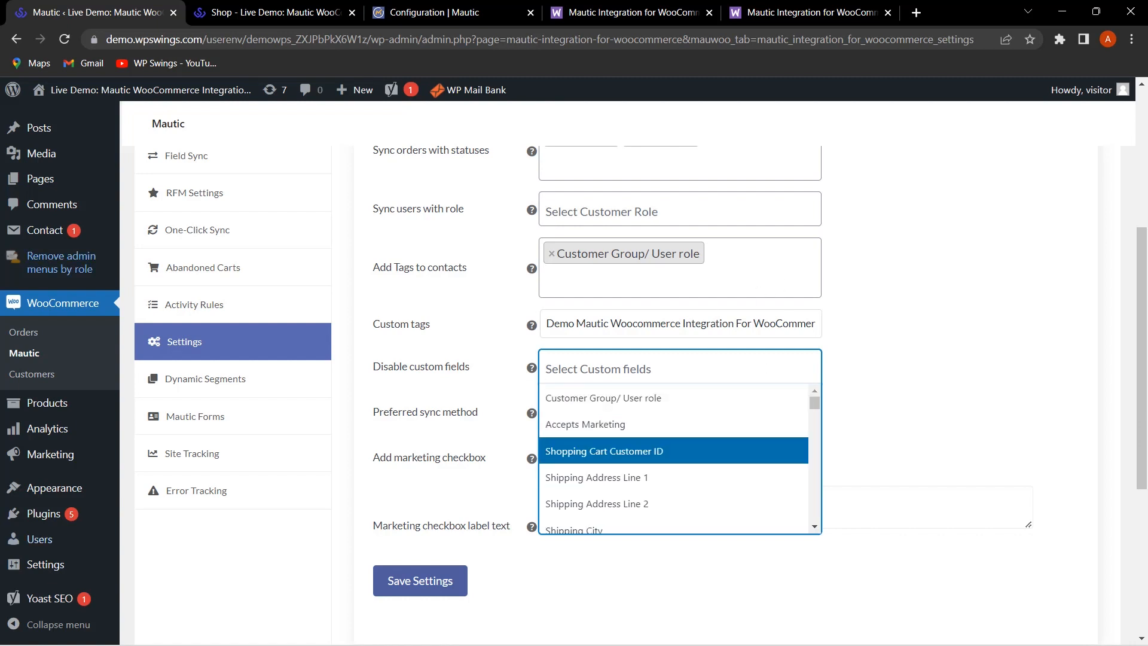
{"action": "left_click", "coordinate": [942, 281]}
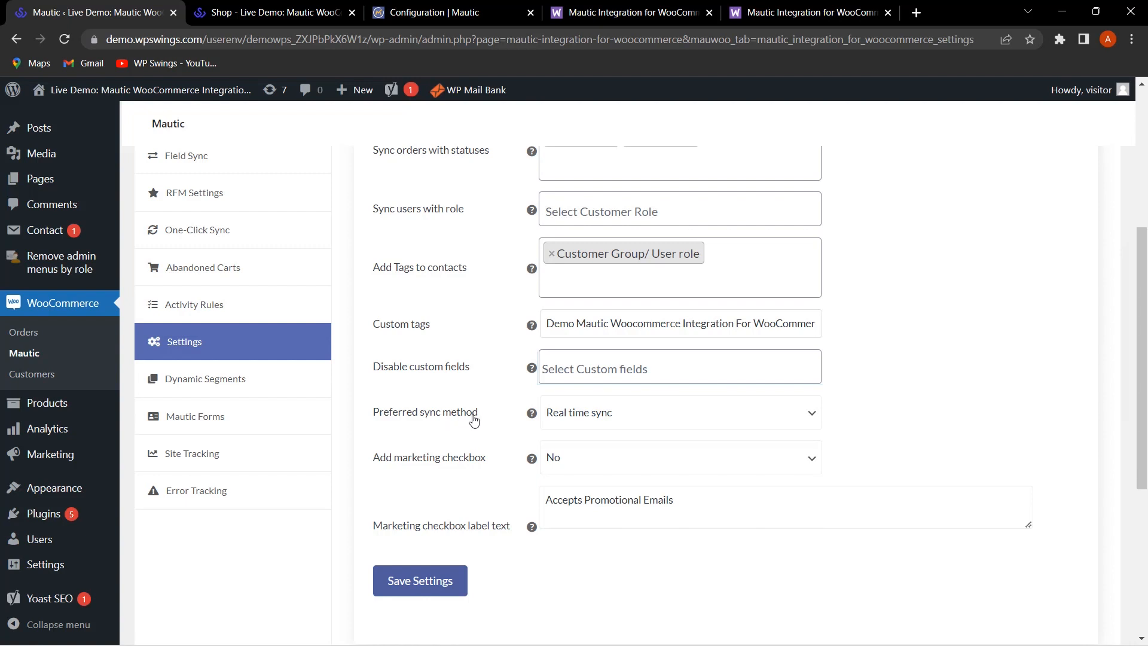
{"action": "left_click", "coordinate": [619, 413]}
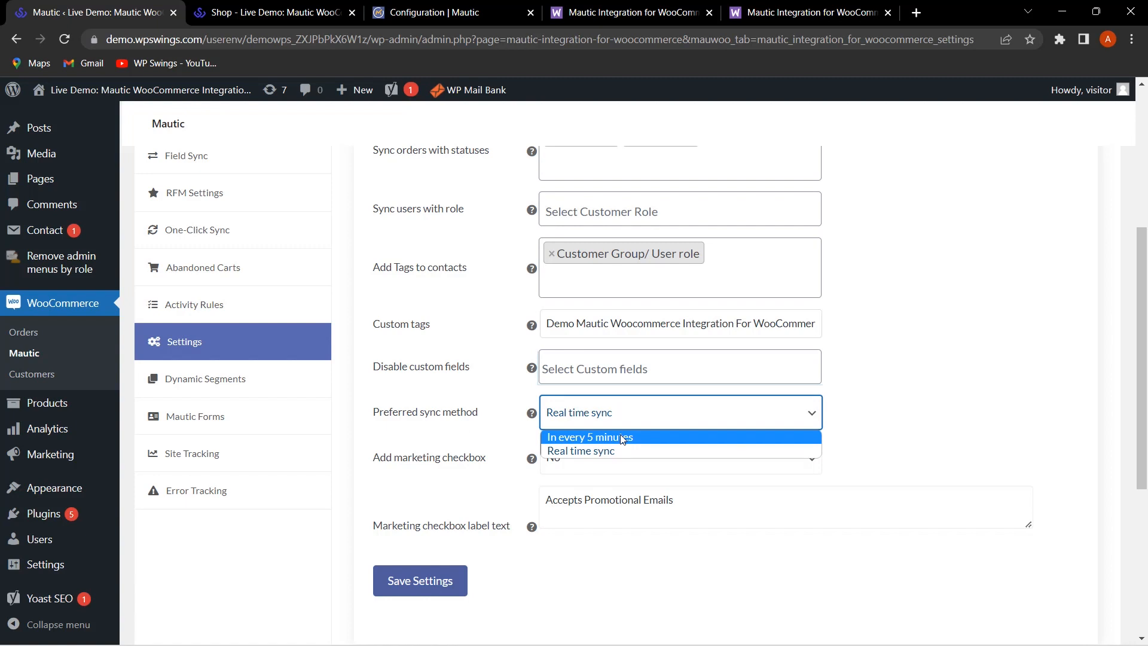
{"action": "left_click", "coordinate": [1012, 375]}
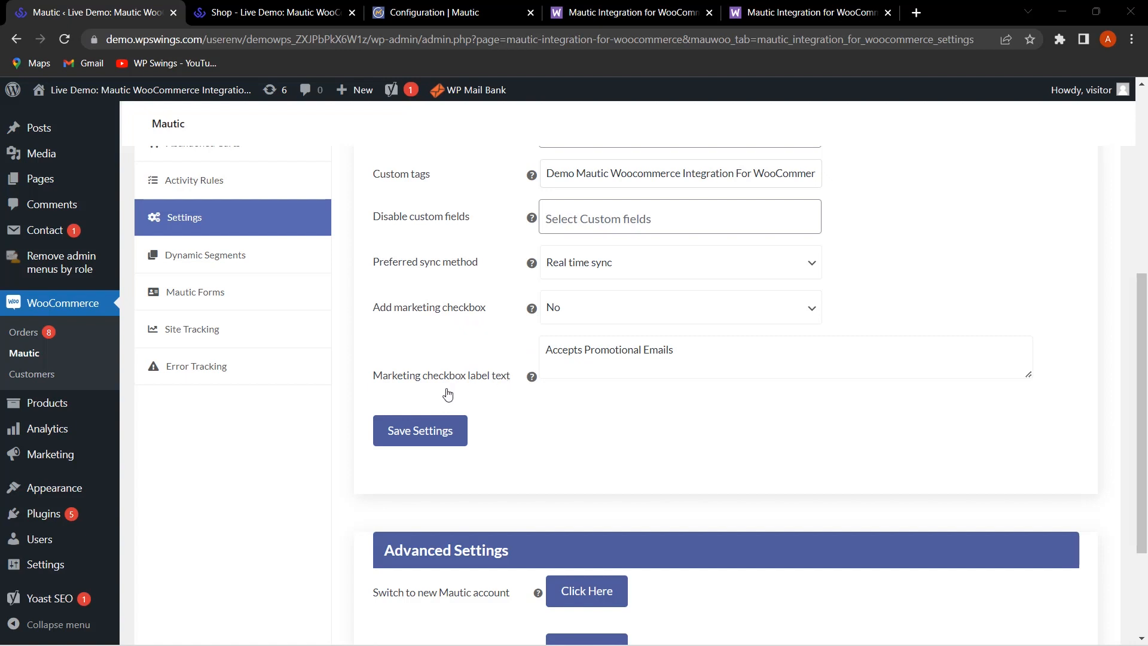
- Review the Advanced Settings for switching accounts and updating custom fields, and recheck the General Settings
{"action": "scroll", "coordinate": [771, 356], "scroll_direction": "down", "scroll_amount": 3}
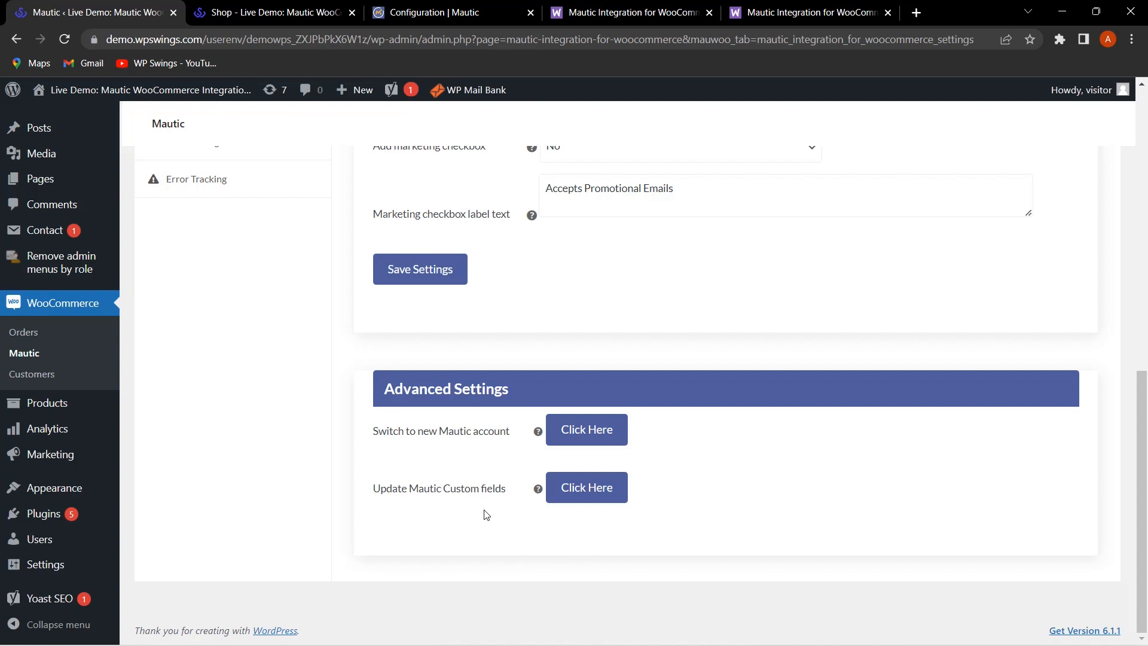
{"action": "scroll", "coordinate": [687, 503], "scroll_direction": "up", "scroll_amount": 5}
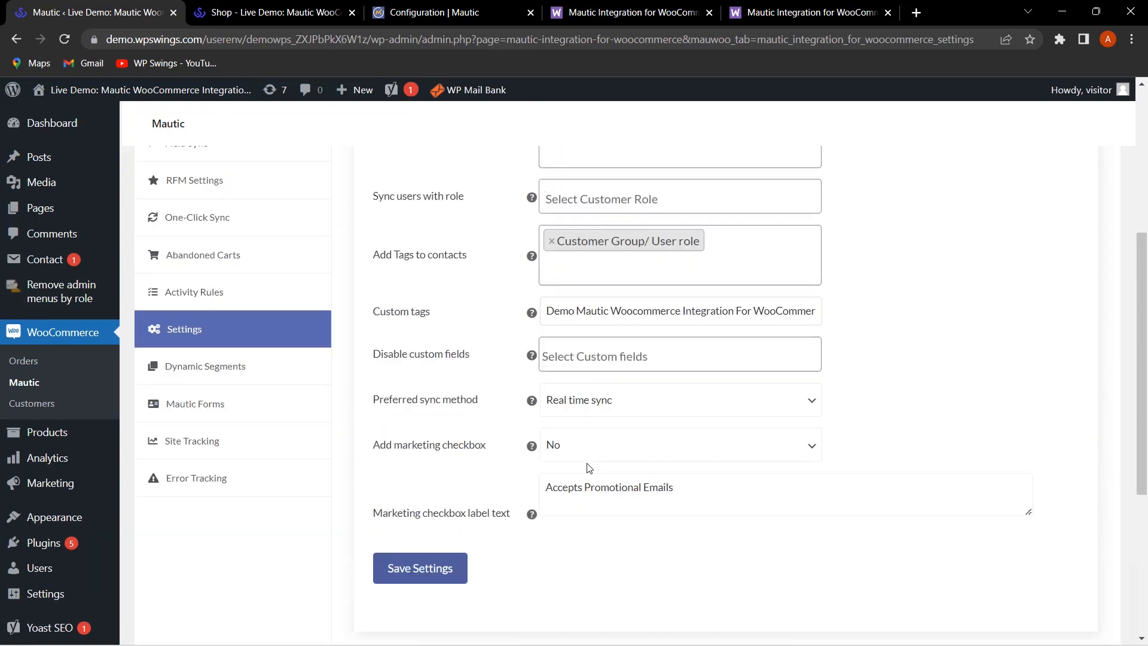
{"action": "scroll", "coordinate": [589, 467], "scroll_direction": "up", "scroll_amount": 5}
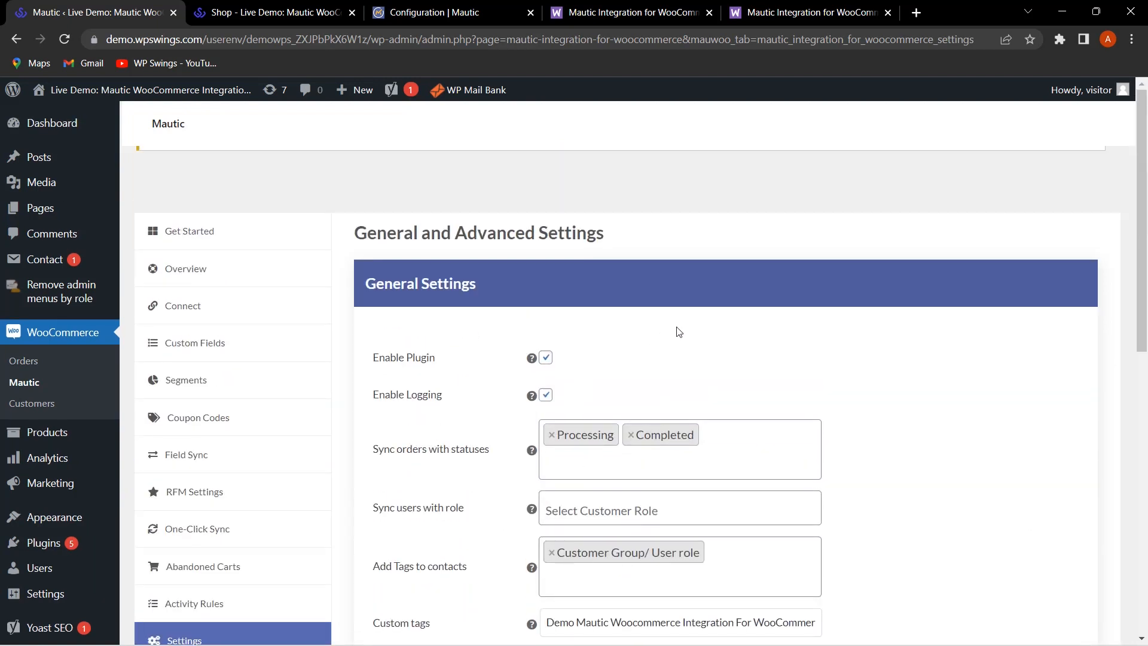
{"action": "scroll", "coordinate": [789, 347], "scroll_direction": "down", "scroll_amount": 4}
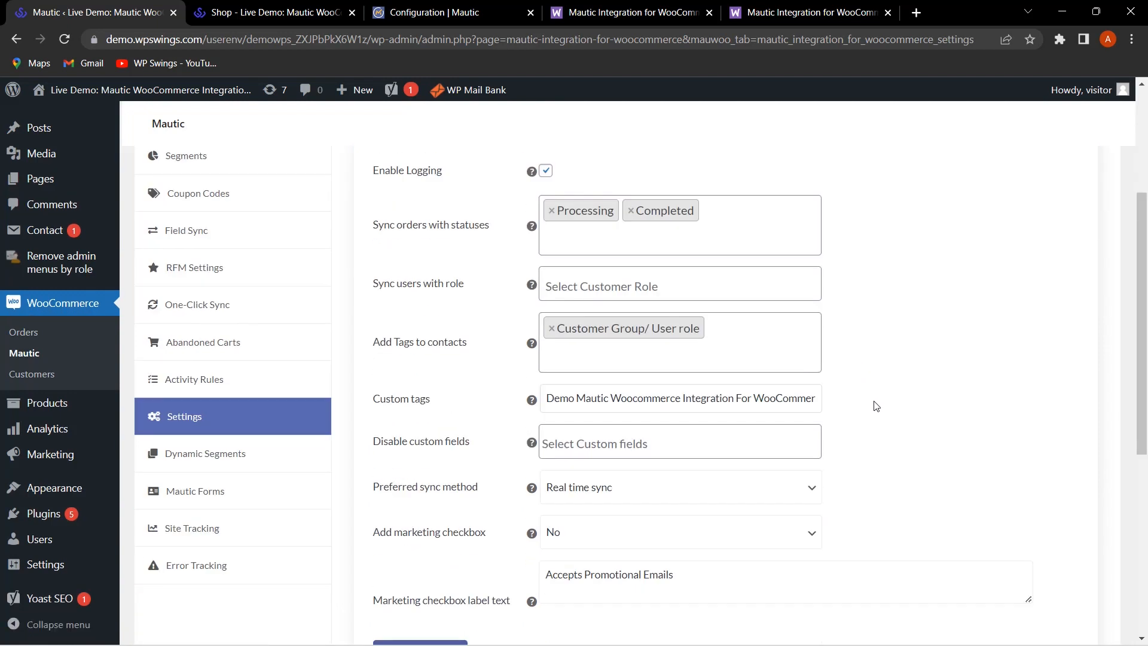
- Open Dynamic Segments and examine the available sections for creating segments based on tags
{"action": "left_click", "coordinate": [233, 461]}
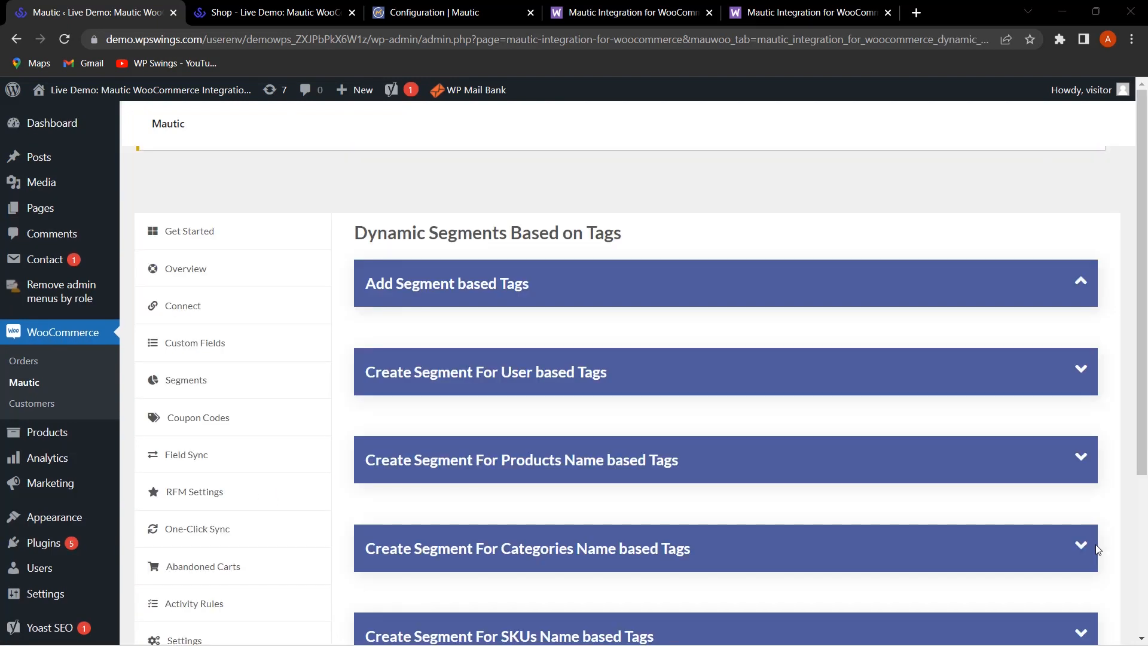
{"action": "scroll", "coordinate": [629, 441], "scroll_direction": "down", "scroll_amount": 3}
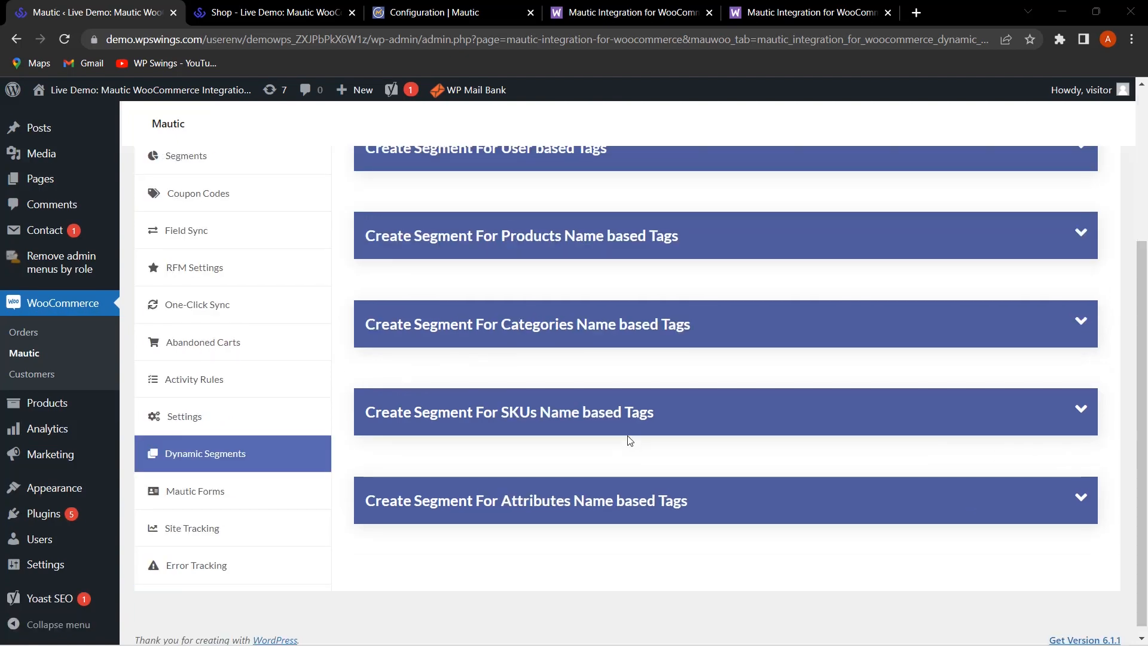
{"action": "scroll", "coordinate": [591, 405], "scroll_direction": "up", "scroll_amount": 3}
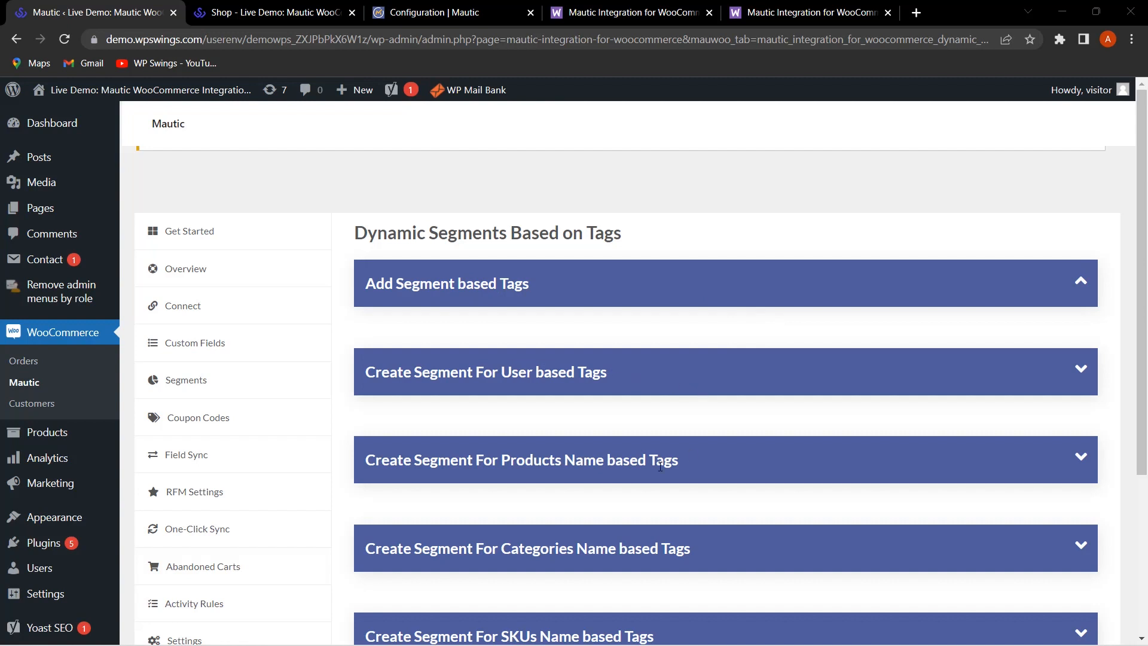
{"action": "scroll", "coordinate": [680, 467], "scroll_direction": "down", "scroll_amount": 3}
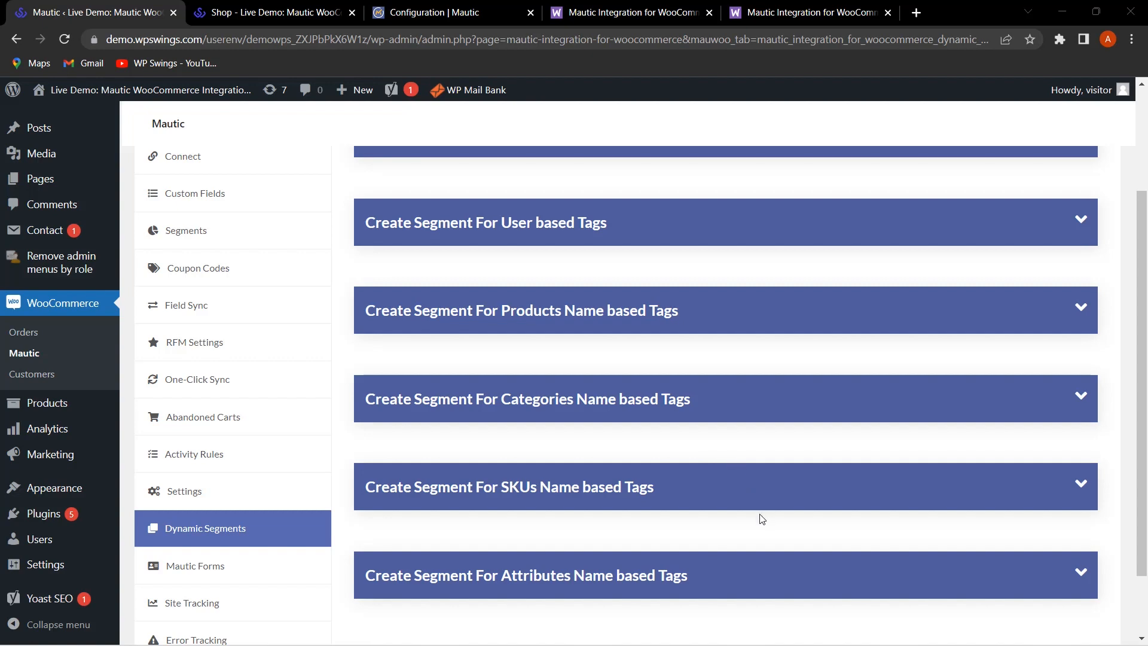
{"action": "scroll", "coordinate": [755, 514], "scroll_direction": "down", "scroll_amount": 2}
{"action": "scroll", "coordinate": [705, 509], "scroll_direction": "up", "scroll_amount": 5}
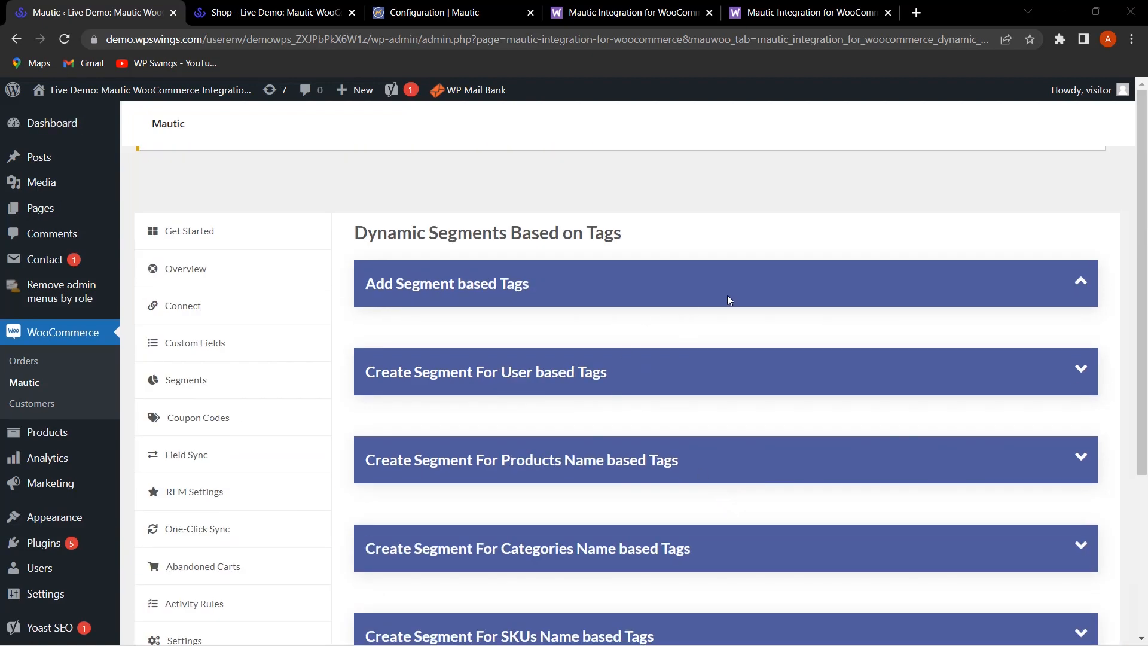
- Enable segment based tags and add Product Attributes, SKUs Bought and Categories Bought as tags for contacts
{"action": "left_click", "coordinate": [1079, 284]}
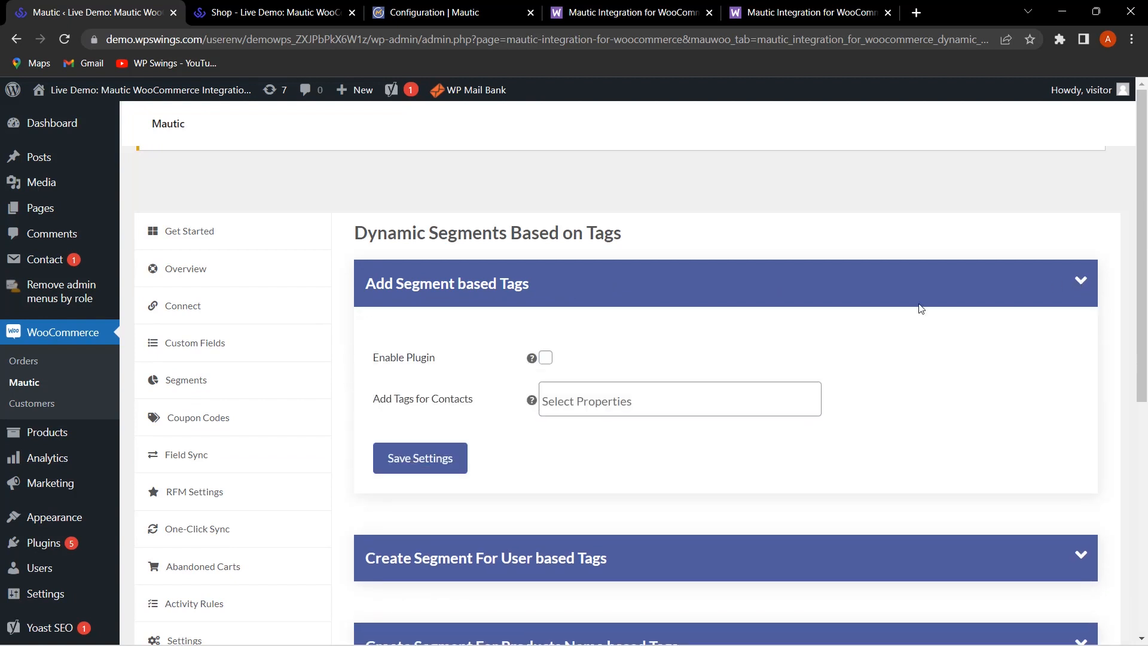
{"action": "left_click", "coordinate": [545, 358]}
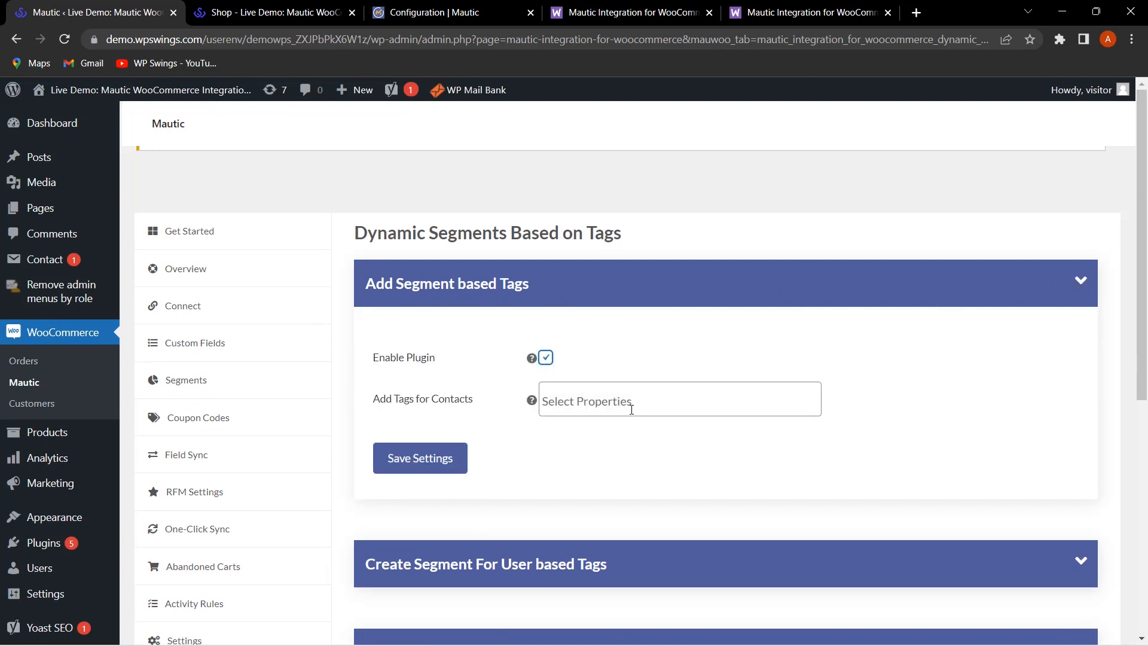
{"action": "left_click", "coordinate": [609, 398]}
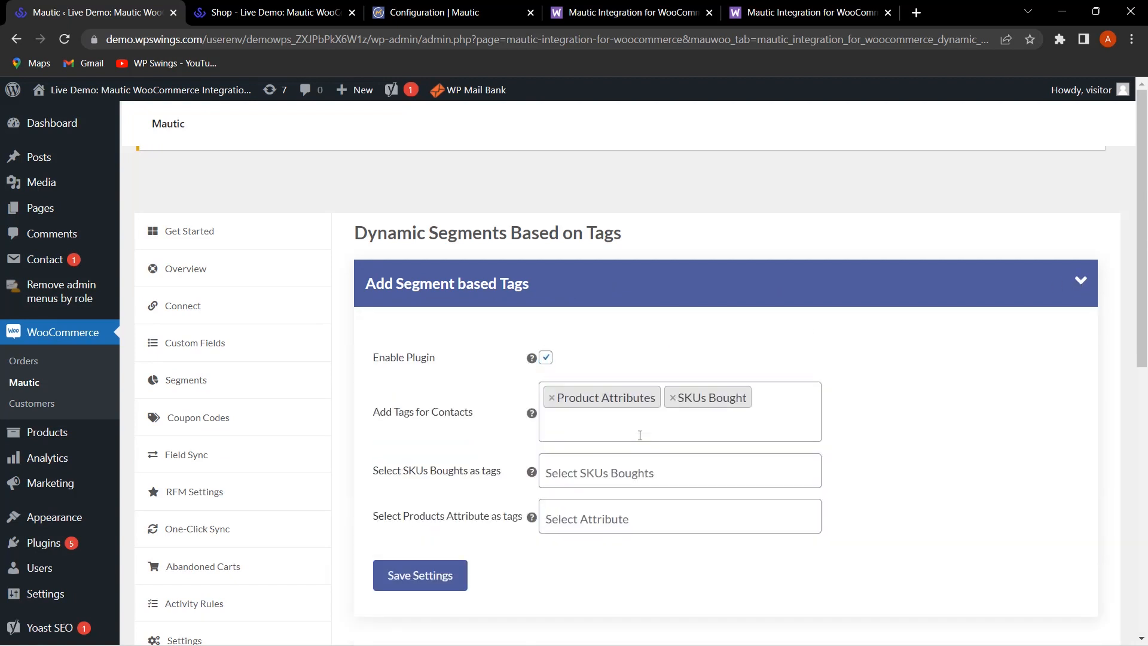
{"action": "left_click", "coordinate": [639, 435]}
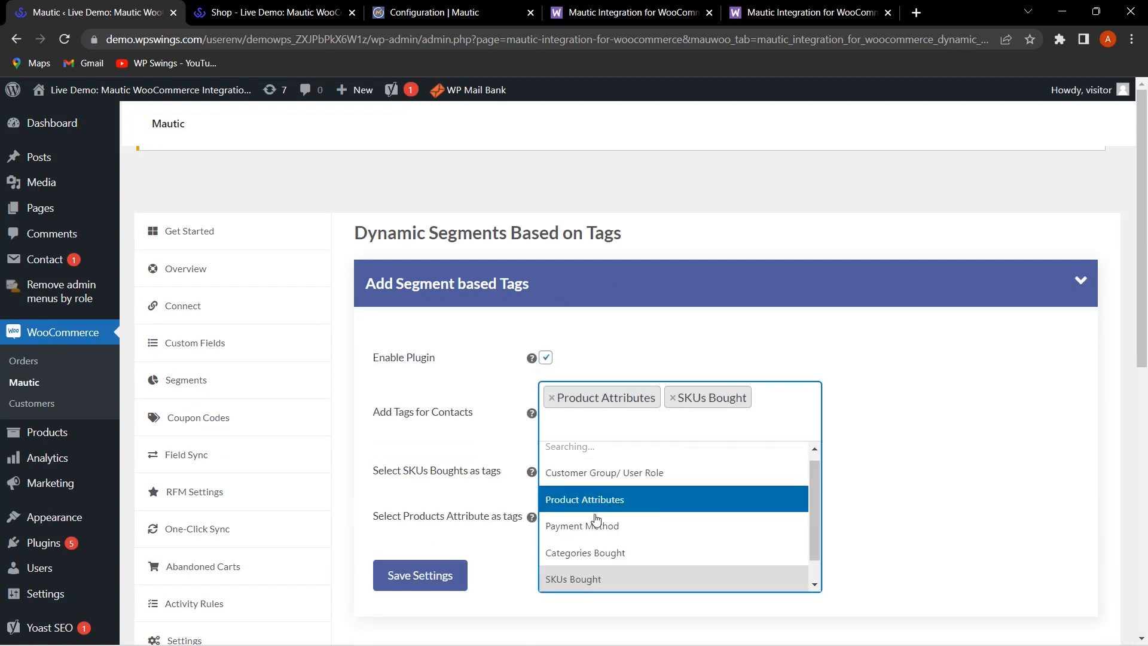
{"action": "left_click", "coordinate": [608, 538]}
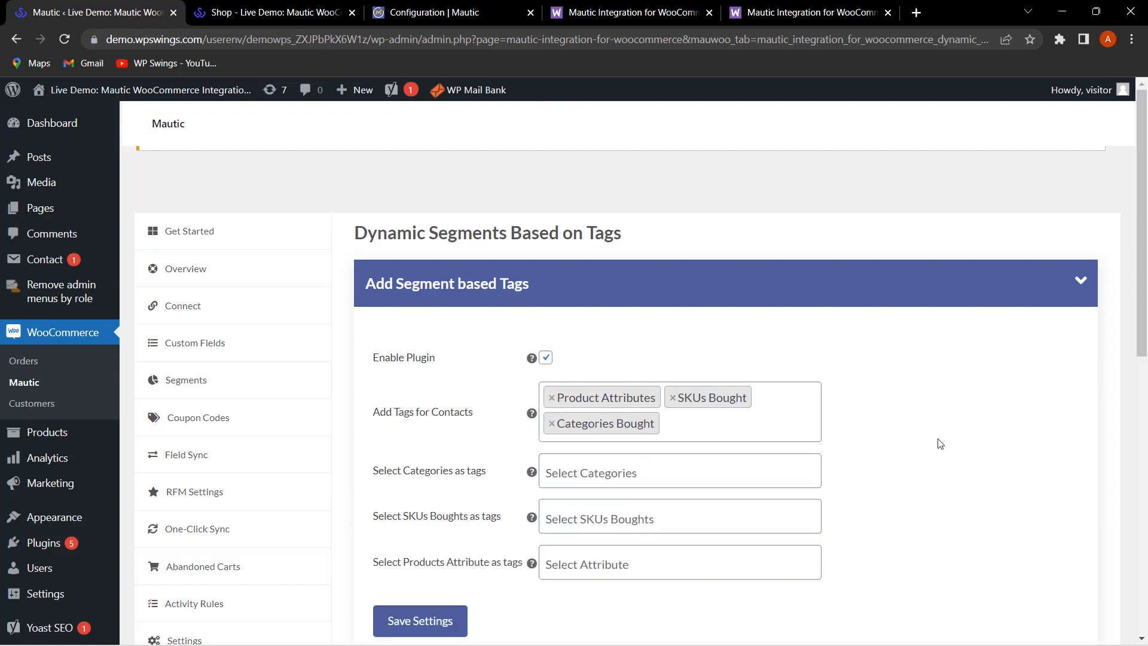
- Choose the Accessories category, the woo-beanie SKU and the Color-Green product attribute as tags
{"action": "left_click", "coordinate": [608, 471]}
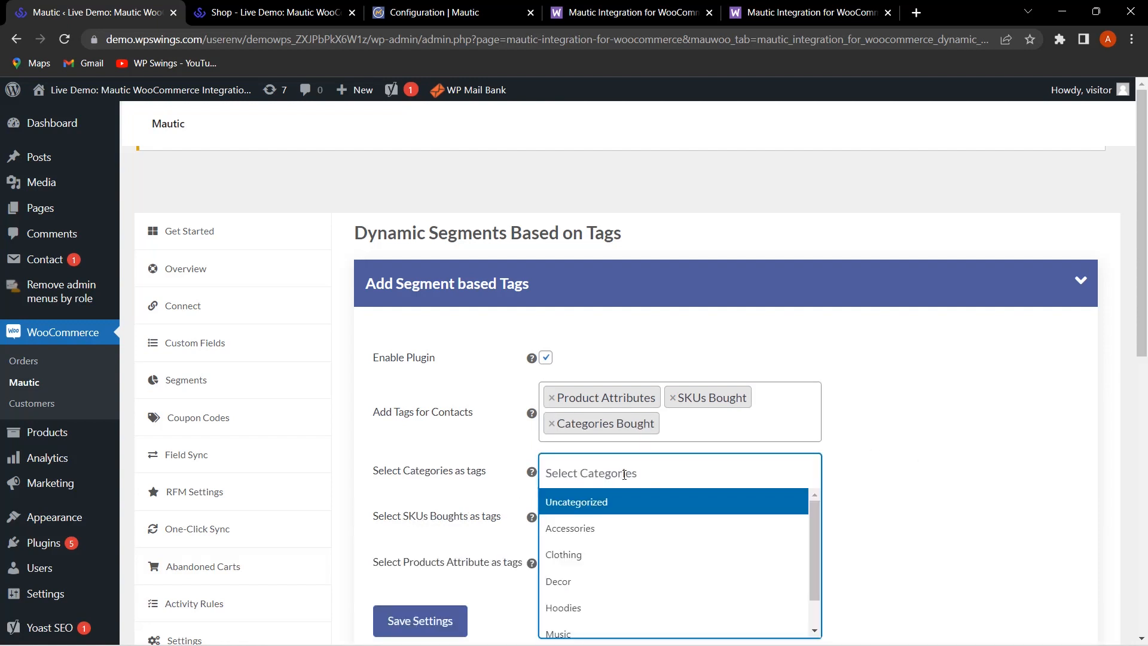
{"action": "left_click", "coordinate": [615, 528]}
{"action": "left_click", "coordinate": [608, 564]}
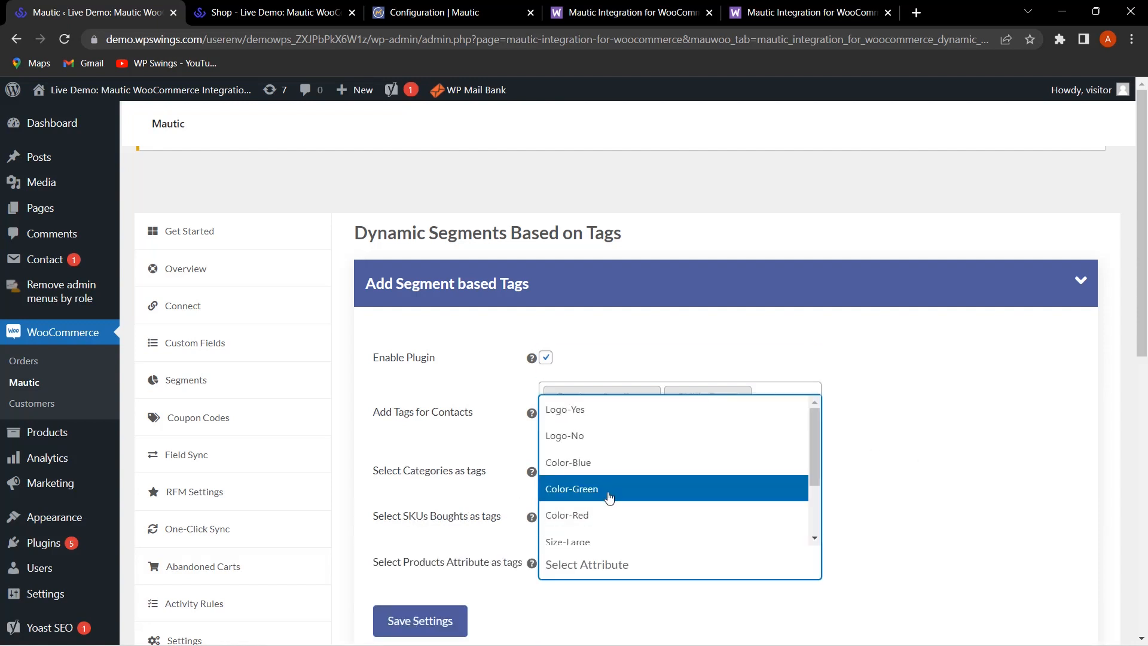
{"action": "left_click", "coordinate": [608, 489]}
{"action": "scroll", "coordinate": [952, 520], "scroll_direction": "down", "scroll_amount": 3}
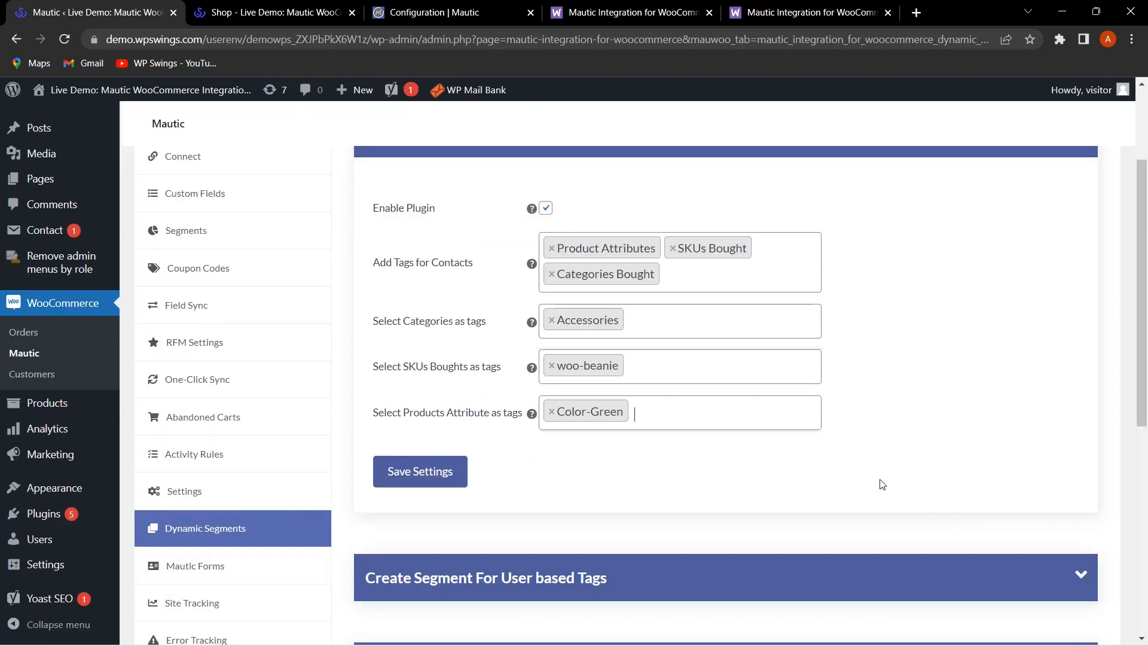
{"action": "scroll", "coordinate": [881, 485], "scroll_direction": "up", "scroll_amount": 3}
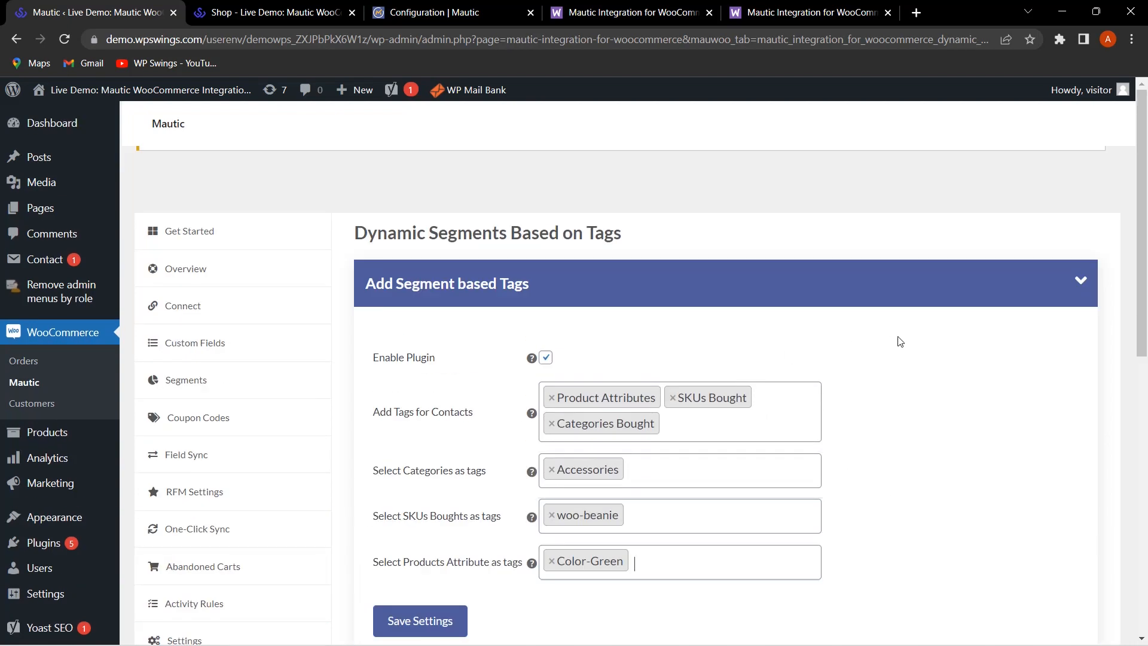
{"action": "scroll", "coordinate": [932, 353], "scroll_direction": "down", "scroll_amount": 3}
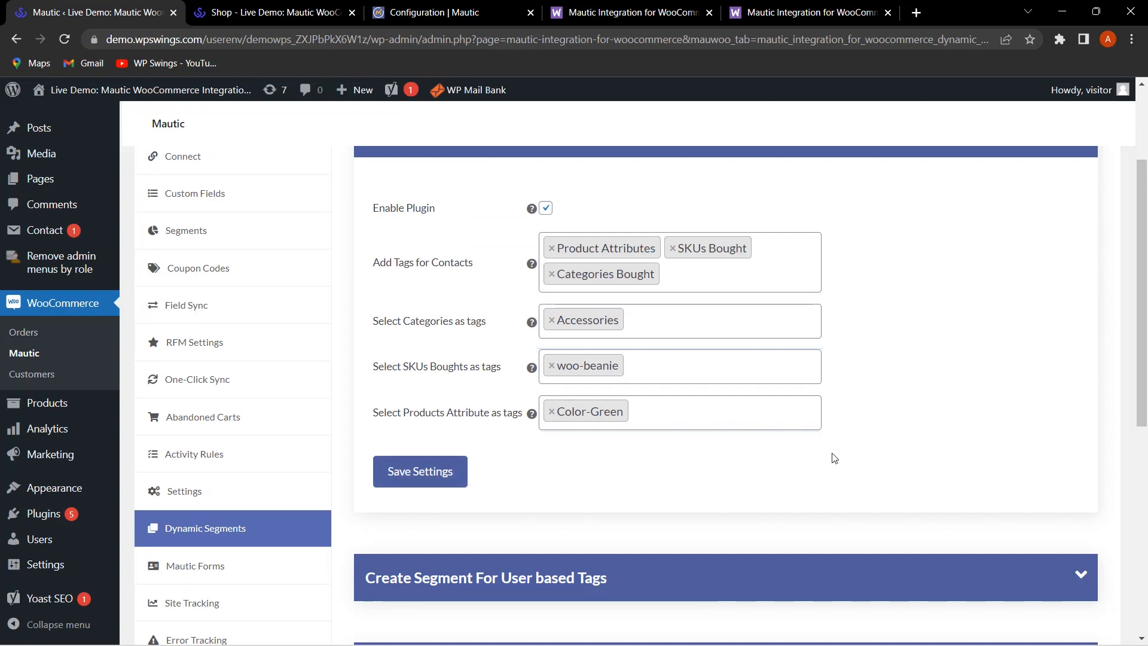
{"action": "scroll", "coordinate": [1011, 398], "scroll_direction": "up", "scroll_amount": 3}
{"action": "scroll", "coordinate": [992, 397], "scroll_direction": "down", "scroll_amount": 3}
{"action": "scroll", "coordinate": [986, 396], "scroll_direction": "up", "scroll_amount": 3}
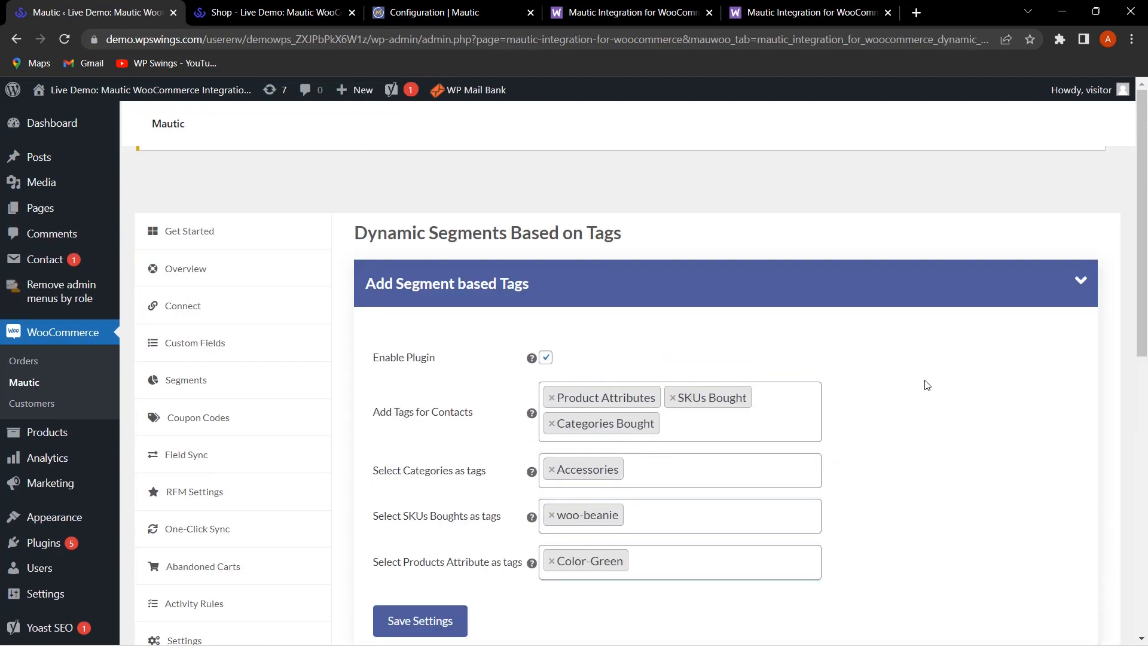
- Enable the segment for user based tags and open the selection of user tags for it
{"action": "scroll", "coordinate": [925, 384], "scroll_direction": "down", "scroll_amount": 6}
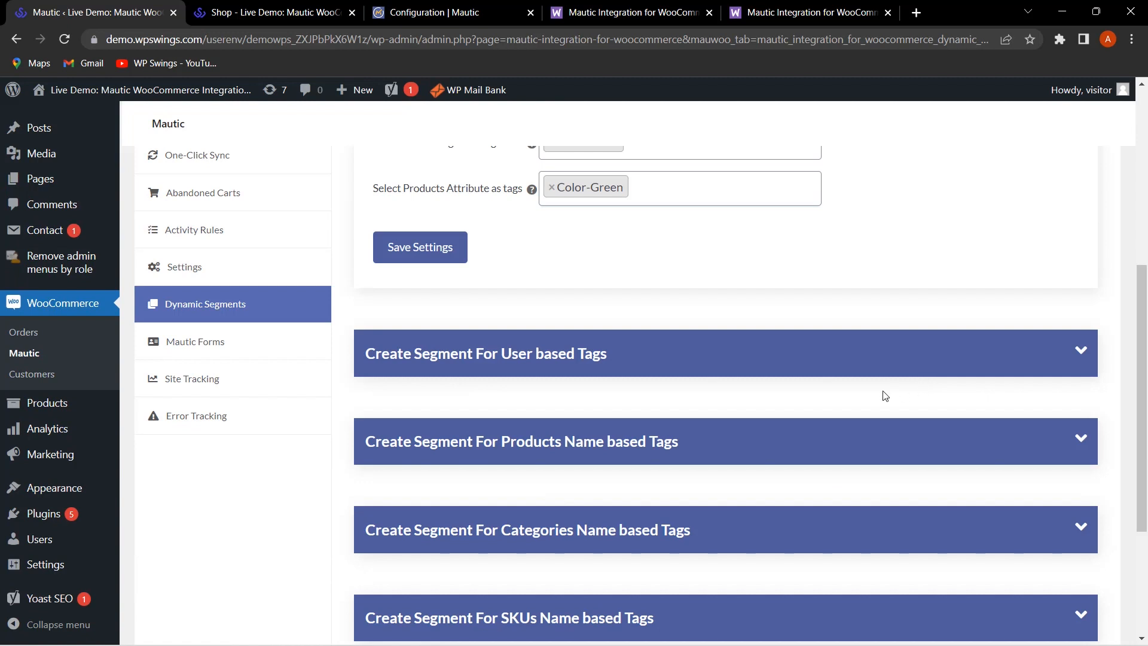
{"action": "left_click", "coordinate": [1082, 354]}
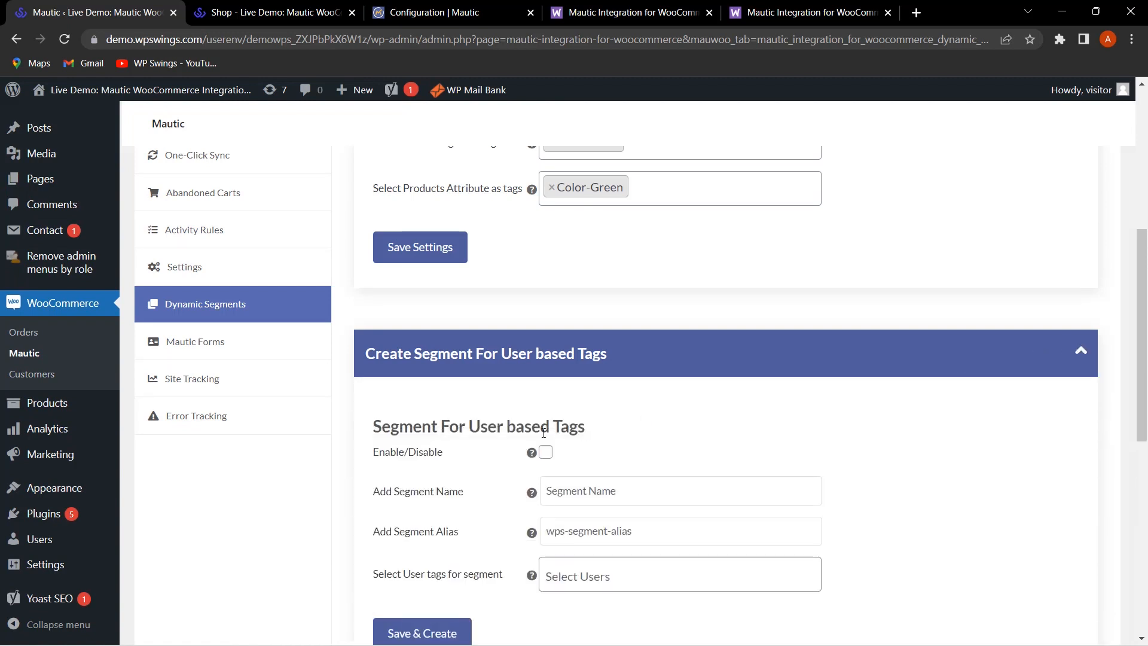
{"action": "left_click", "coordinate": [546, 453]}
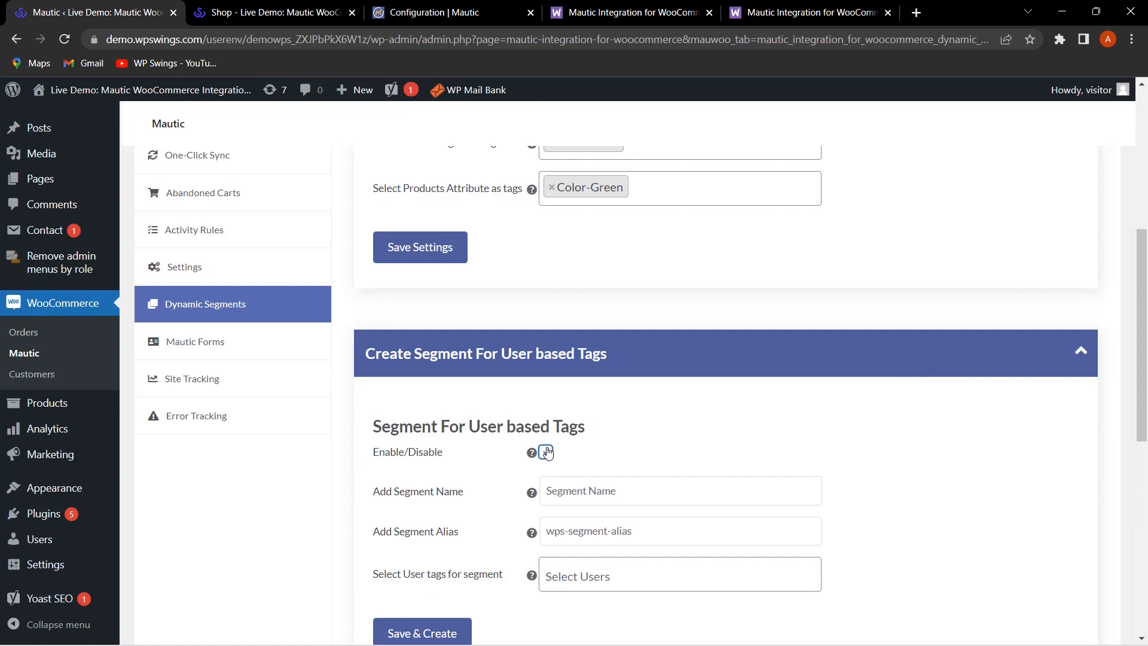
{"action": "left_click", "coordinate": [649, 490]}
{"action": "left_click", "coordinate": [625, 566]}
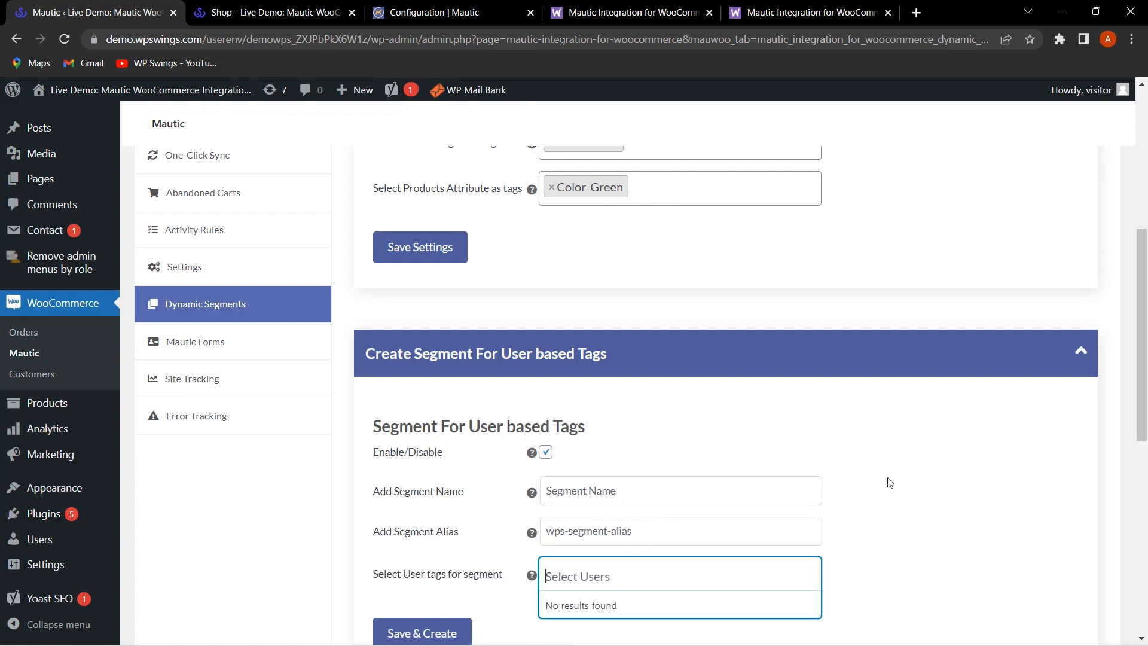
- Collapse the user based tags and Add Segment based Tags sections in Dynamic Segments
{"action": "scroll", "coordinate": [939, 454], "scroll_direction": "up", "scroll_amount": 6}
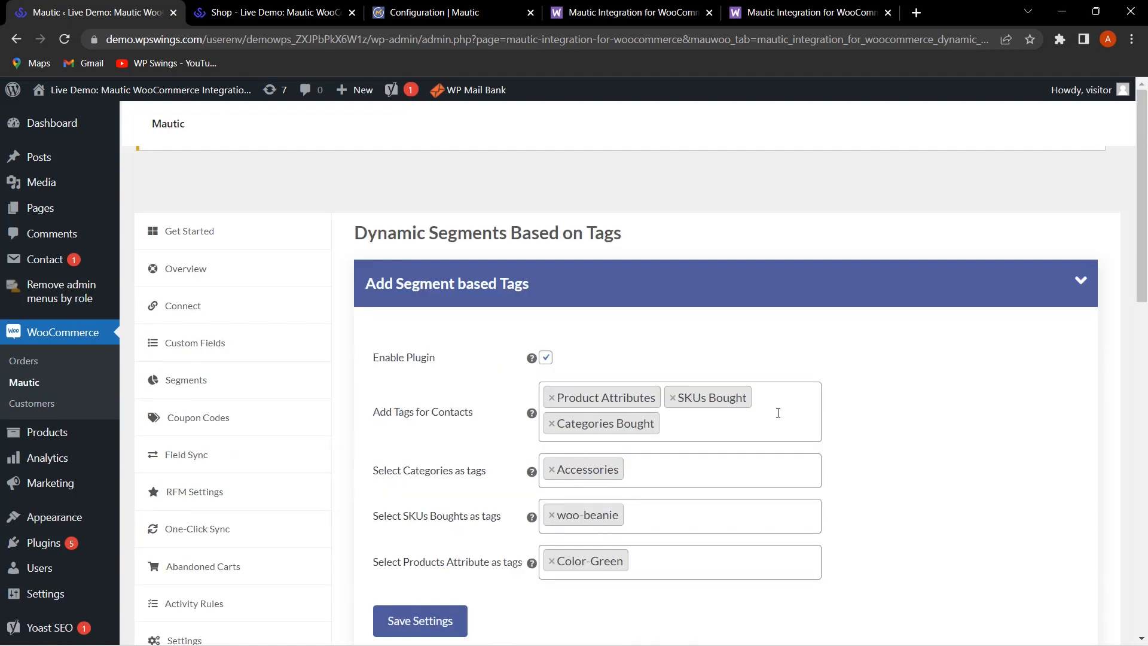
{"action": "scroll", "coordinate": [778, 412], "scroll_direction": "down", "scroll_amount": 5}
{"action": "scroll", "coordinate": [813, 328], "scroll_direction": "up", "scroll_amount": 6}
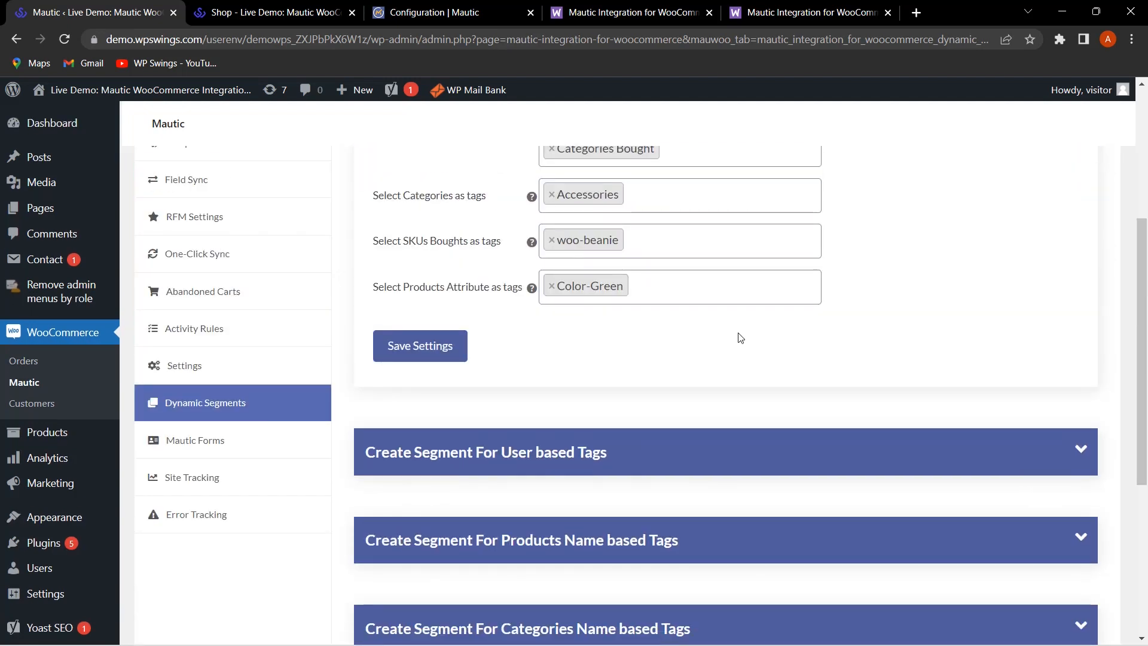
{"action": "left_click", "coordinate": [1080, 281]}
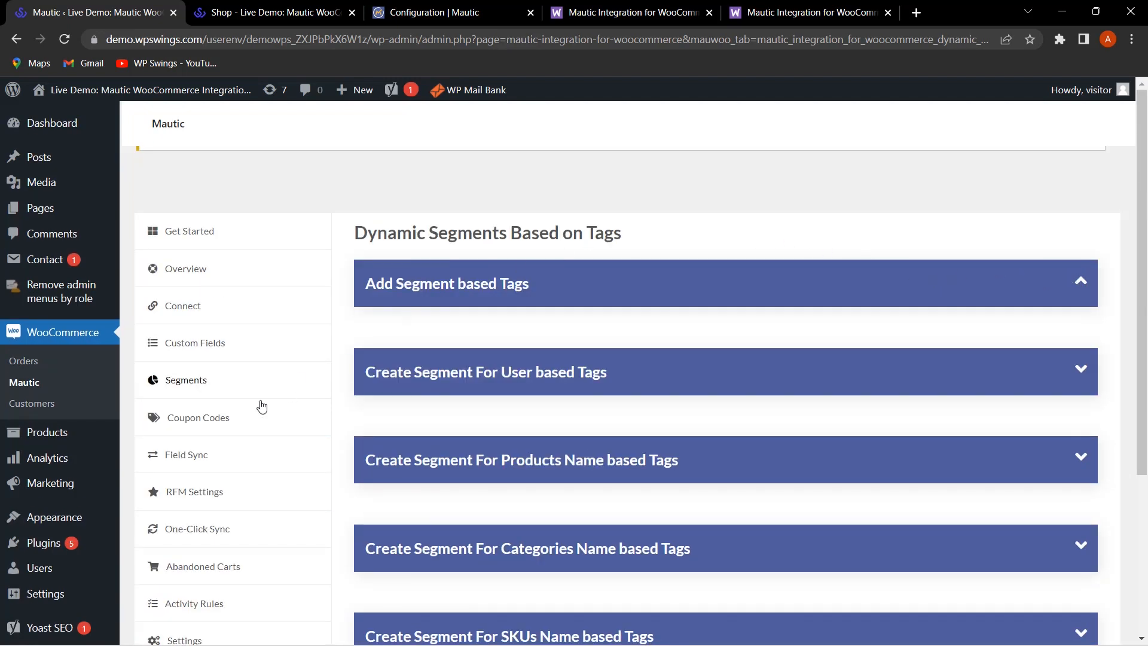
- Open Mautic Forms and review the listed forms with their statuses and shortcodes
{"action": "scroll", "coordinate": [259, 406], "scroll_direction": "down", "scroll_amount": 3}
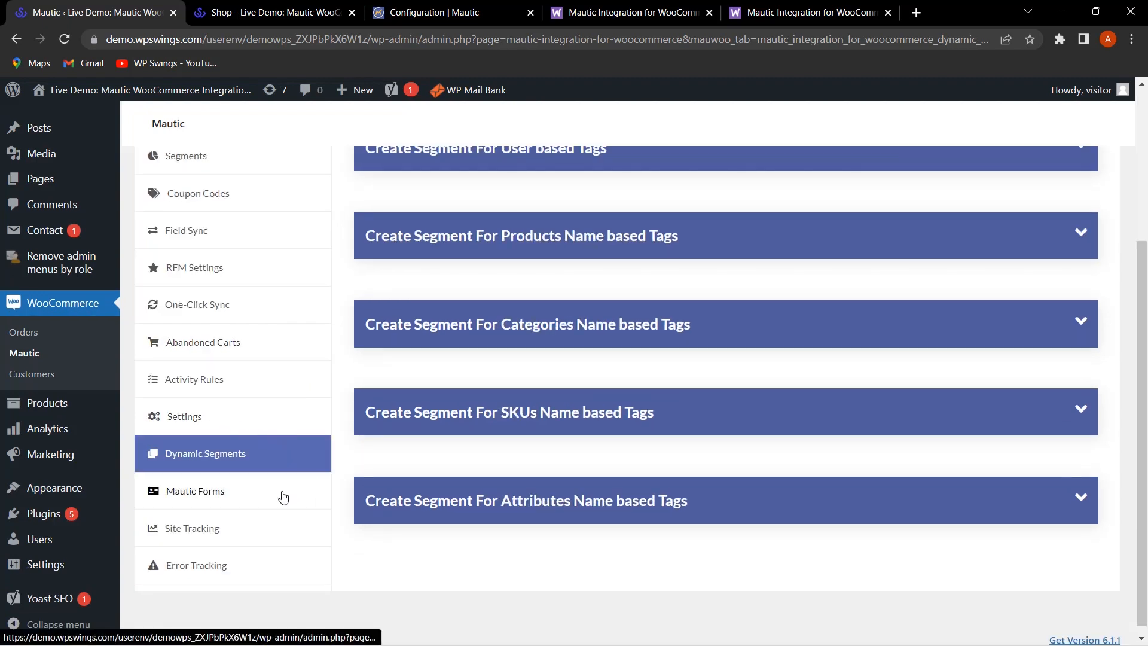
{"action": "scroll", "coordinate": [278, 498], "scroll_direction": "up", "scroll_amount": 3}
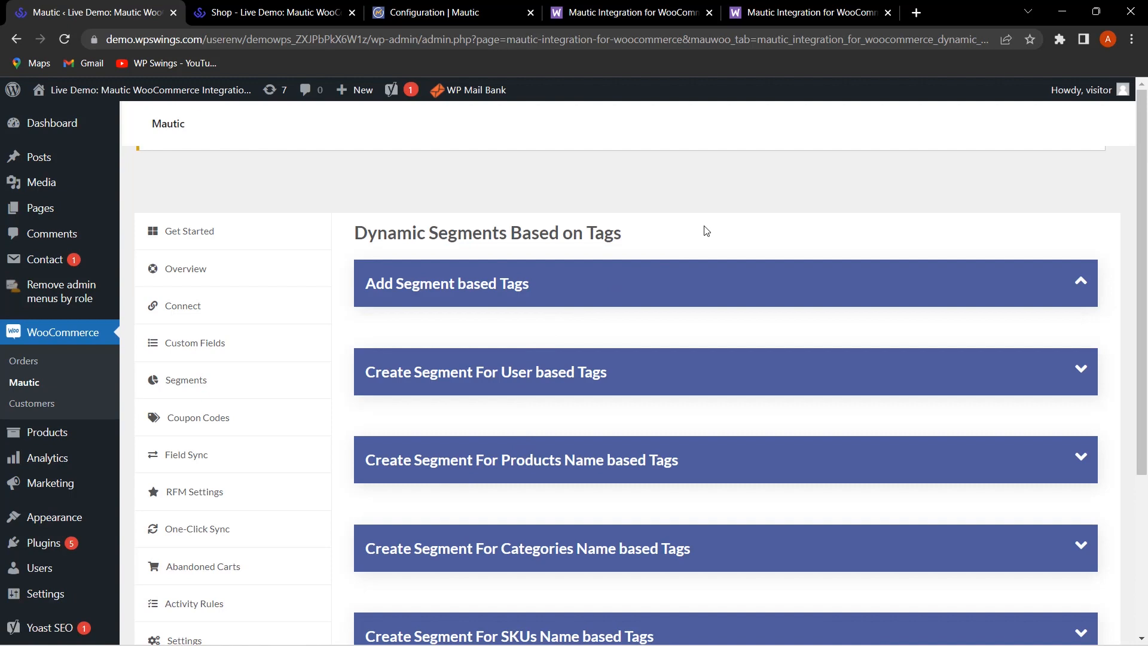
{"action": "scroll", "coordinate": [223, 418], "scroll_direction": "down", "scroll_amount": 2}
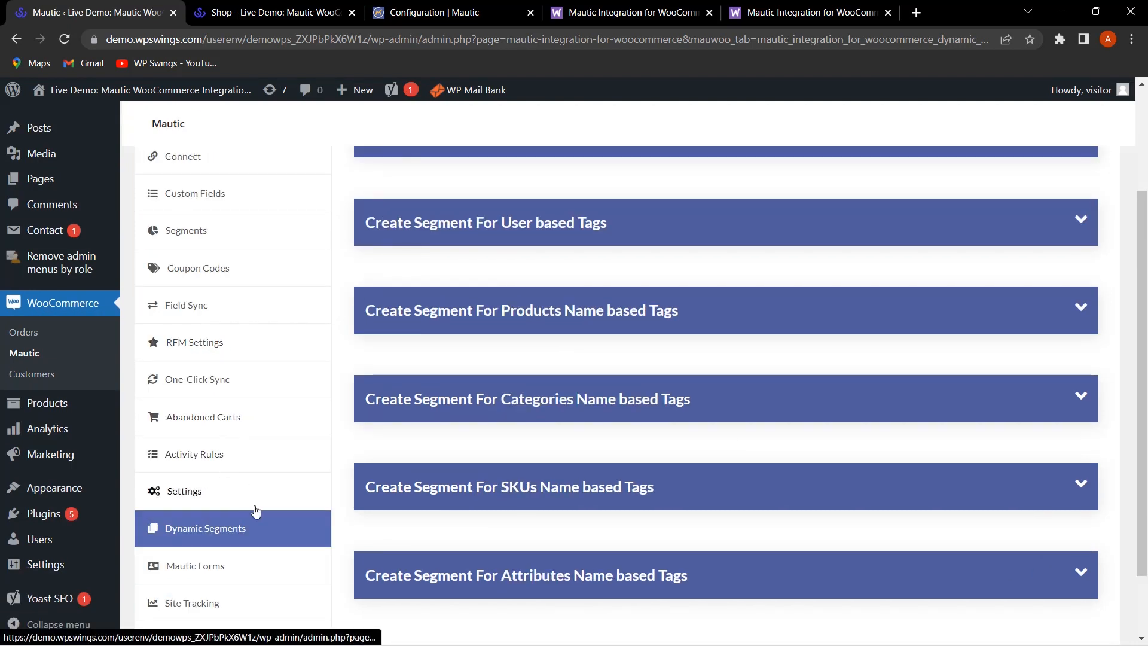
{"action": "left_click", "coordinate": [267, 572]}
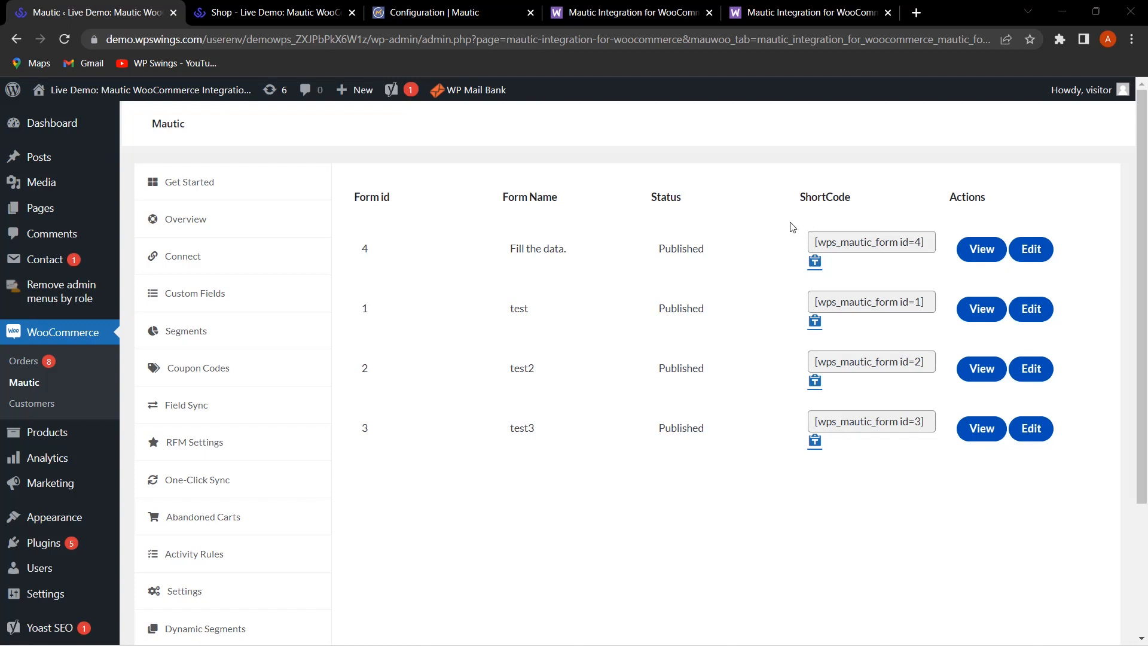
{"action": "scroll", "coordinate": [538, 508], "scroll_direction": "down", "scroll_amount": 2}
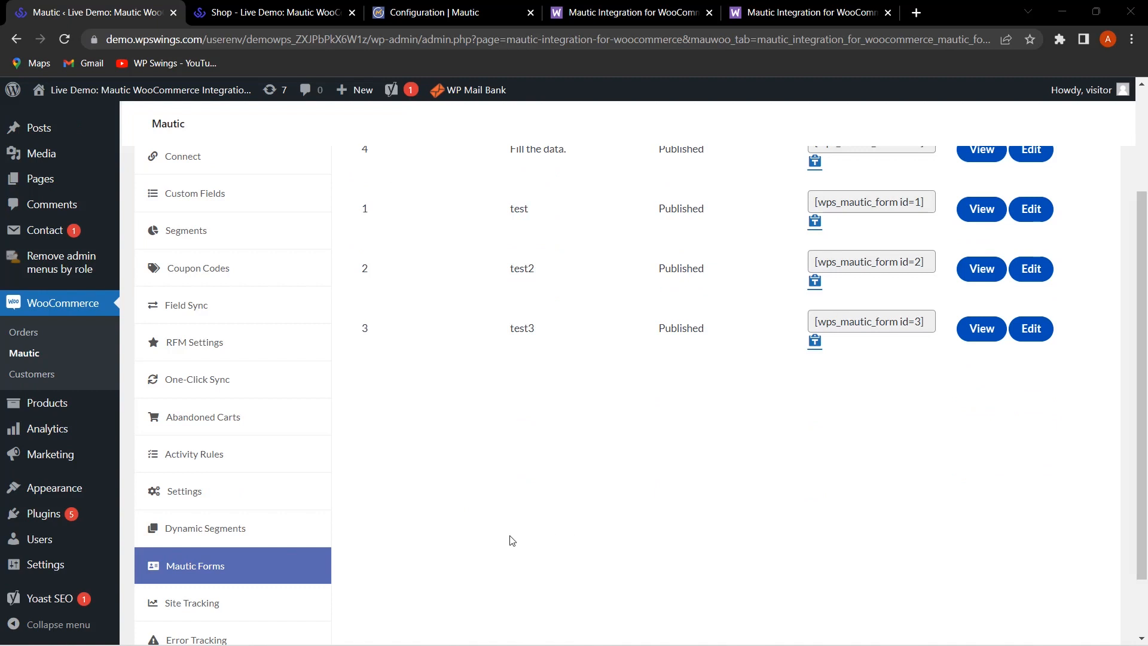
{"action": "scroll", "coordinate": [550, 538], "scroll_direction": "down", "scroll_amount": 2}
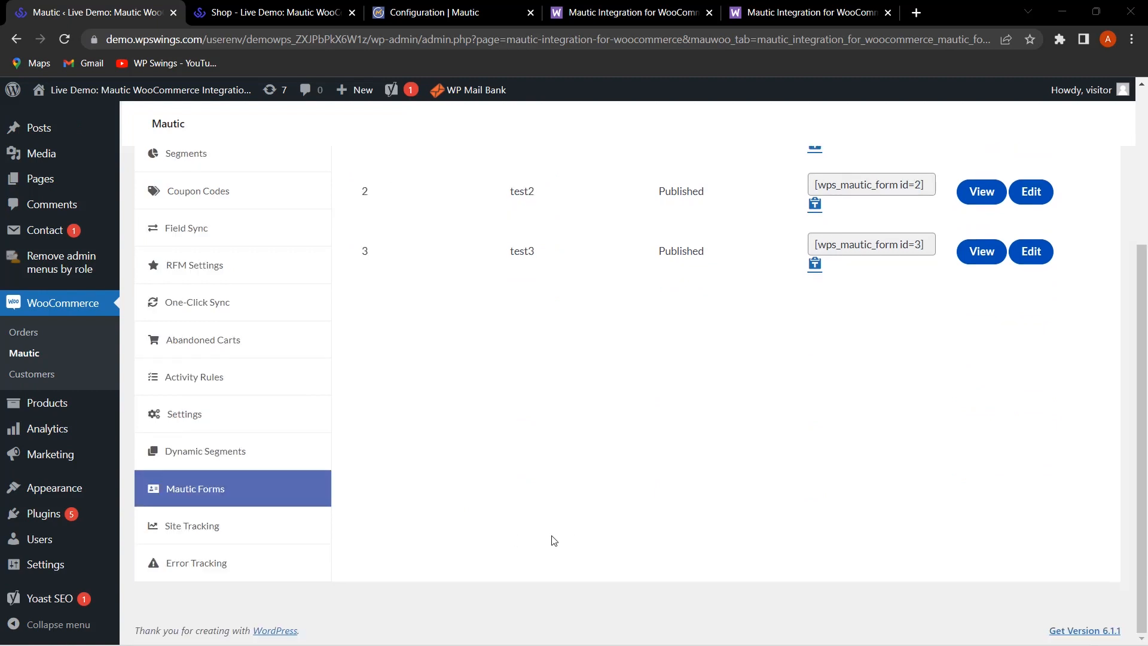
- Review the tracking code and script location under Site Tracking, and open the Error Tracking sync log
{"action": "left_click", "coordinate": [257, 532]}
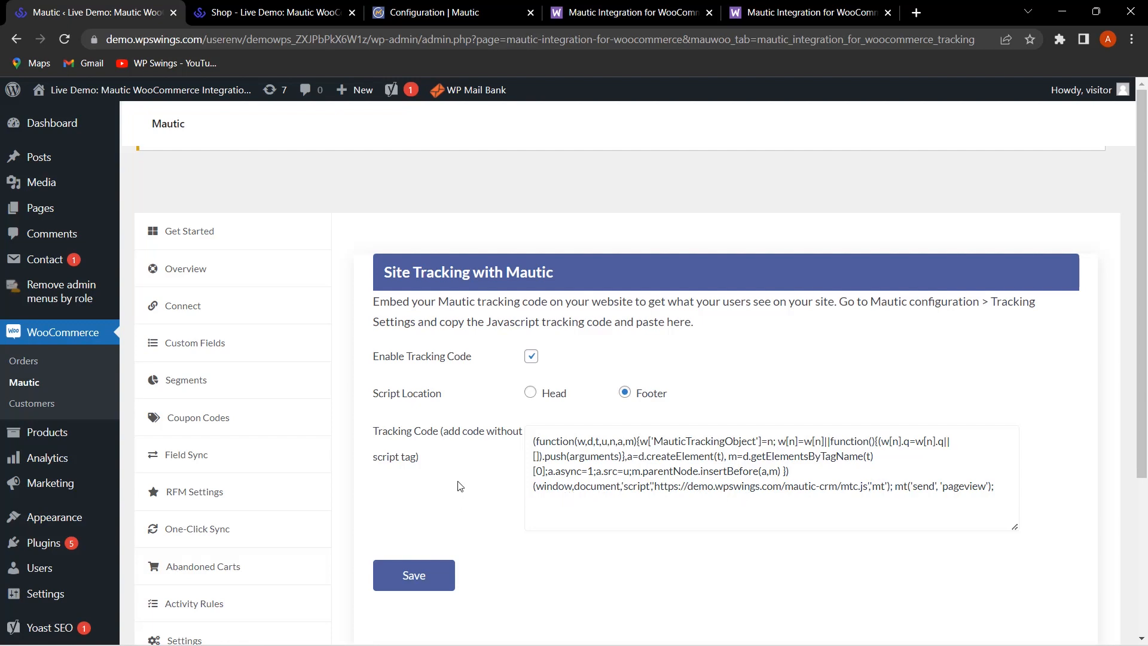
{"action": "scroll", "coordinate": [457, 481], "scroll_direction": "down", "scroll_amount": 2}
{"action": "scroll", "coordinate": [562, 517], "scroll_direction": "up", "scroll_amount": 1}
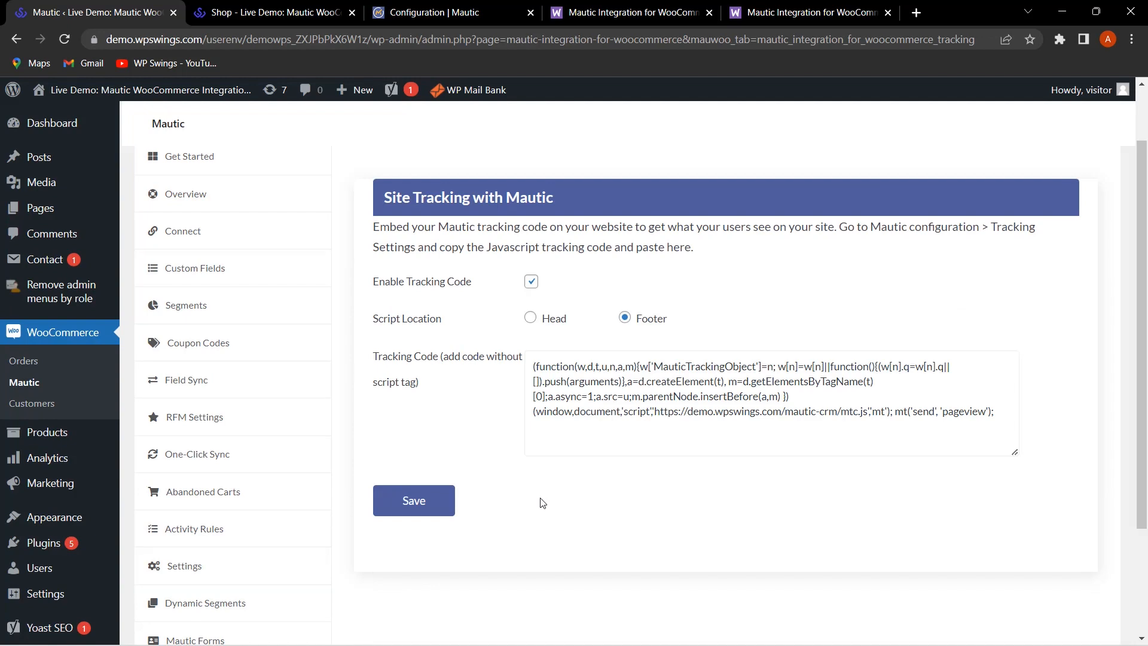
{"action": "scroll", "coordinate": [531, 493], "scroll_direction": "down", "scroll_amount": 2}
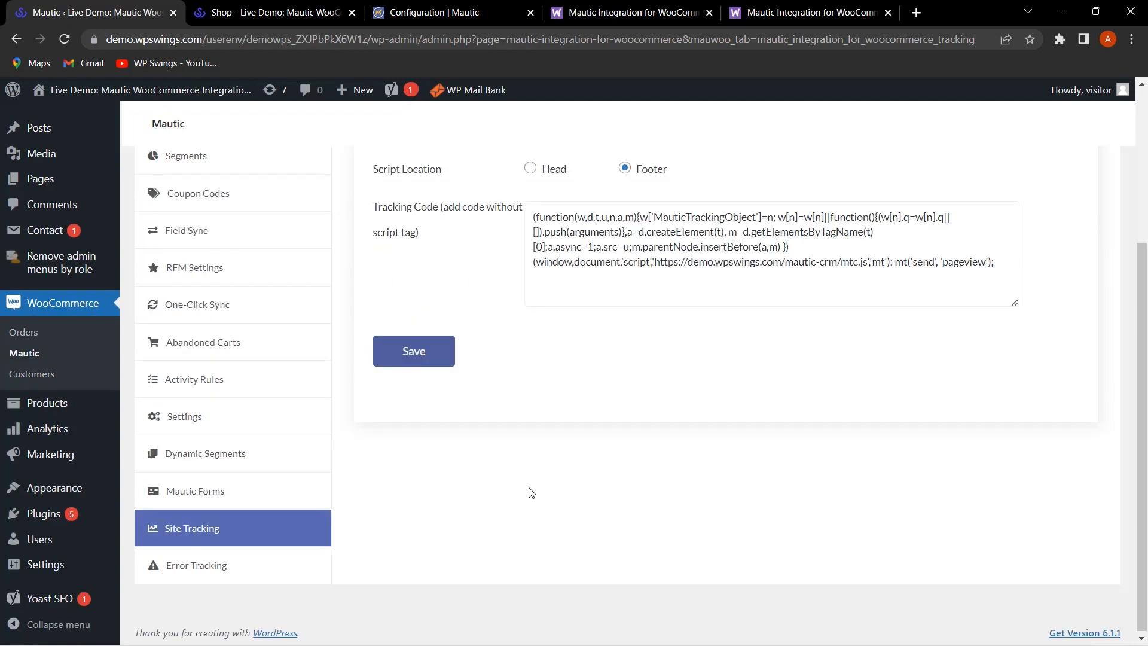
{"action": "left_click", "coordinate": [261, 577]}
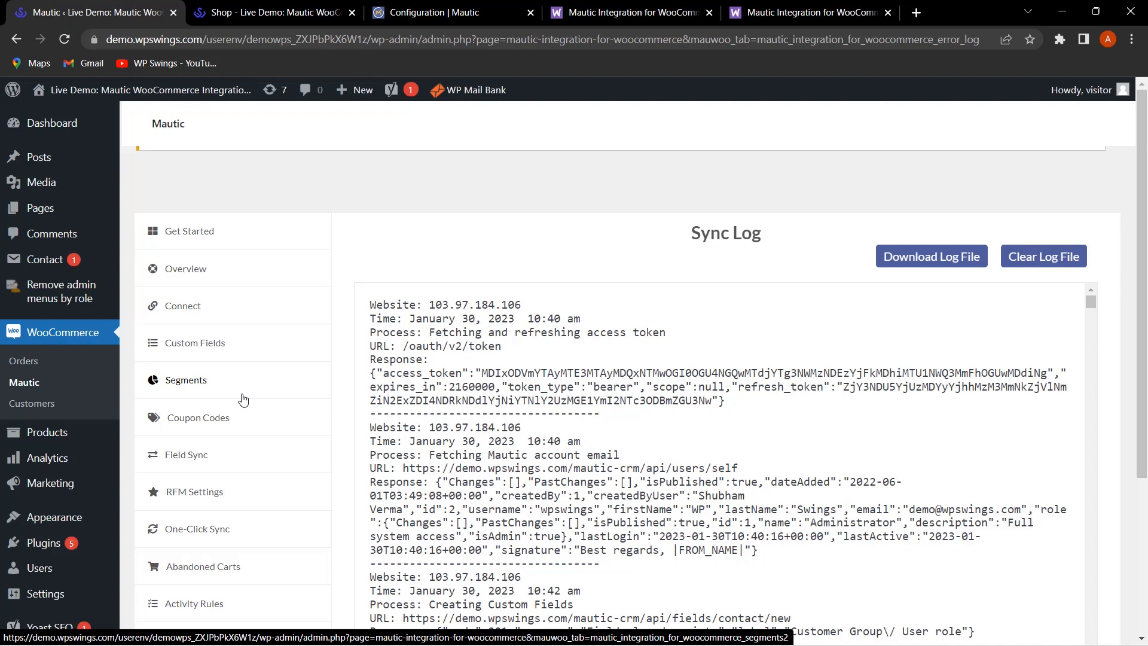
- Switch to the shop page, add the Beanie to the cart and proceed from the cart to checkout
{"action": "left_click", "coordinate": [266, 12]}
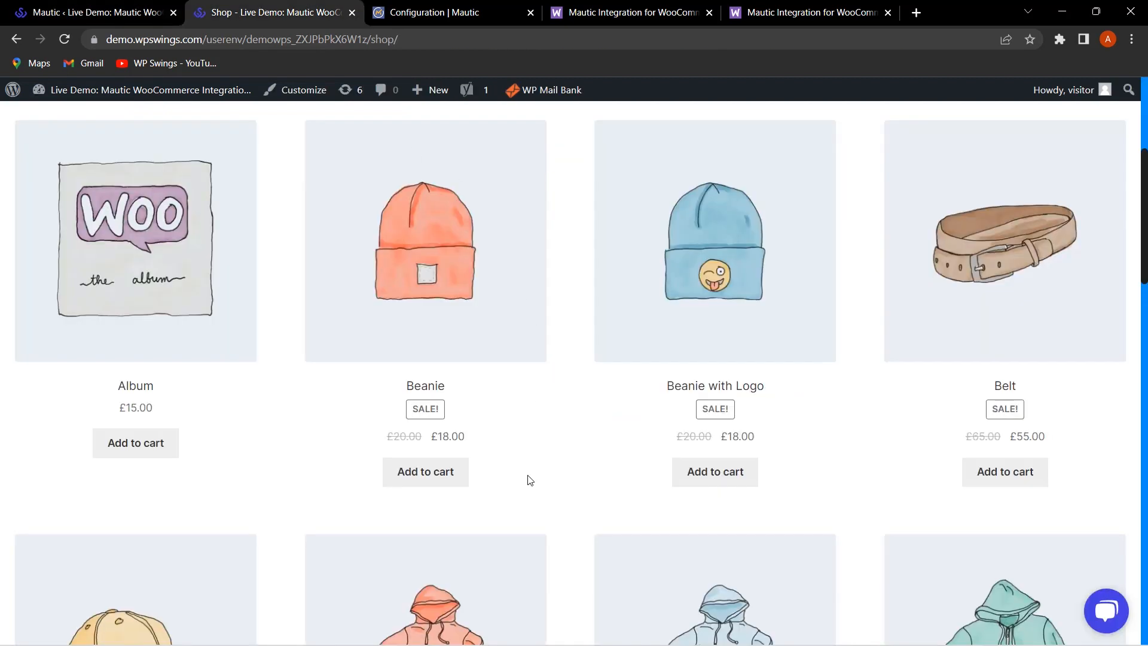
{"action": "left_click", "coordinate": [458, 478]}
{"action": "left_click", "coordinate": [497, 472]}
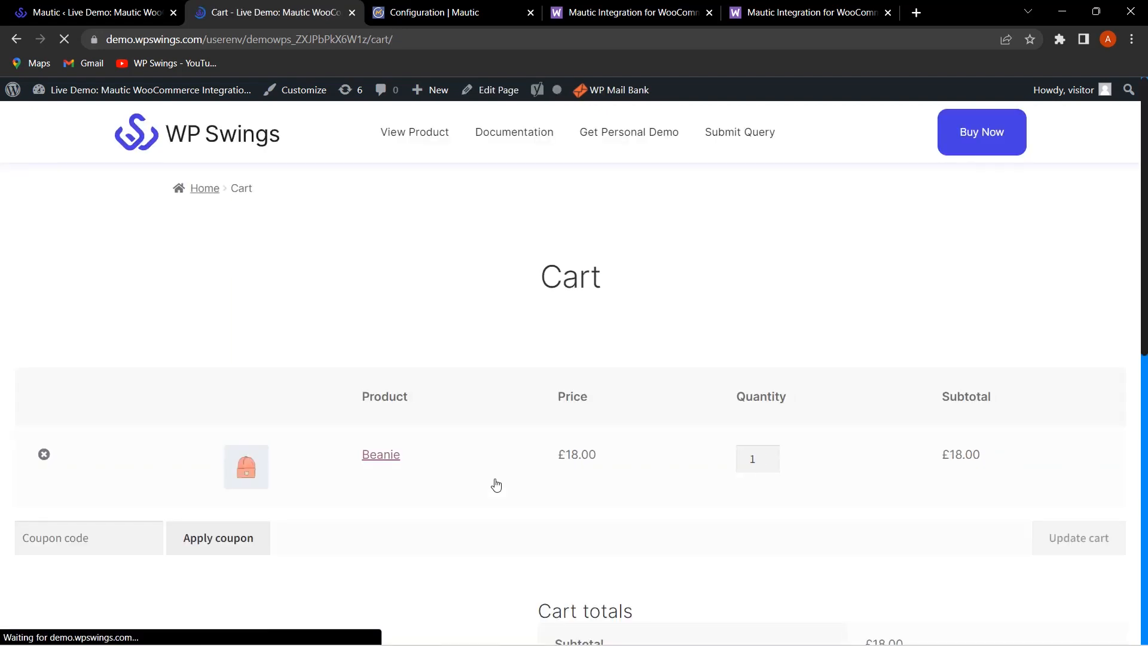
{"action": "scroll", "coordinate": [496, 486], "scroll_direction": "down", "scroll_amount": 5}
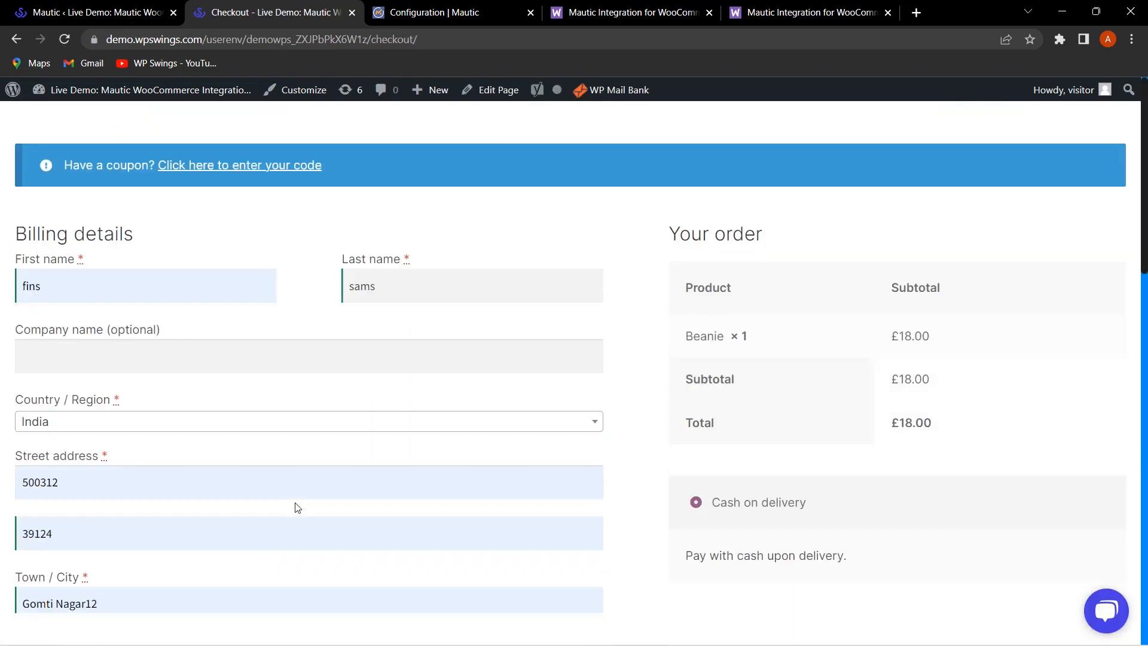
- Change the town in the billing details and place the Beanie order with cash on delivery
{"action": "scroll", "coordinate": [297, 508], "scroll_direction": "down", "scroll_amount": 6}
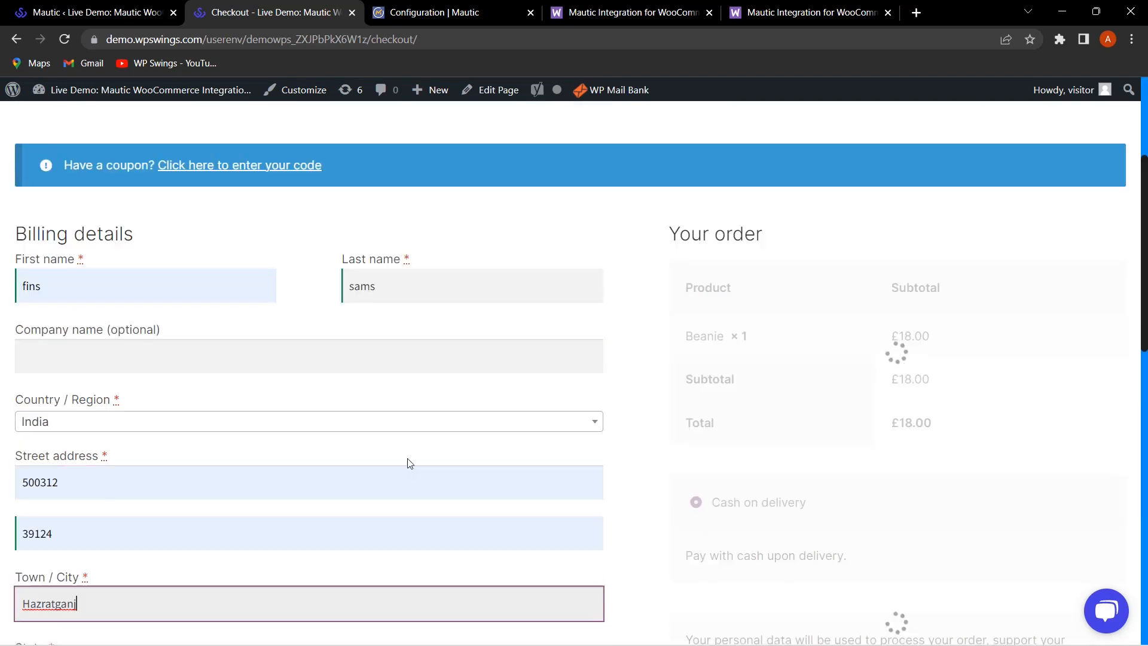
{"action": "scroll", "coordinate": [408, 460], "scroll_direction": "down", "scroll_amount": 5}
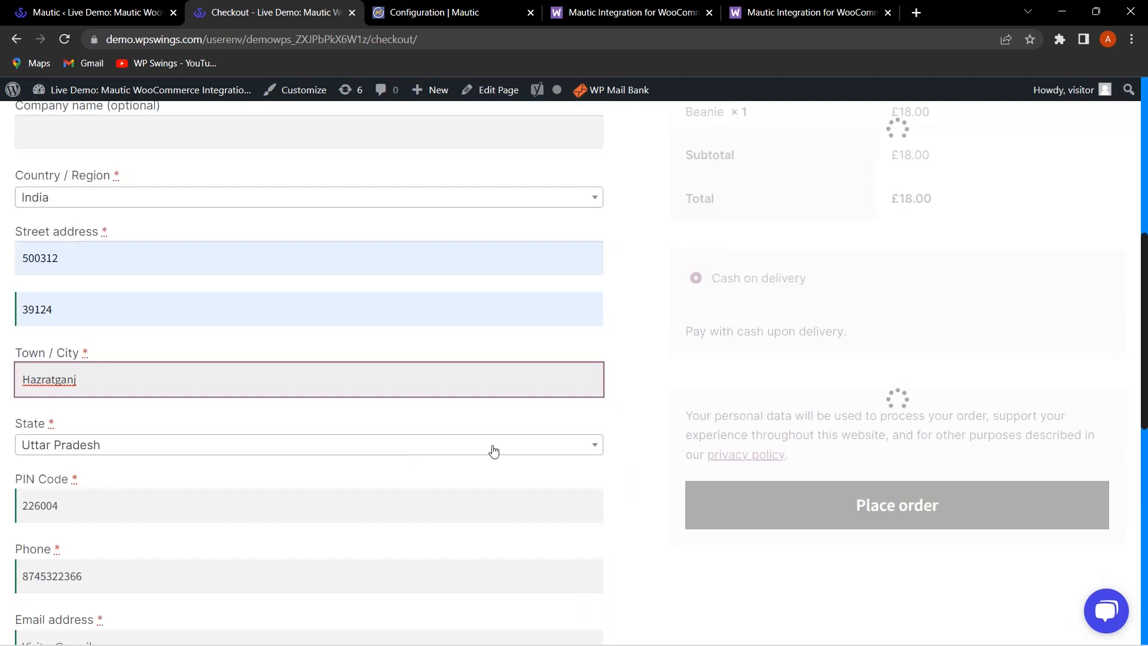
{"action": "left_click", "coordinate": [818, 437]}
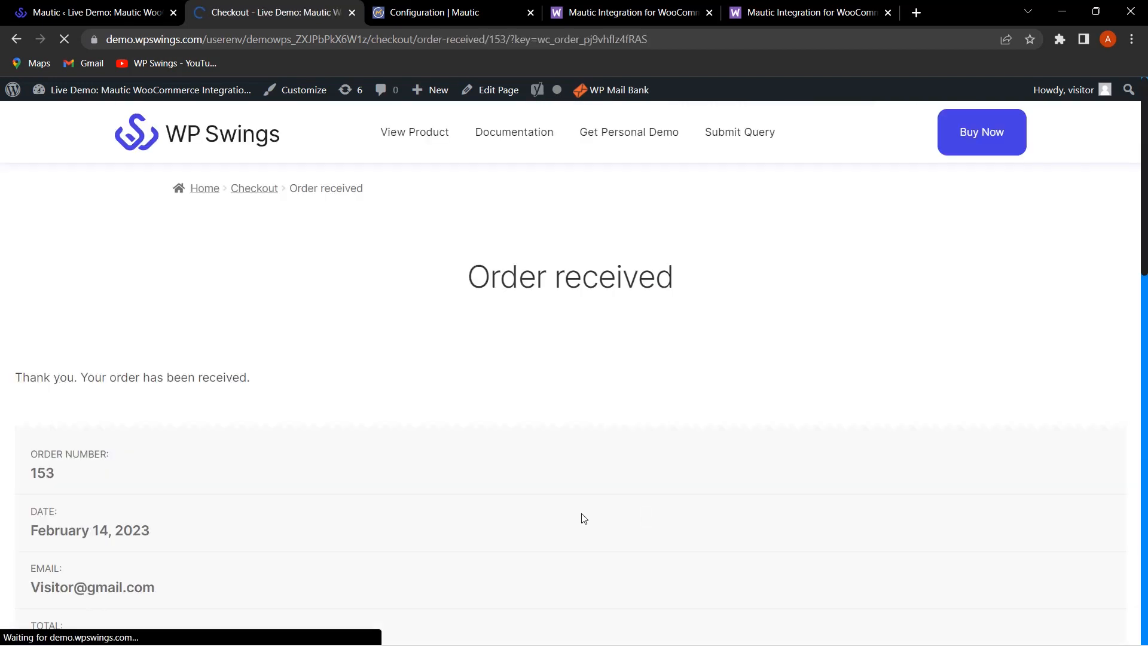
{"action": "scroll", "coordinate": [323, 493], "scroll_direction": "down", "scroll_amount": 3}
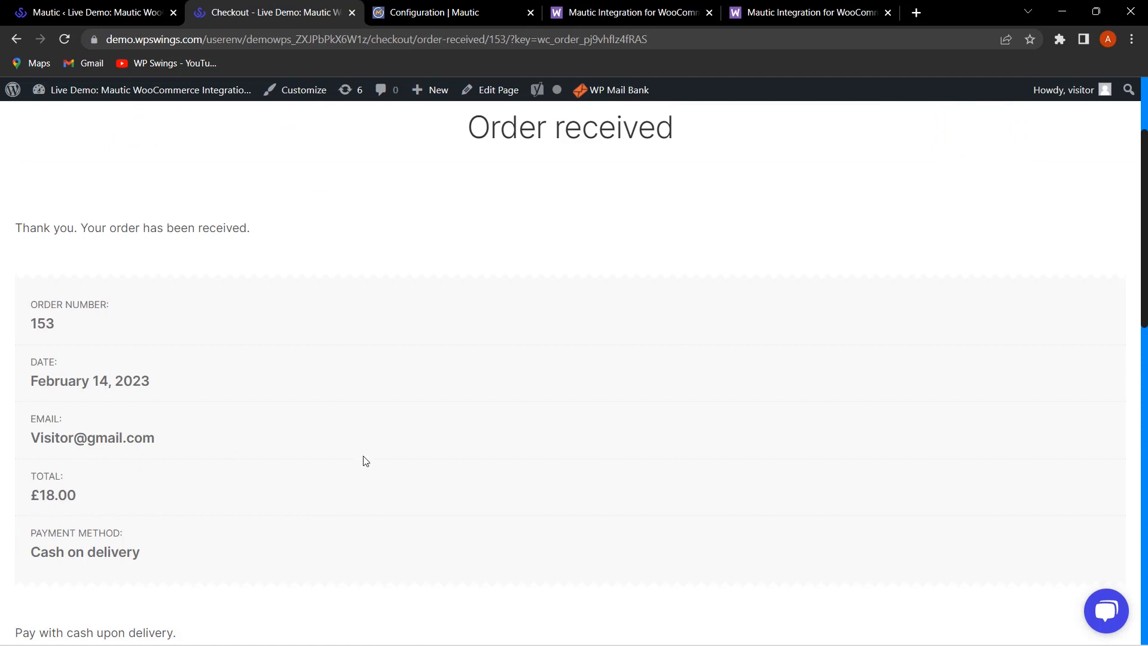
- Switch to Mautic, find the contact by the customer's e-mail and open its full details with the core fields
{"action": "left_click", "coordinate": [464, 5]}
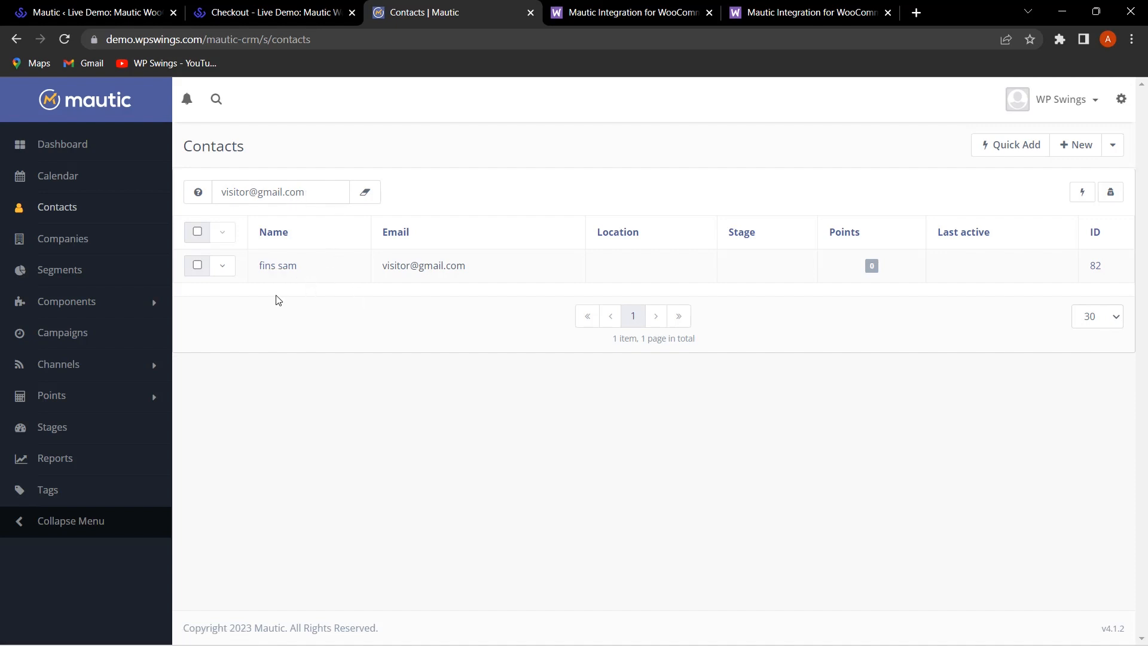
{"action": "left_click", "coordinate": [222, 266]}
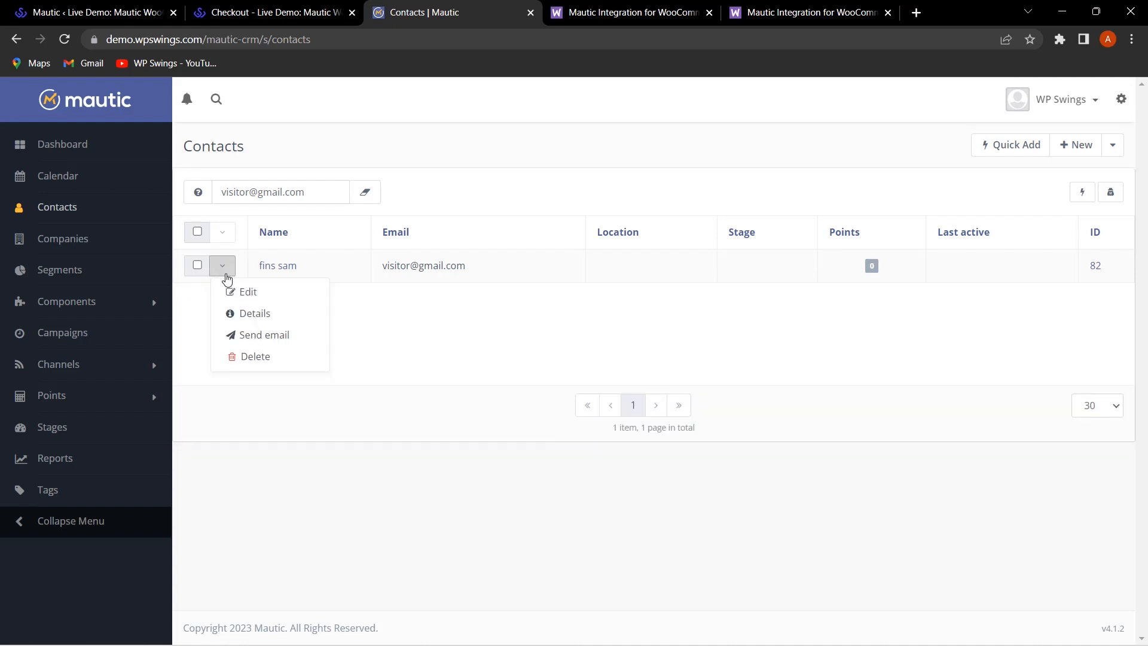
{"action": "left_click", "coordinate": [246, 312]}
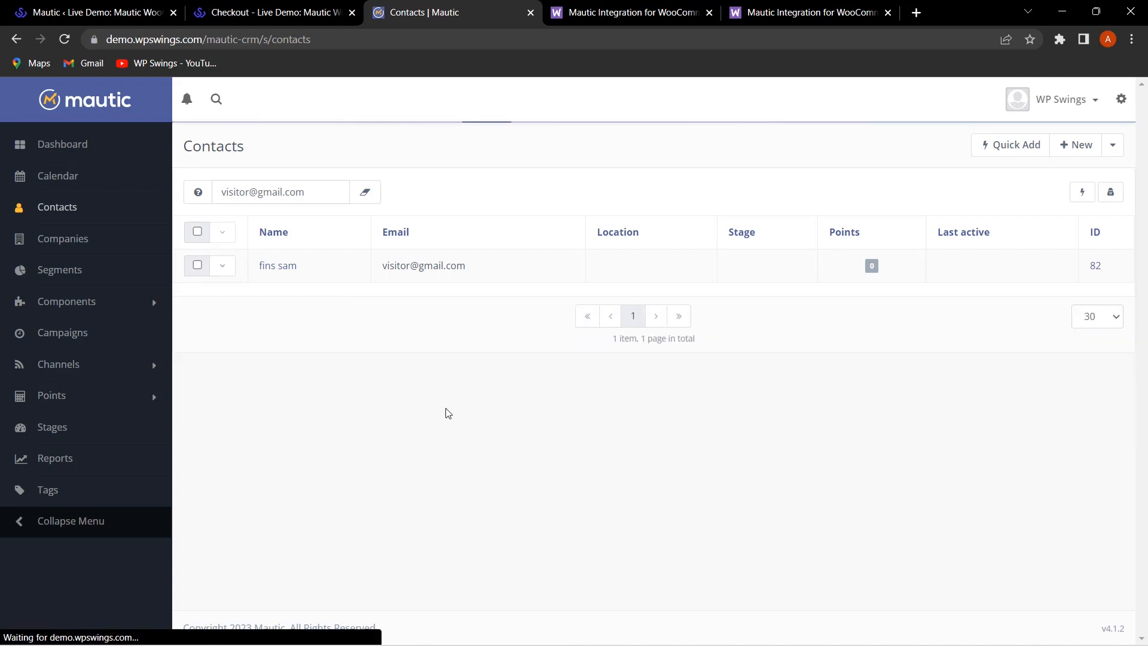
{"action": "scroll", "coordinate": [456, 399], "scroll_direction": "down", "scroll_amount": 4}
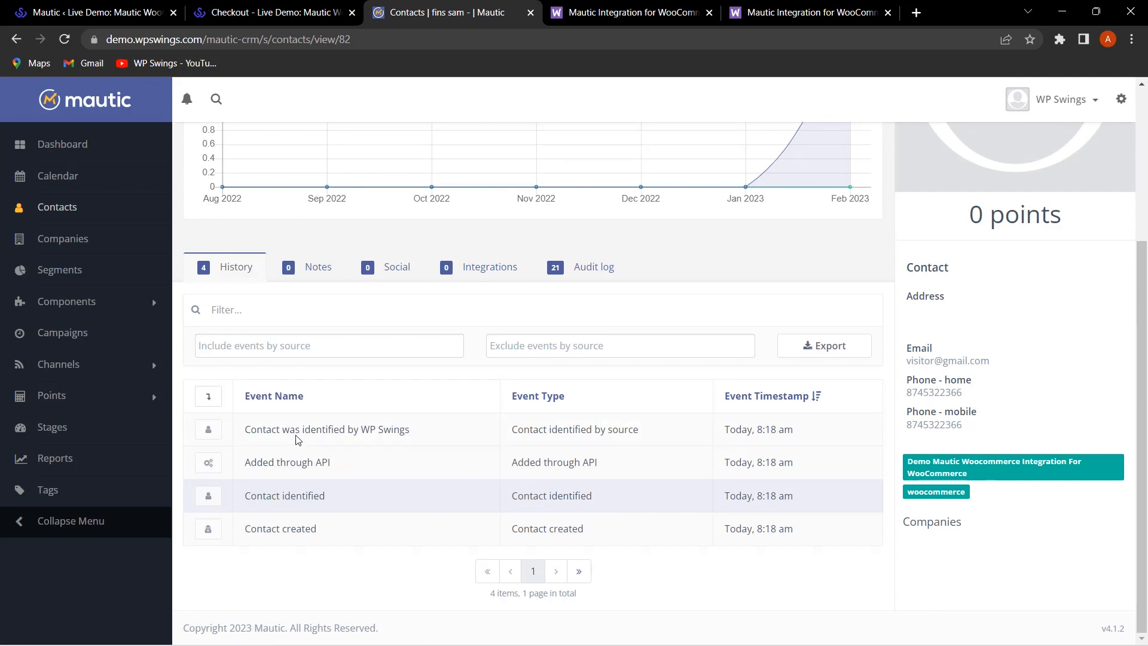
{"action": "scroll", "coordinate": [260, 345], "scroll_direction": "up", "scroll_amount": 4}
{"action": "left_click", "coordinate": [209, 178]}
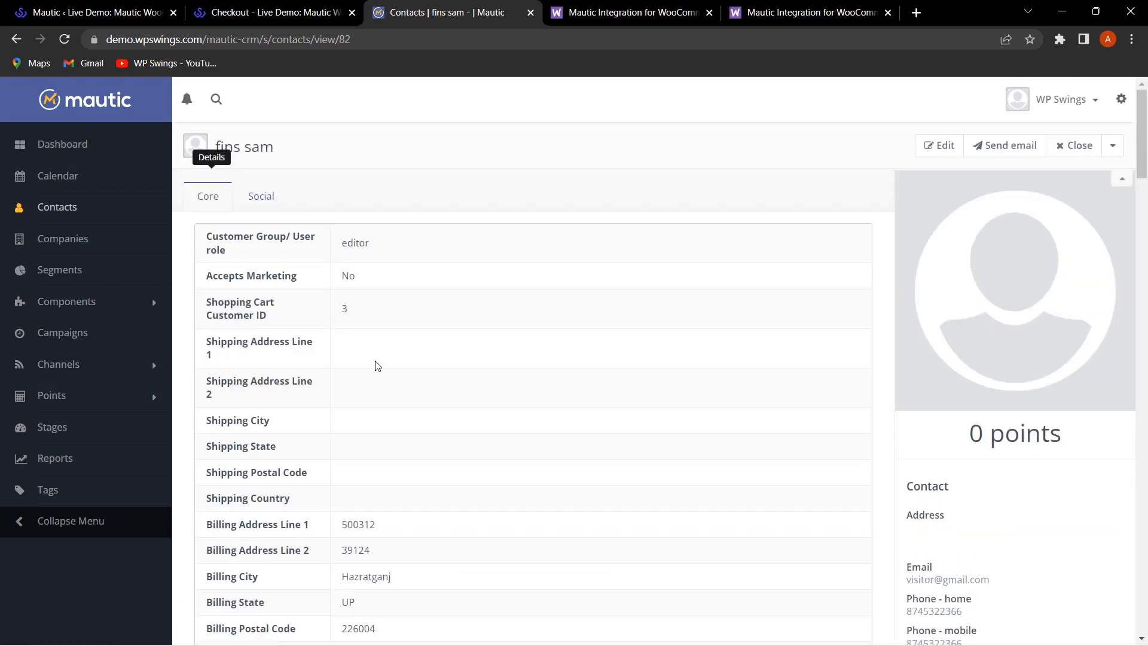
{"action": "scroll", "coordinate": [469, 333], "scroll_direction": "down", "scroll_amount": 2}
- Compare the contact's billing and last-order fields with the shop's order confirmation, and return to the plugin's sync log
{"action": "key", "text": "ctrl+shift+Tab"}
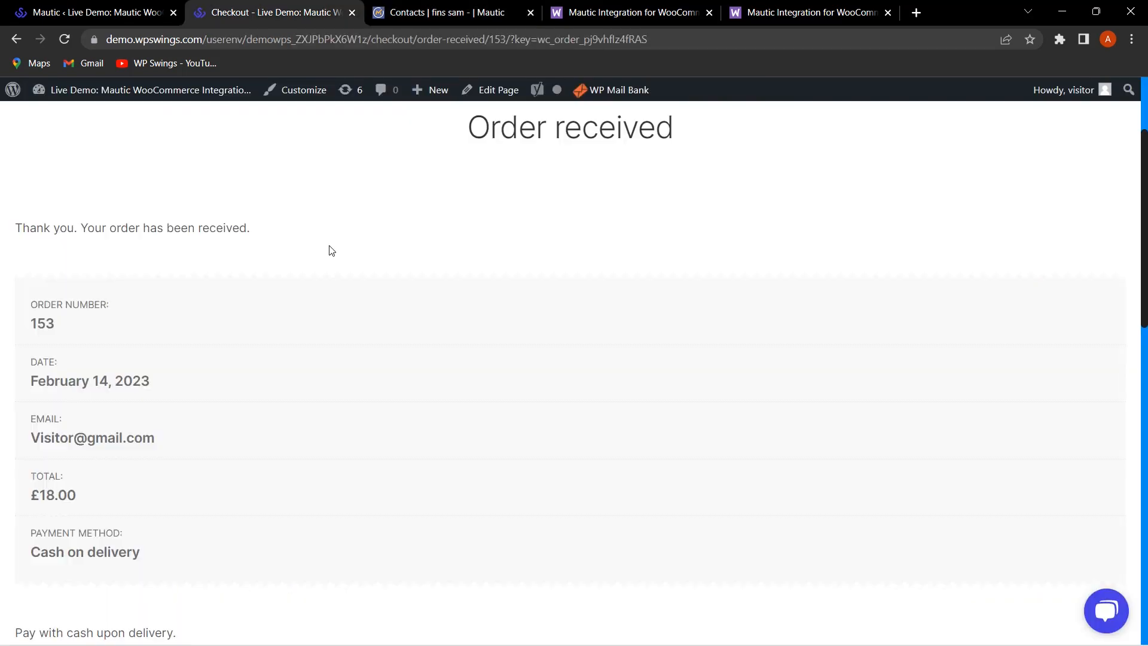
{"action": "left_click", "coordinate": [439, 9]}
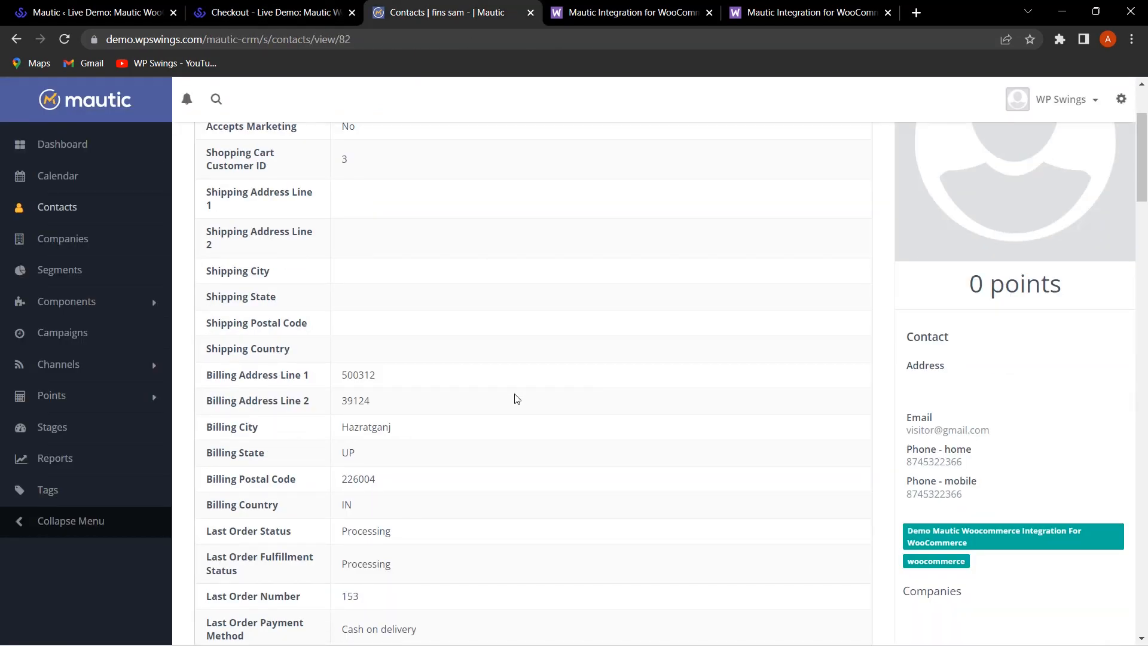
{"action": "scroll", "coordinate": [559, 386], "scroll_direction": "up", "scroll_amount": 3}
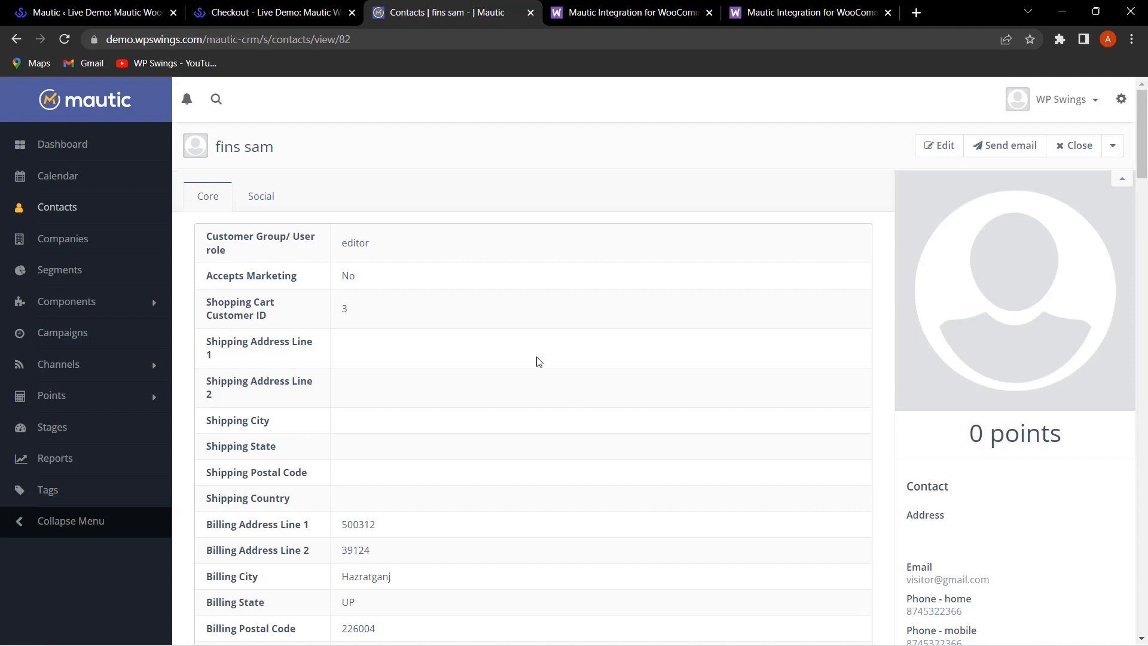
{"action": "scroll", "coordinate": [538, 404], "scroll_direction": "down", "scroll_amount": 3}
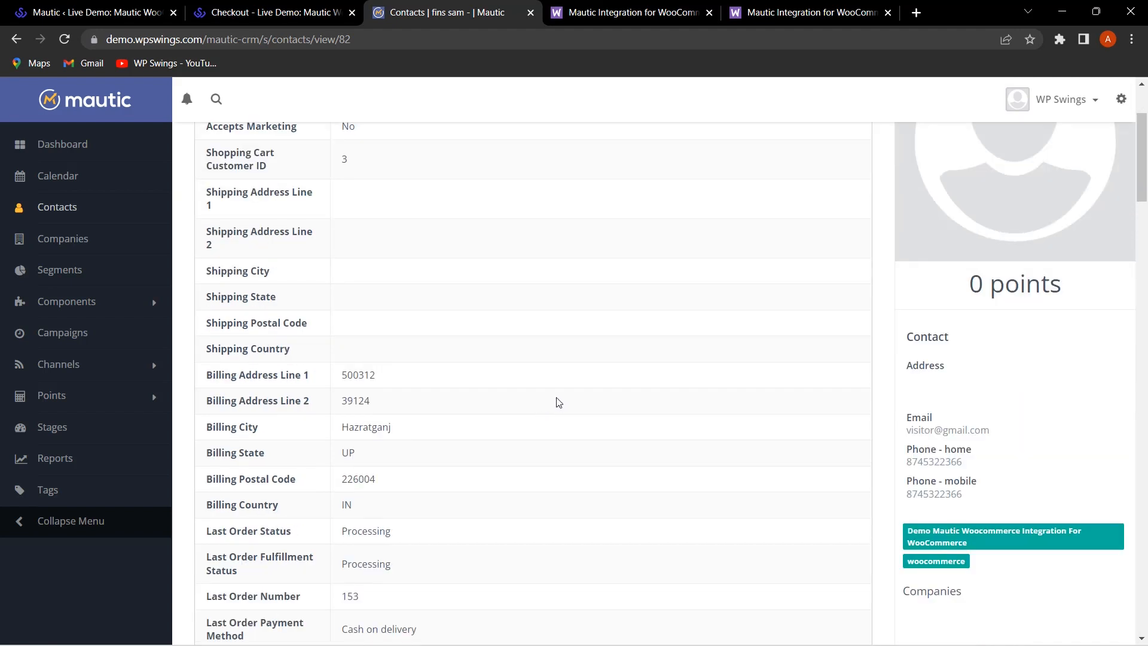
{"action": "scroll", "coordinate": [556, 402], "scroll_direction": "up", "scroll_amount": 3}
{"action": "scroll", "coordinate": [569, 381], "scroll_direction": "down", "scroll_amount": 6}
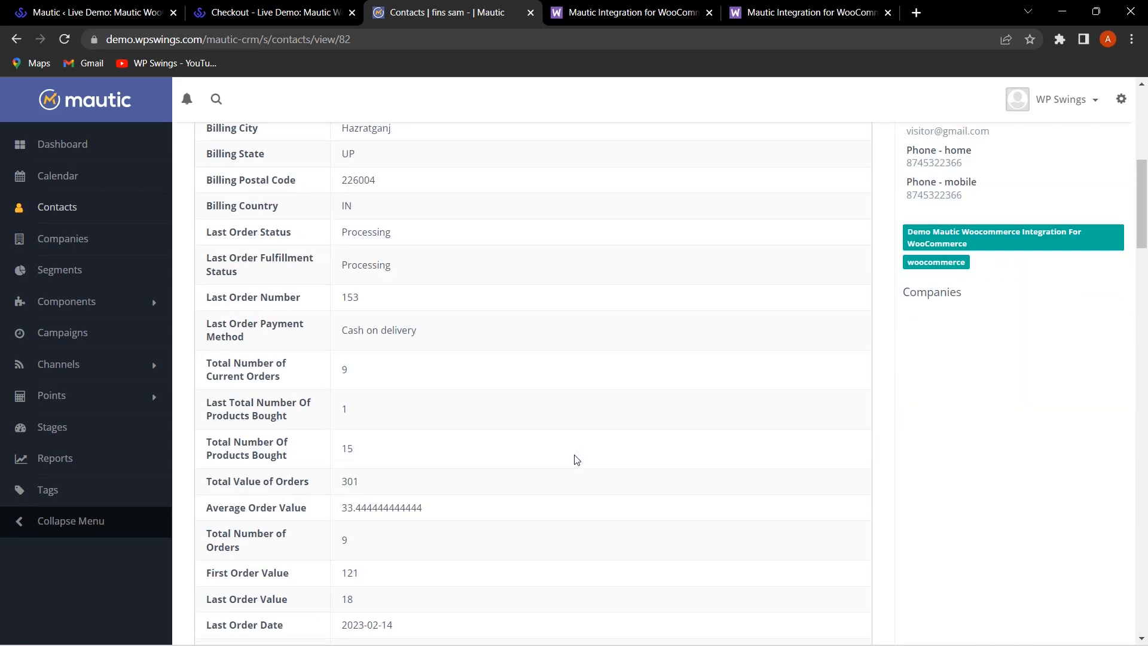
{"action": "scroll", "coordinate": [576, 459], "scroll_direction": "up", "scroll_amount": 1}
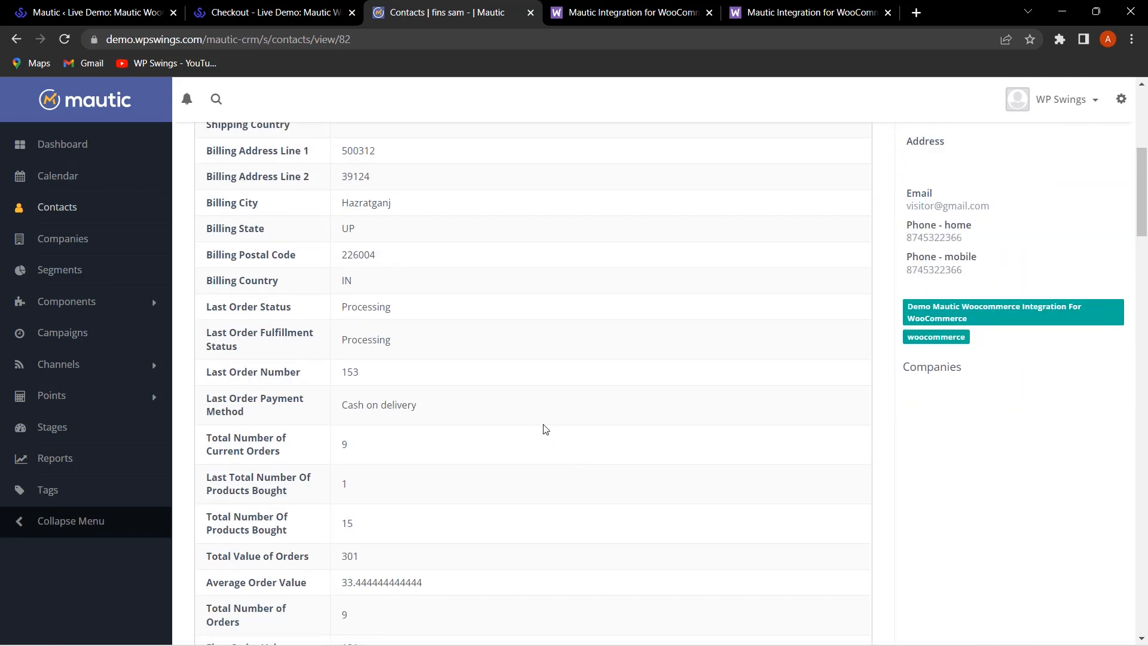
{"action": "scroll", "coordinate": [561, 428], "scroll_direction": "down", "scroll_amount": 5}
{"action": "scroll", "coordinate": [553, 412], "scroll_direction": "up", "scroll_amount": 10}
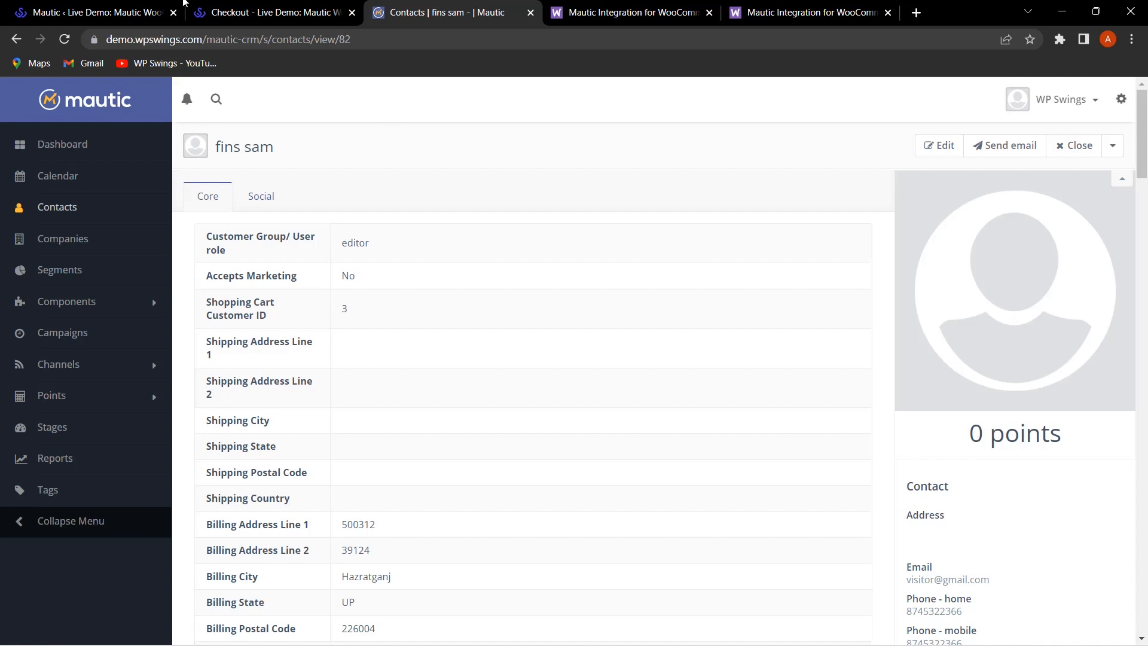
{"action": "key", "text": "ctrl+1"}
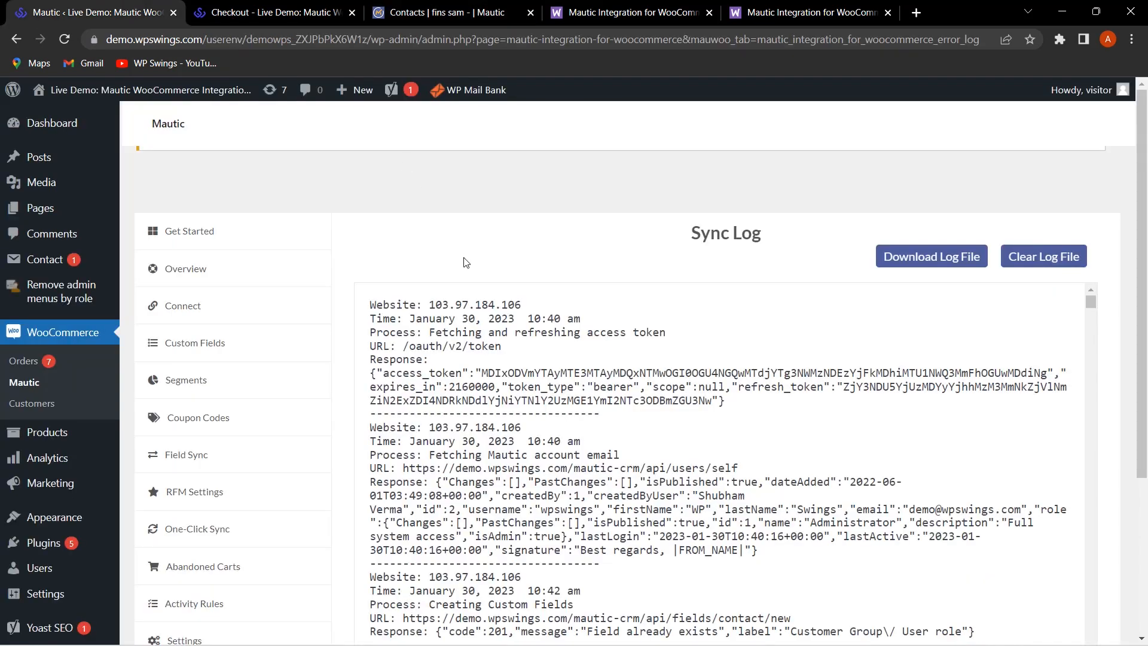